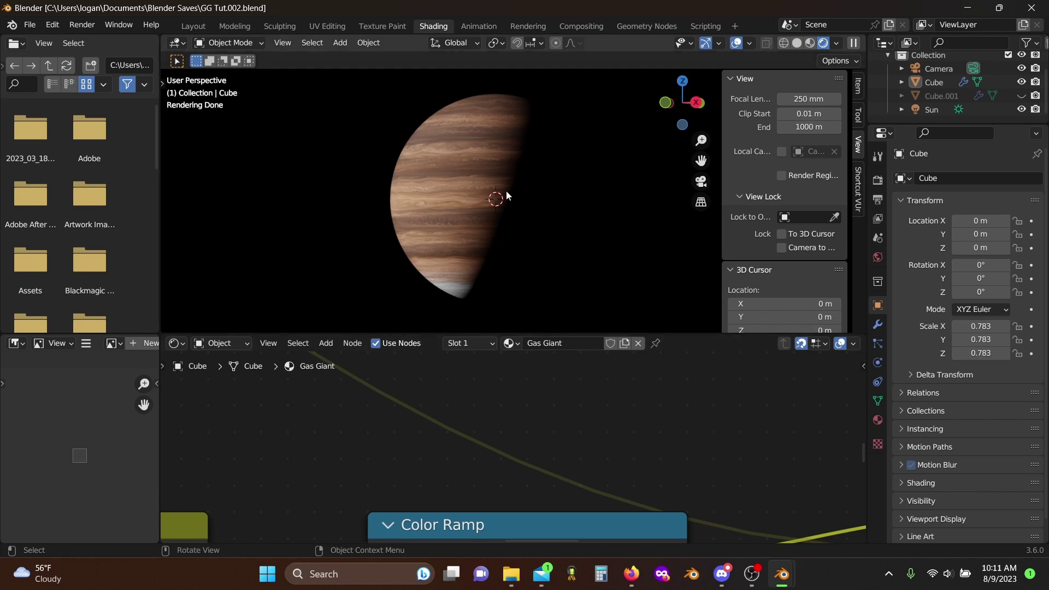
# - Inspect the shaded planet and review the scene's render, sampling and color management settings in the Layout workspace
pyautogui.moveTo(501, 208); pyautogui.dragTo(429, 202, button='middle')
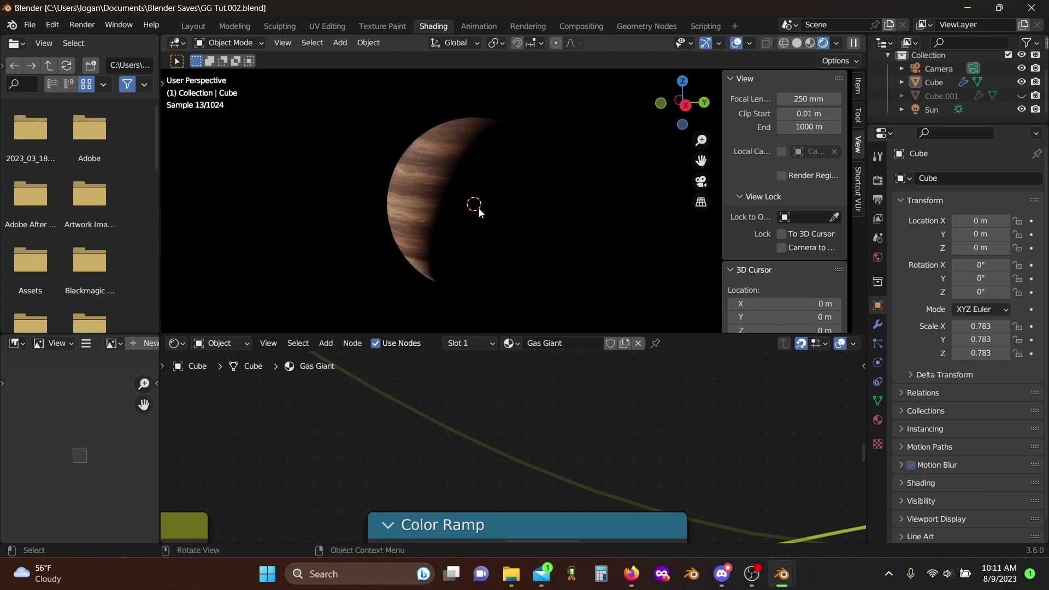
pyautogui.moveTo(439, 221); pyautogui.dragTo(471, 213, button='middle')
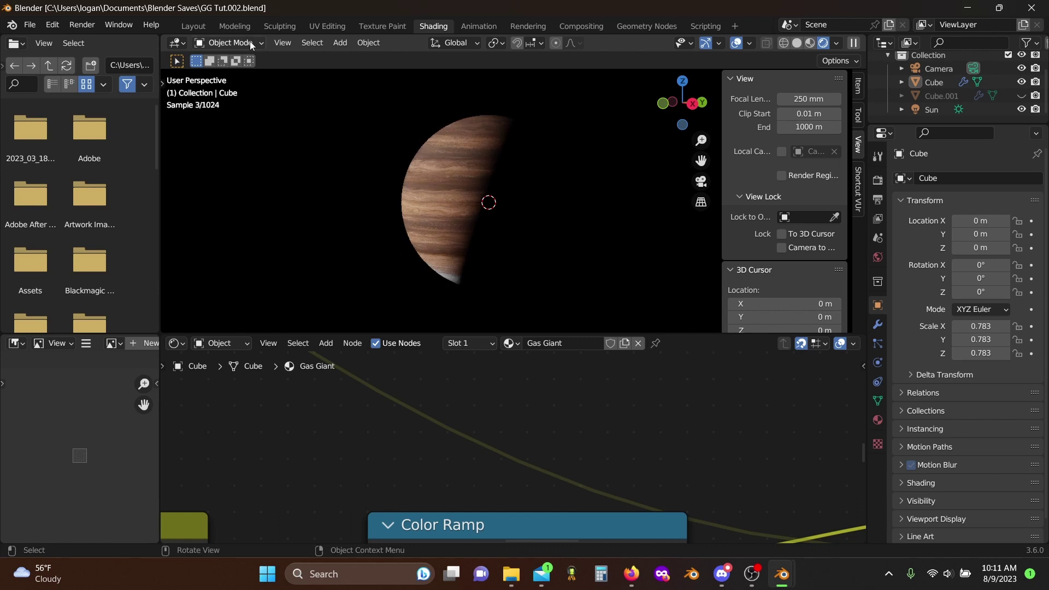
pyautogui.click(193, 26)
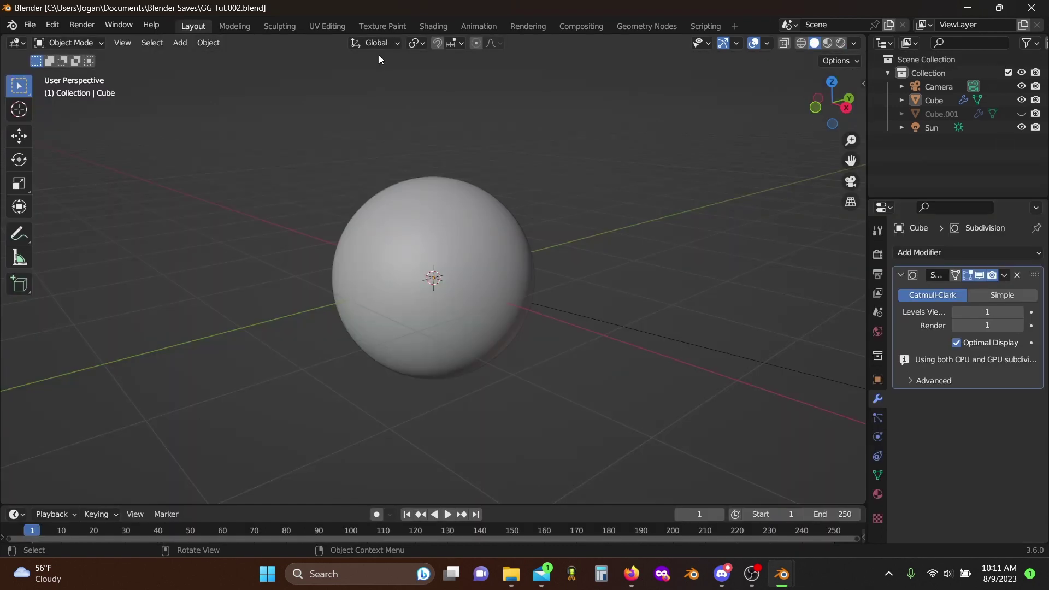
pyautogui.click(876, 255)
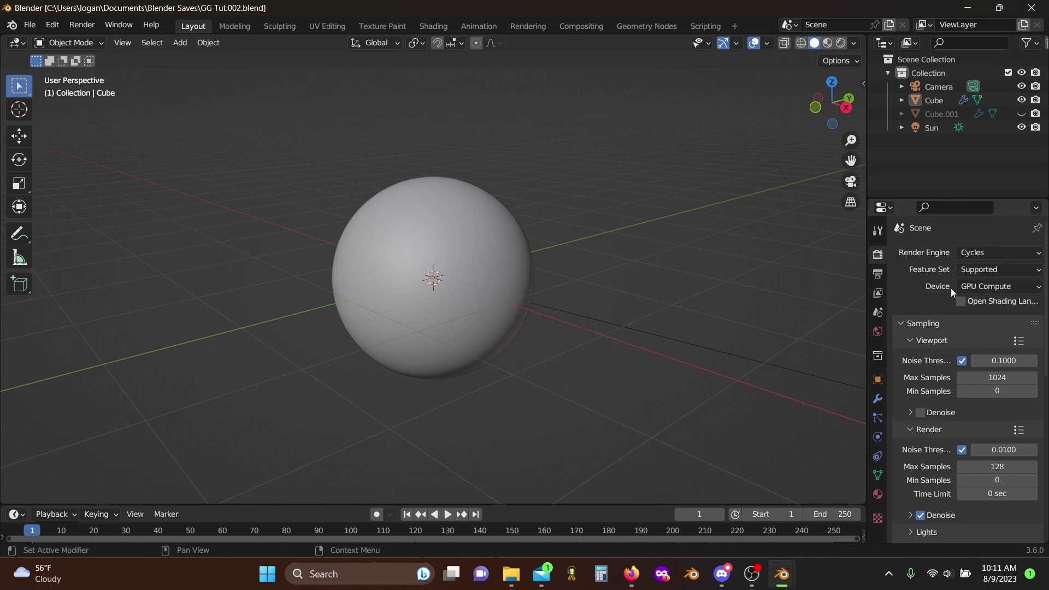
pyautogui.scroll(-3, 951, 295)
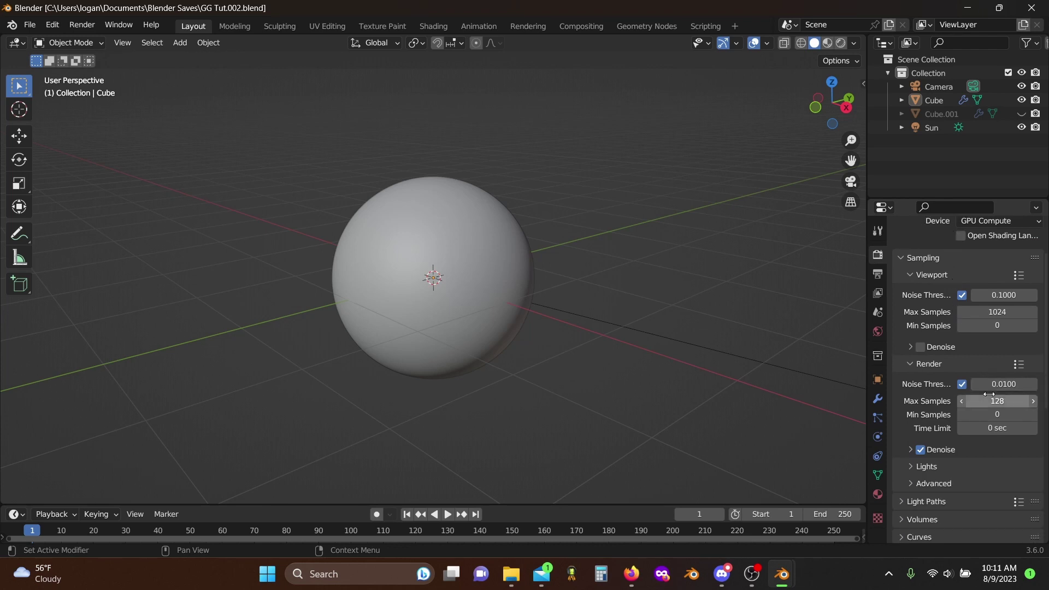
pyautogui.scroll(3, 990, 395)
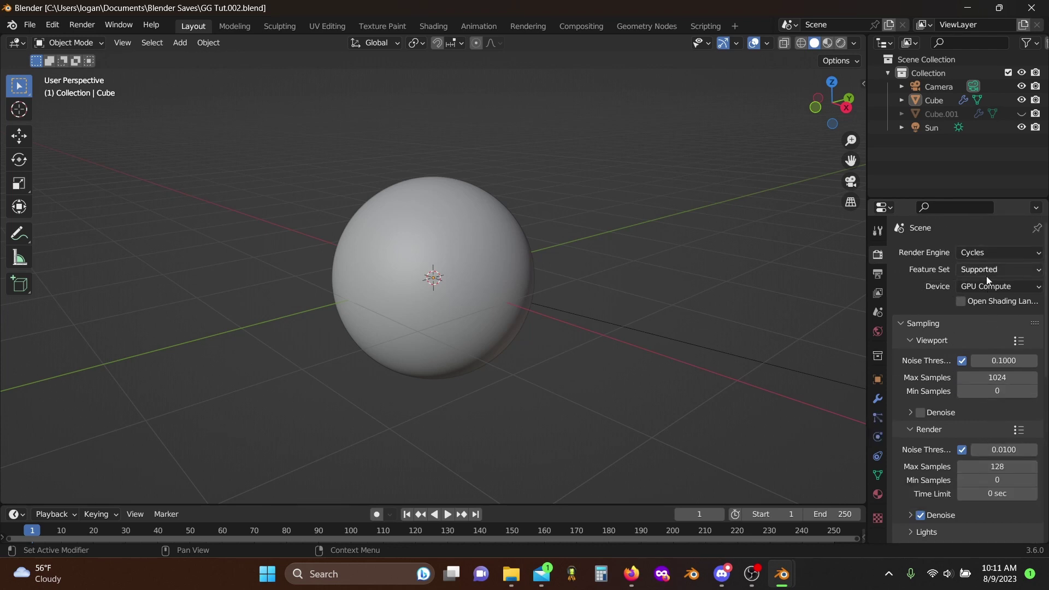
pyautogui.scroll(-10, 929, 361)
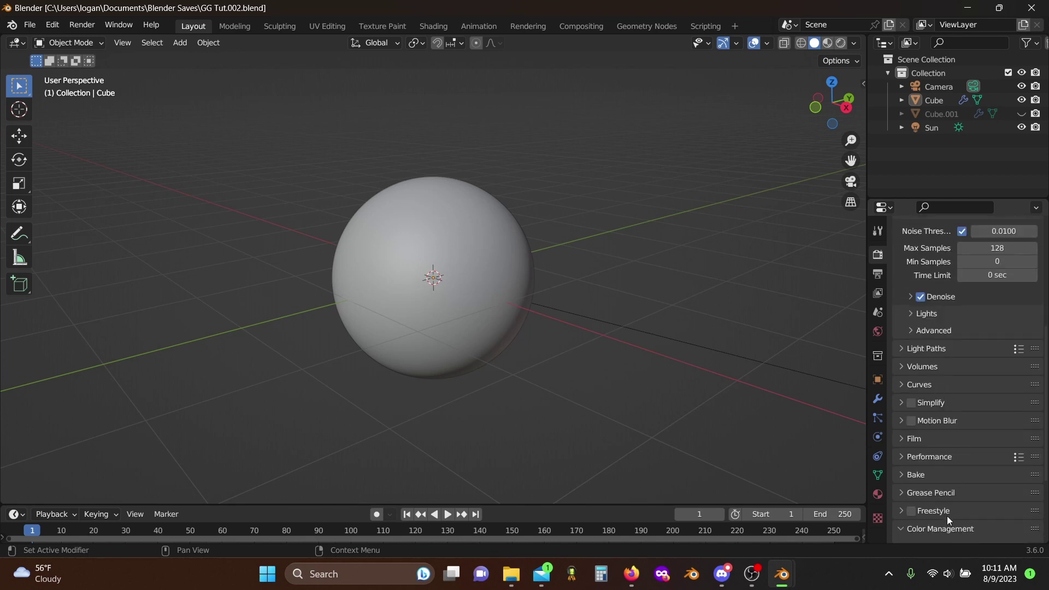
pyautogui.scroll(-5, 947, 516)
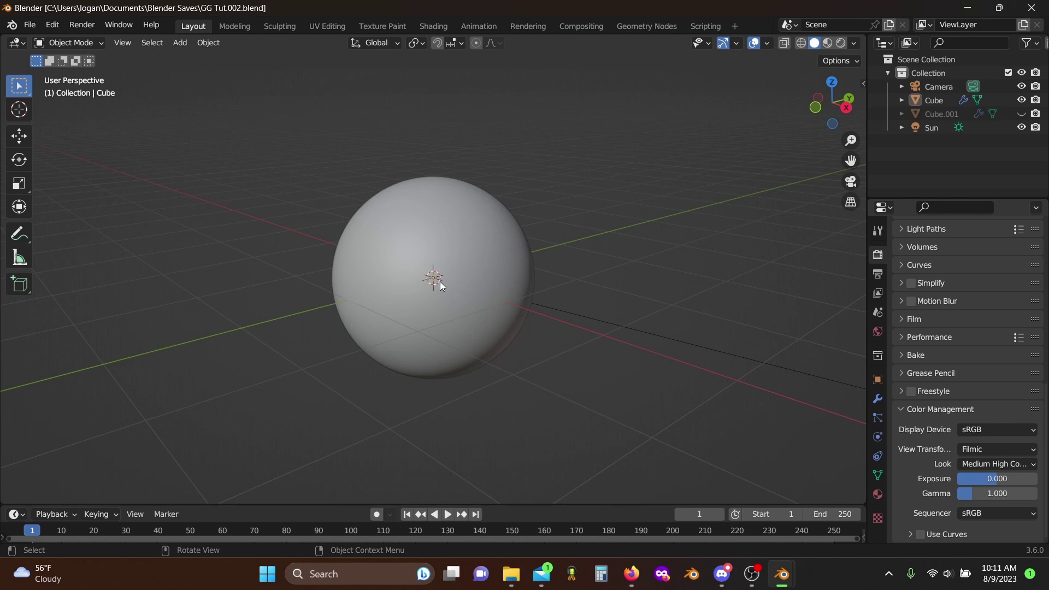
# - Add a mesh circle with 256 vertices at the sphere's center
pyautogui.hotkey('shift', 'a')
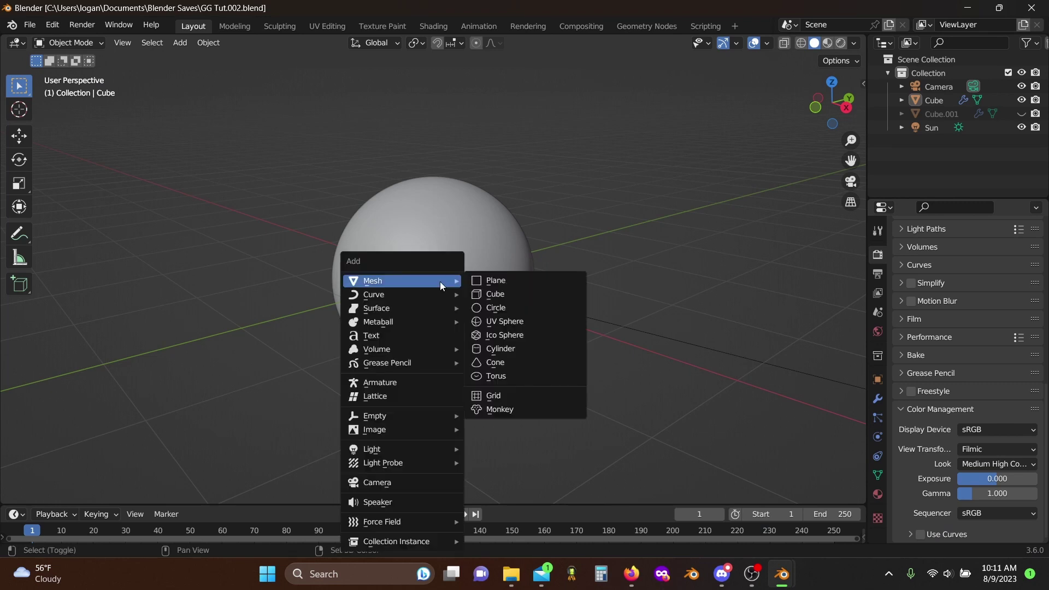
pyautogui.click(537, 308)
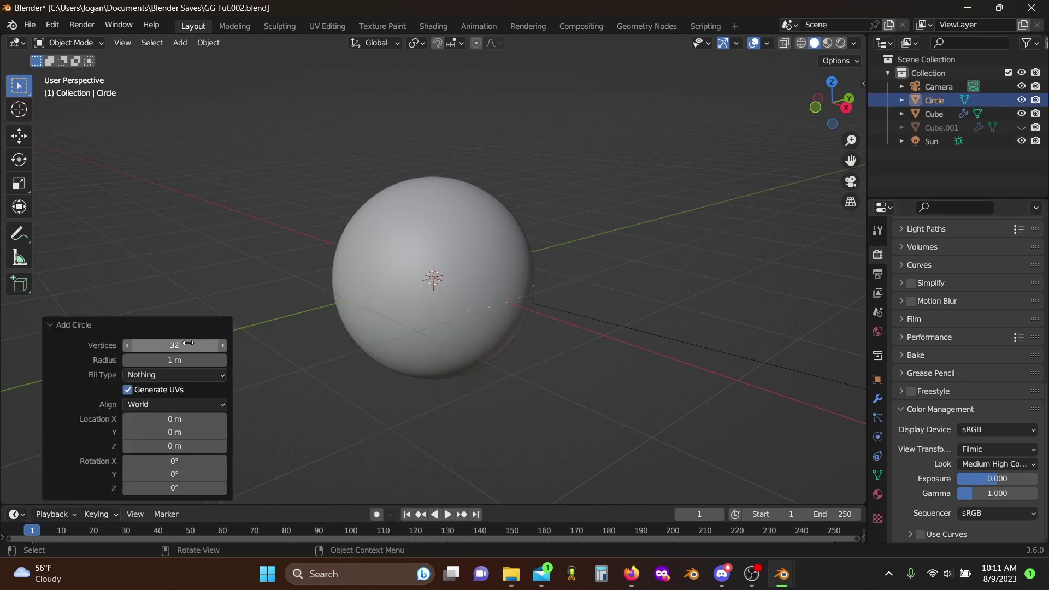
pyautogui.click(188, 342)
pyautogui.write('256')
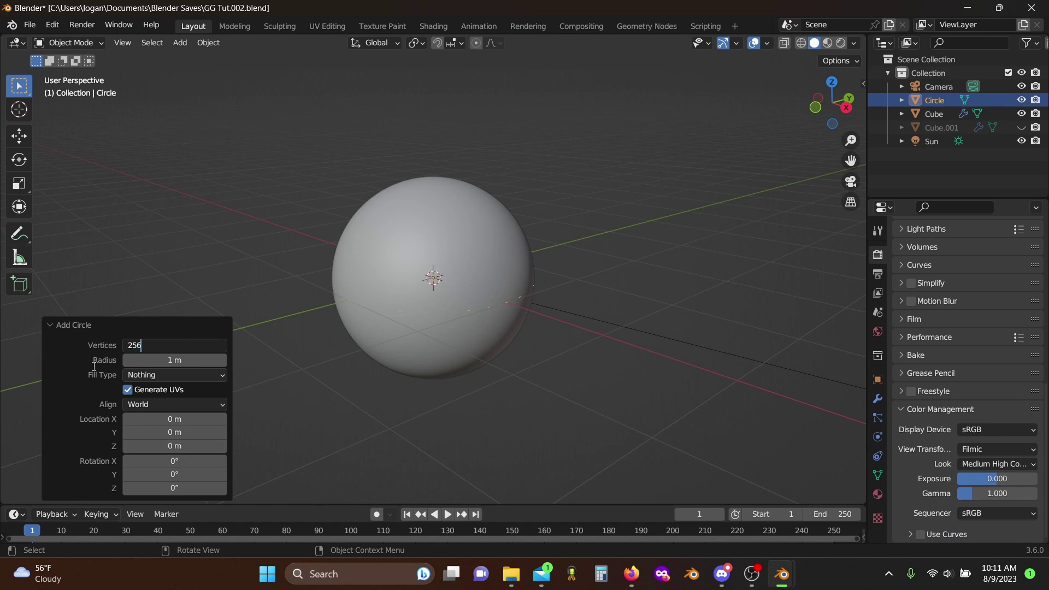
pyautogui.press('Return')
# - In Edit Mode, scale the circle up about 1.4 times, leaving a gap around the sphere
pyautogui.press('Tab')
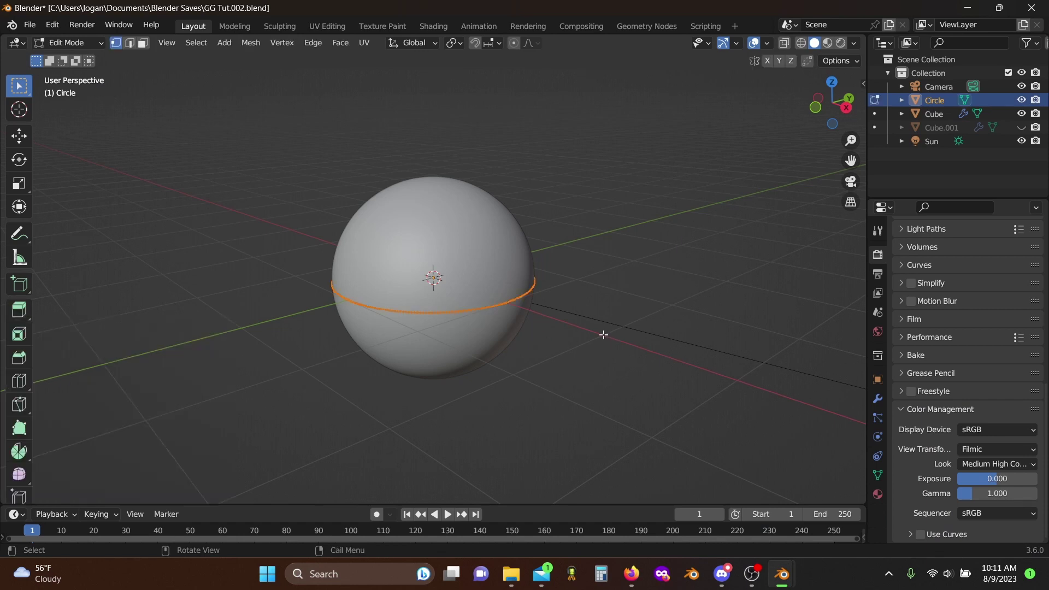
pyautogui.press('s')
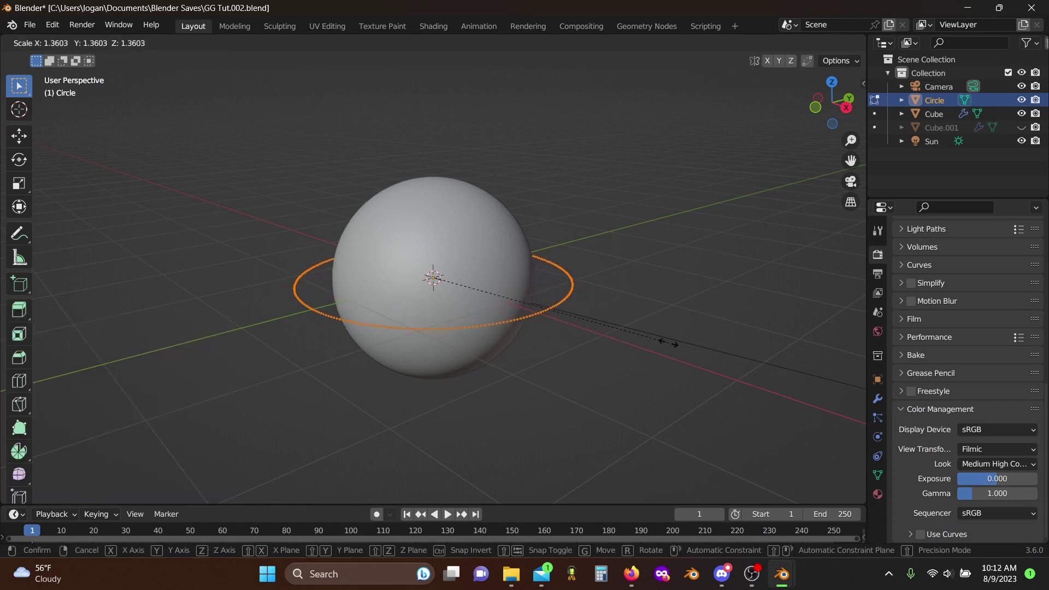
pyautogui.click(672, 345)
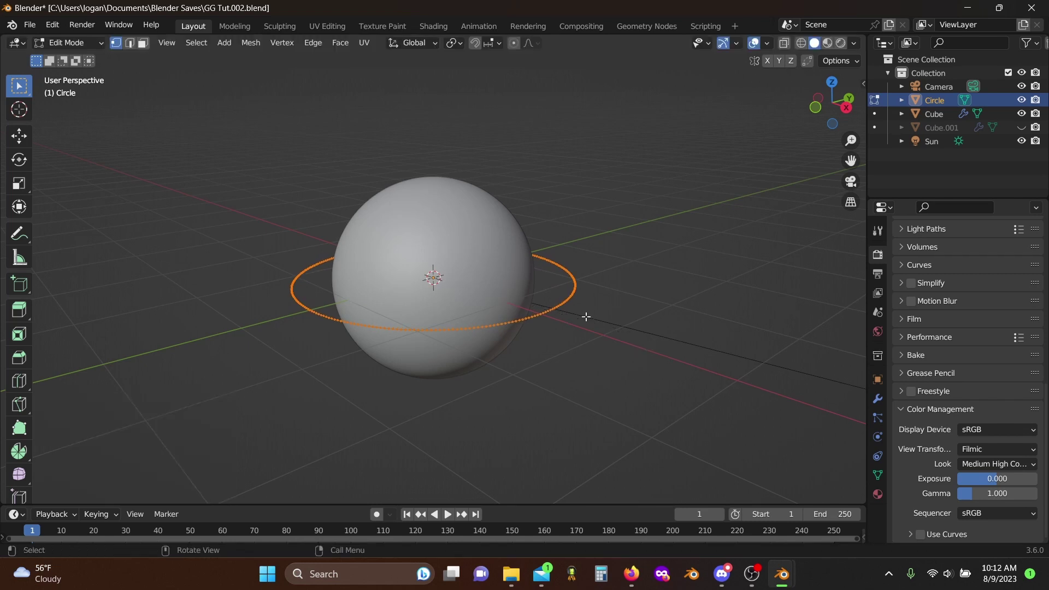
# - Extrude the circle outward and scale the new edge about 2.2 times to form a flat ring, returning to Object Mode
pyautogui.press('g')
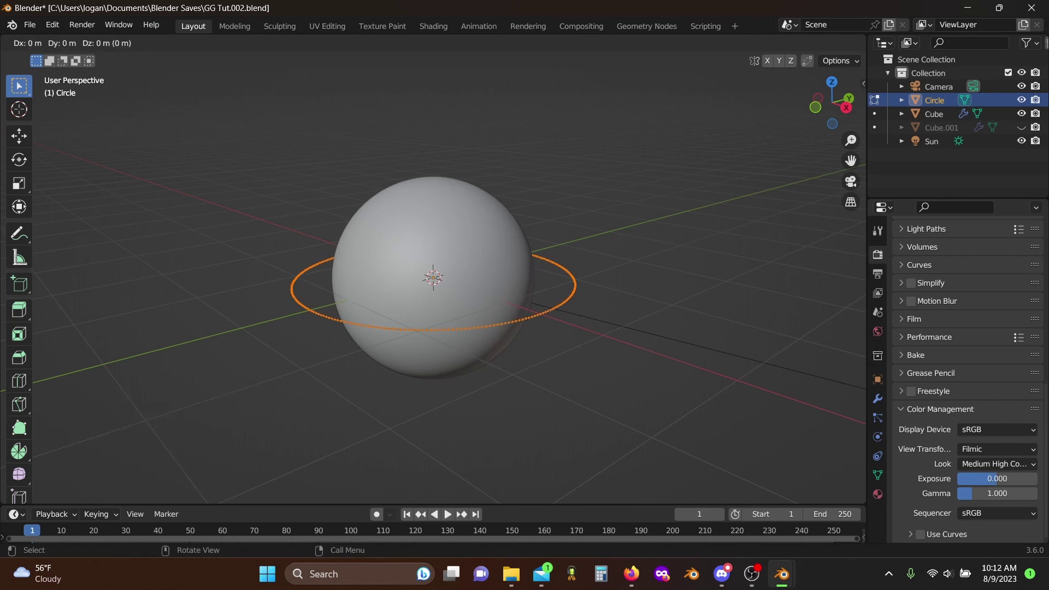
pyautogui.press('s')
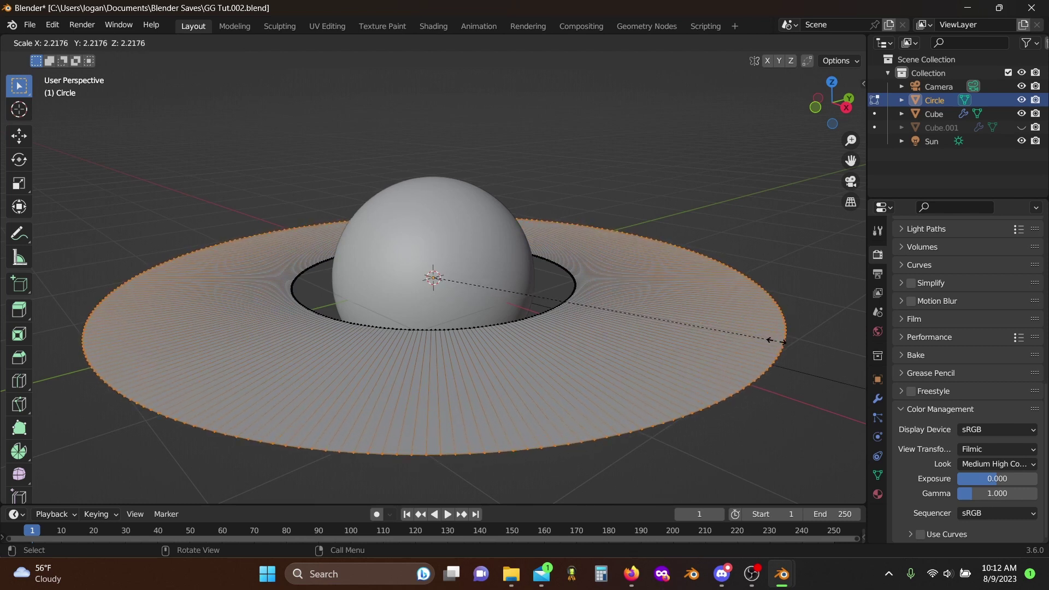
pyautogui.click(776, 342)
pyautogui.press('Tab')
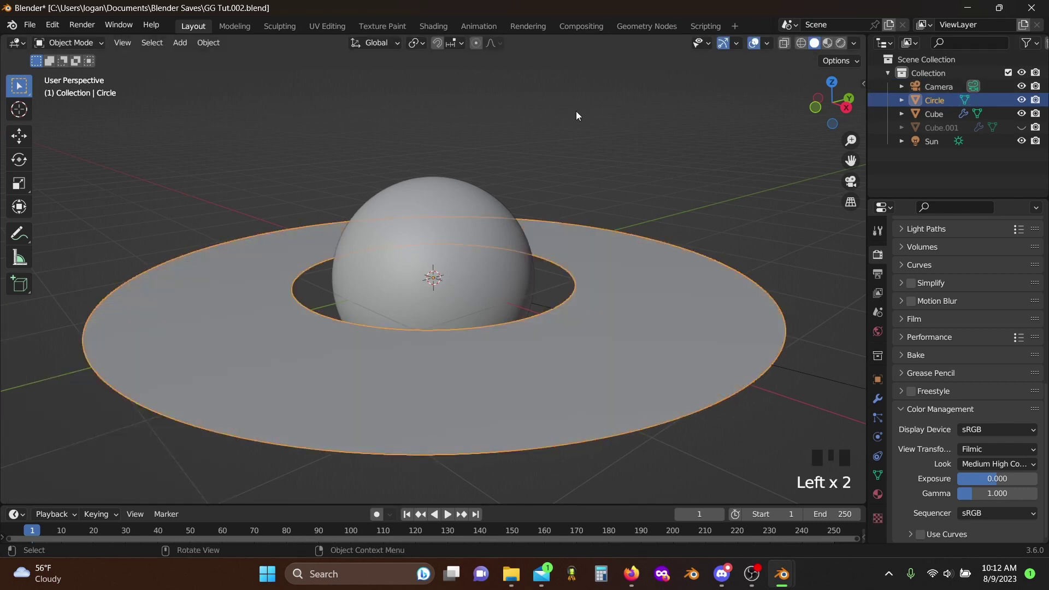
# - In the Shading workspace, hide the planet sphere and select the ring
pyautogui.click(428, 25)
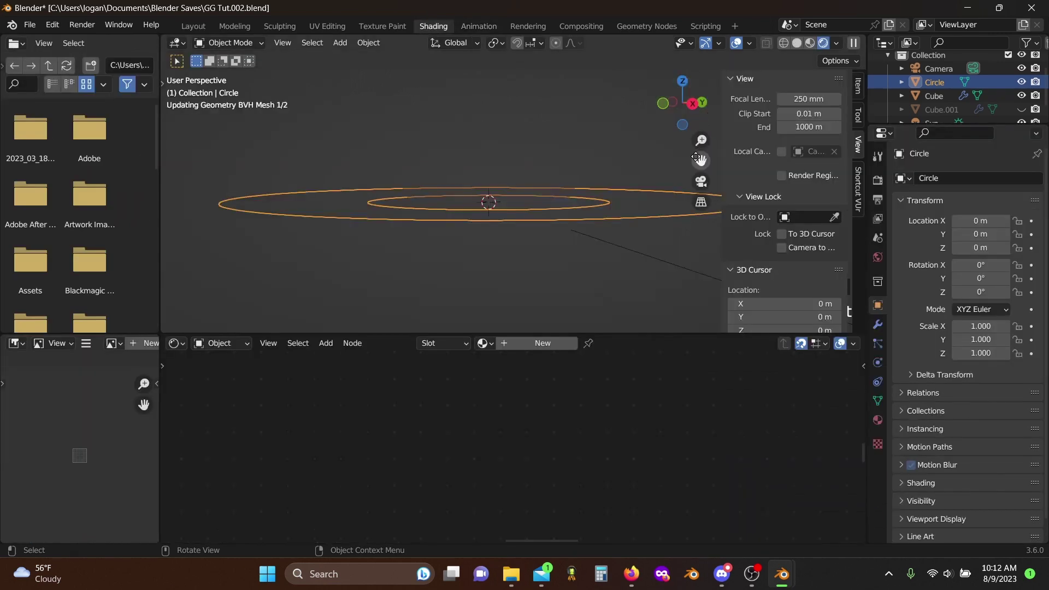
pyautogui.moveTo(594, 159); pyautogui.dragTo(533, 178, button='middle')
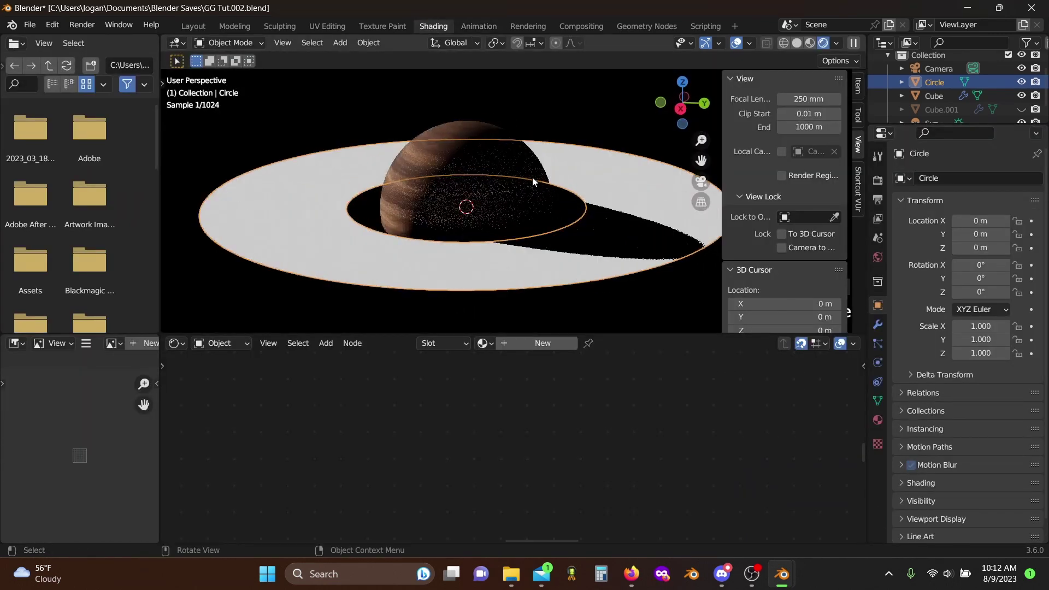
pyautogui.click(482, 178)
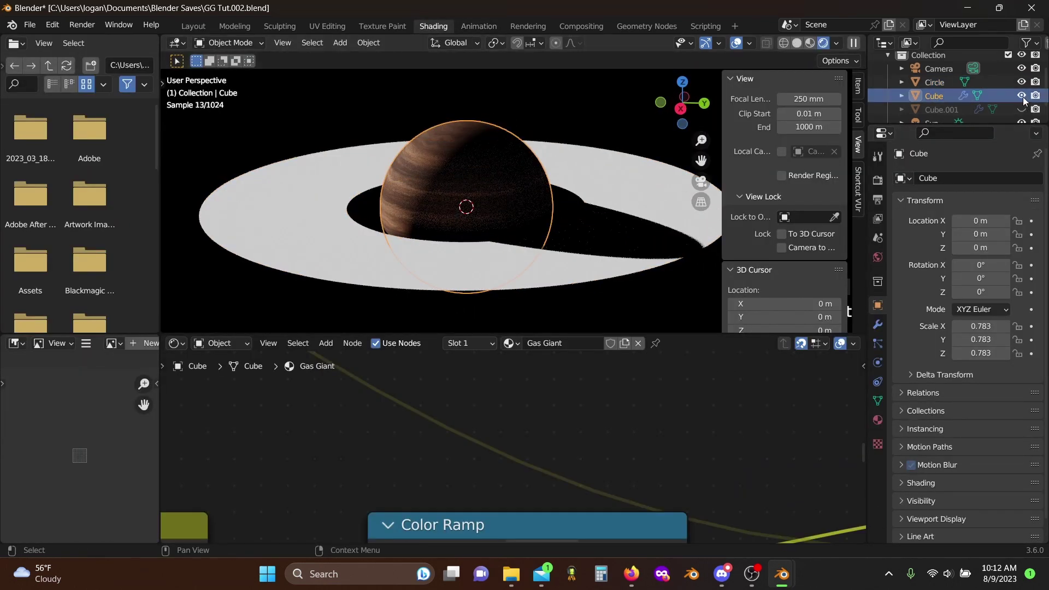
pyautogui.press('h')
pyautogui.click(490, 248)
pyautogui.scroll(-4, 548, 200)
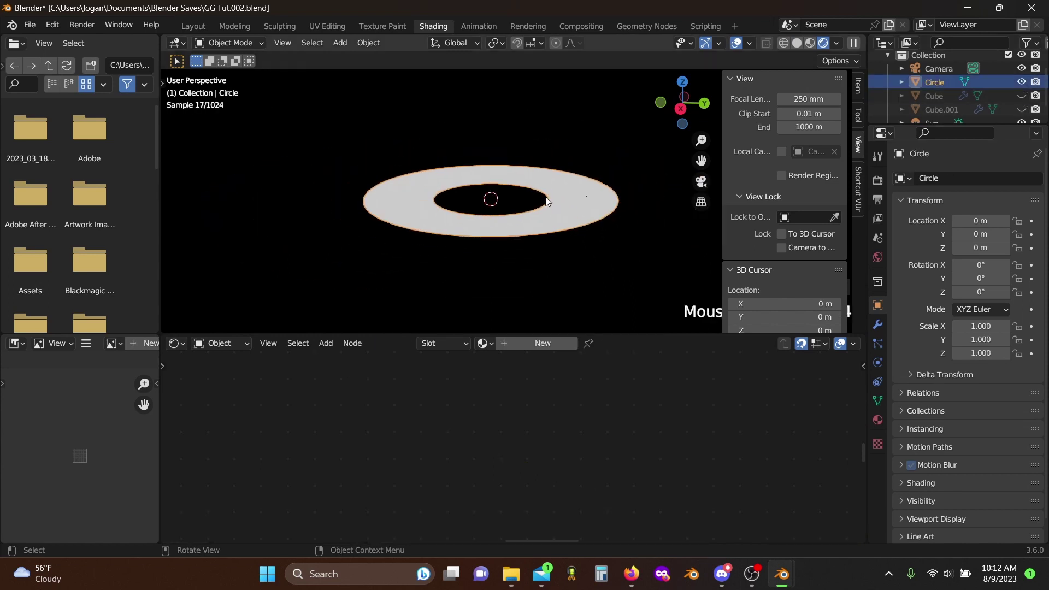
pyautogui.moveTo(550, 199); pyautogui.dragTo(462, 219, button='middle')
pyautogui.scroll(3, 462, 219)
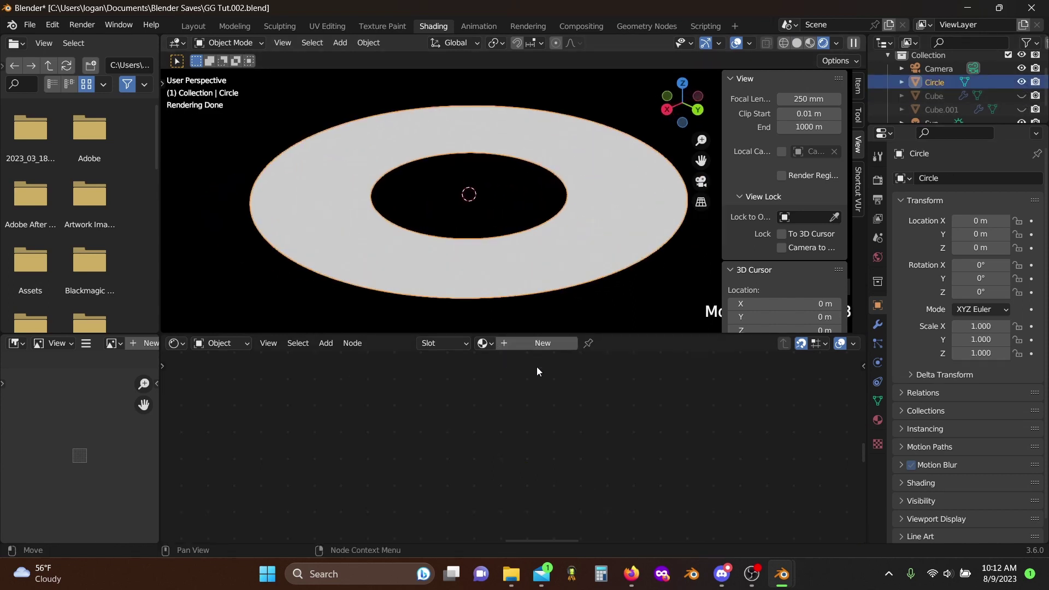
# - Create a new material named Ring for the ring and give it a fake user
pyautogui.click(539, 343)
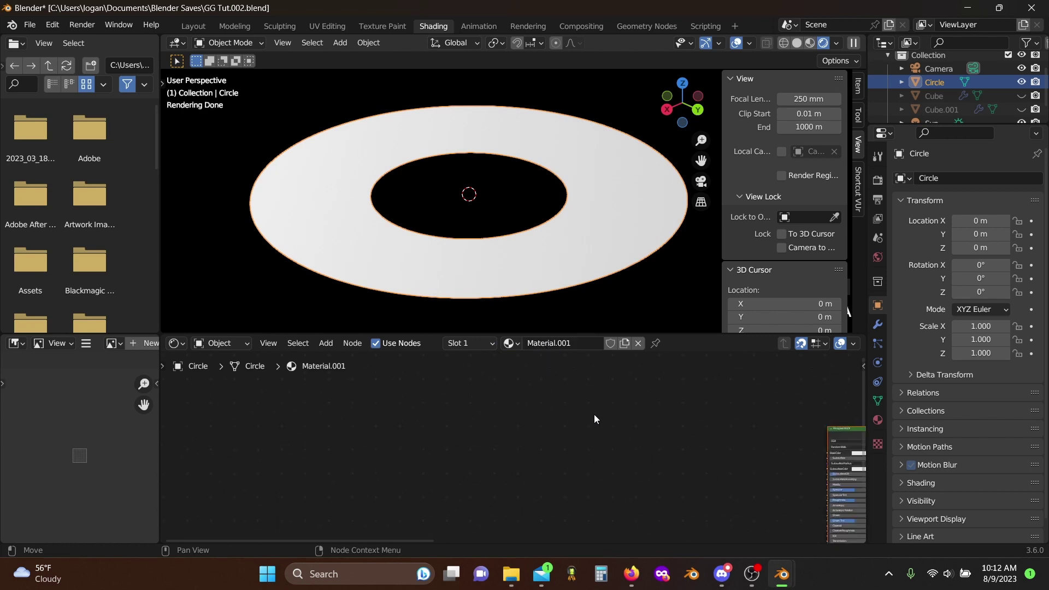
pyautogui.click(595, 345)
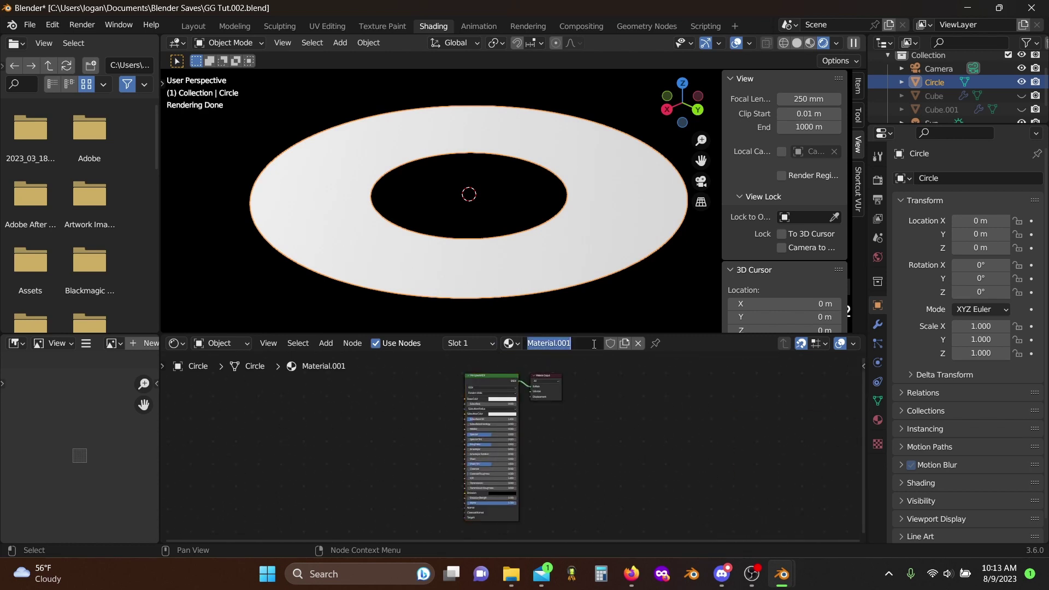
pyautogui.write('Ring')
pyautogui.press('Return')
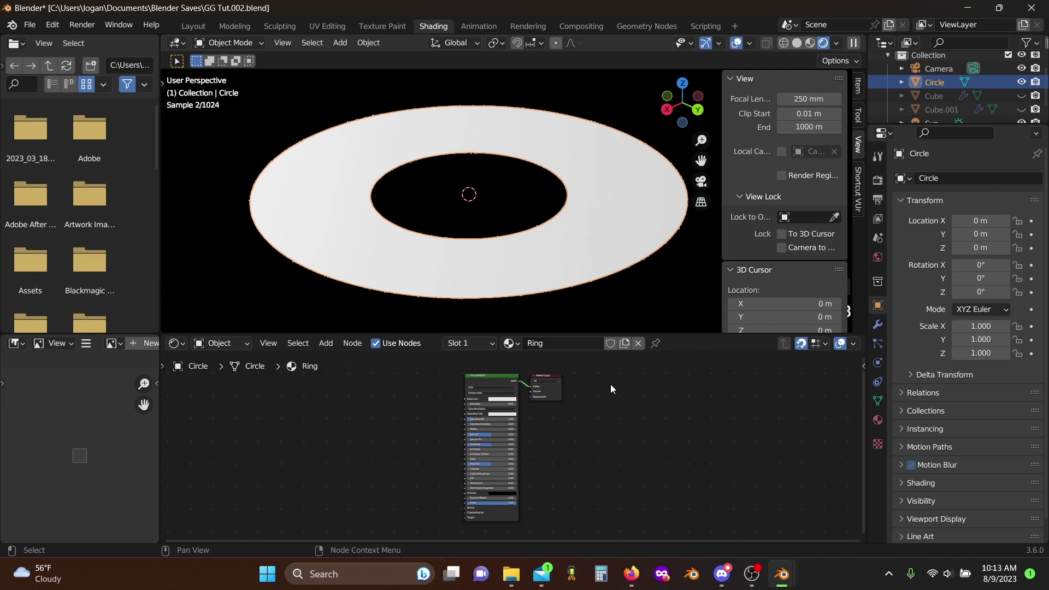
pyautogui.click(610, 343)
# - Replace the Principled BSDF node with a Musgrave Texture node set to Multifractal
pyautogui.click(493, 378)
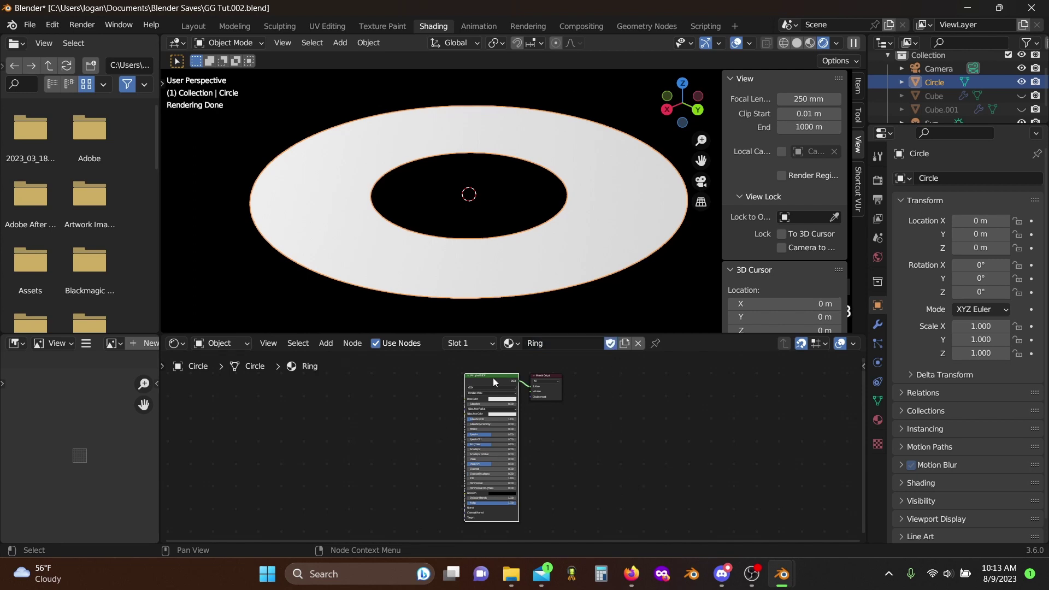
pyautogui.press('x')
pyautogui.moveTo(493, 379)
pyautogui.mouseDown(button='middle')
pyautogui.moveTo(465, 415)
pyautogui.moveTo(484, 424)
pyautogui.mouseUp(button='middle')
pyautogui.scroll(6, 483, 425)
pyautogui.hotkey('shift', 'a')
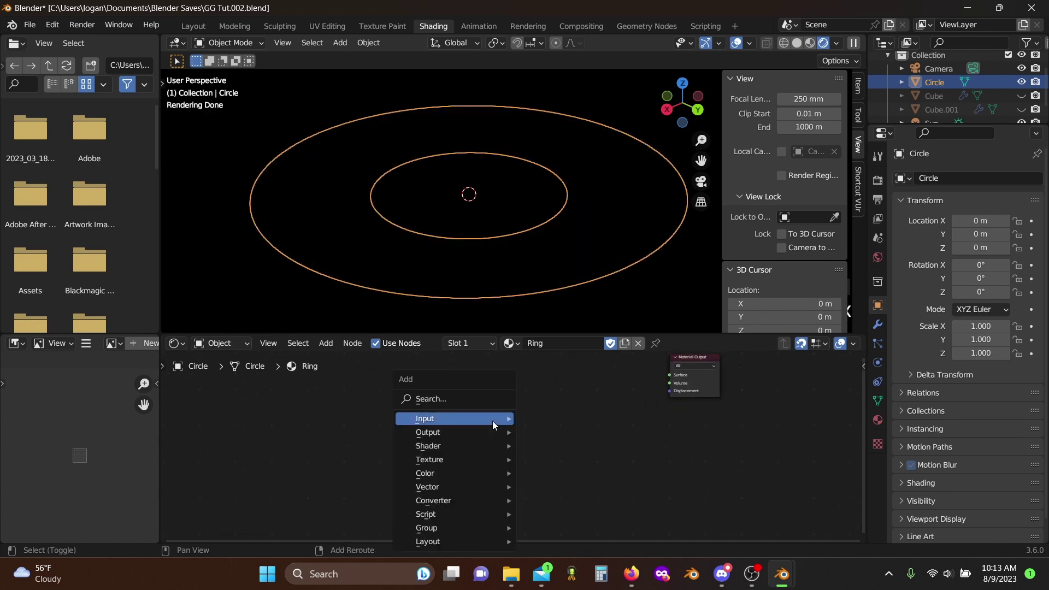
pyautogui.write('s')
pyautogui.write('mu')
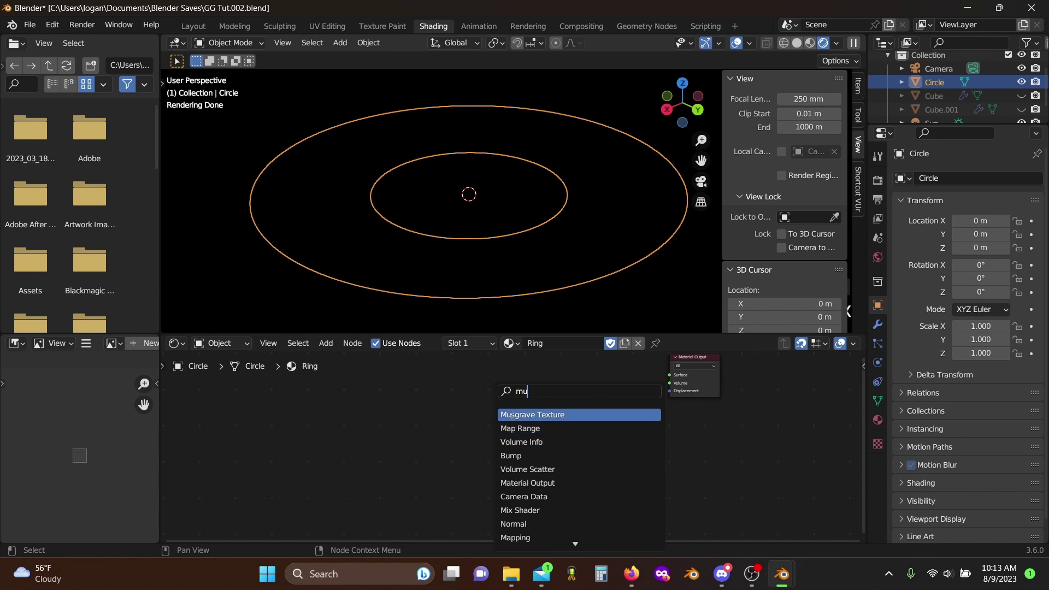
pyautogui.click(507, 415)
pyautogui.click(405, 439)
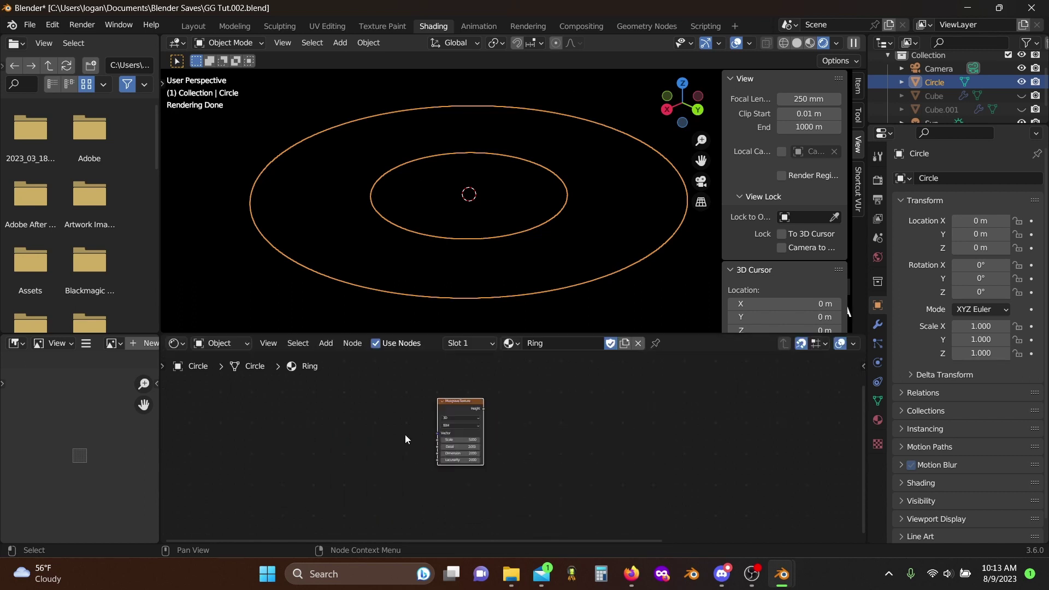
pyautogui.click(454, 428)
pyautogui.click(452, 433)
# - Add a Texture Coordinate node without its Mapping node and connect its Object output to the Musgrave Texture's Vector input
pyautogui.moveTo(406, 424); pyautogui.dragTo(448, 412, button='middle')
pyautogui.scroll(4, 465, 431)
pyautogui.hotkey('ctrl', 't')
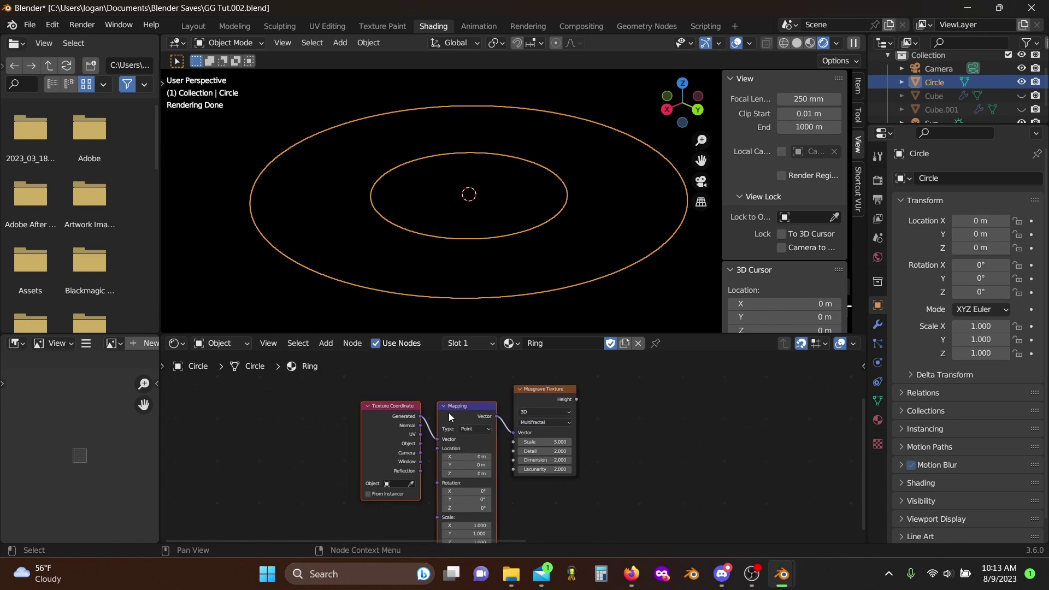
pyautogui.keyDown('alt'); pyautogui.moveTo(461, 409); pyautogui.dragTo(302, 418); pyautogui.keyUp('alt')
pyautogui.press('x')
pyautogui.moveTo(388, 439); pyautogui.dragTo(509, 431)
pyautogui.moveTo(281, 424); pyautogui.dragTo(252, 430)
# - Insert a Vector Math node set to Length between the Texture Coordinate and Musgrave Texture nodes
pyautogui.hotkey('shift', 'a')
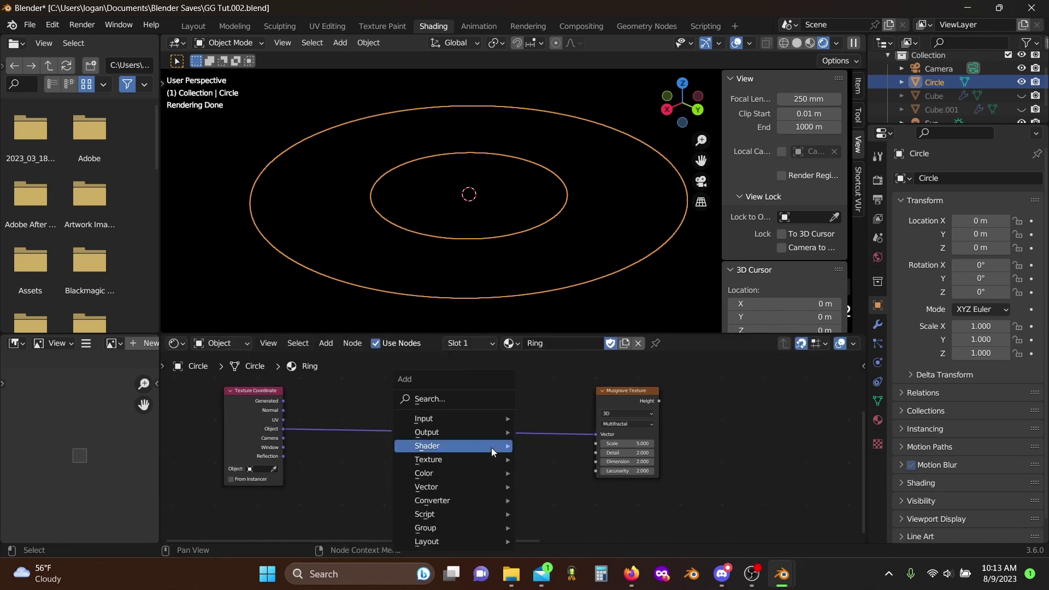
pyautogui.moveTo(491, 447)
pyautogui.write('svec')
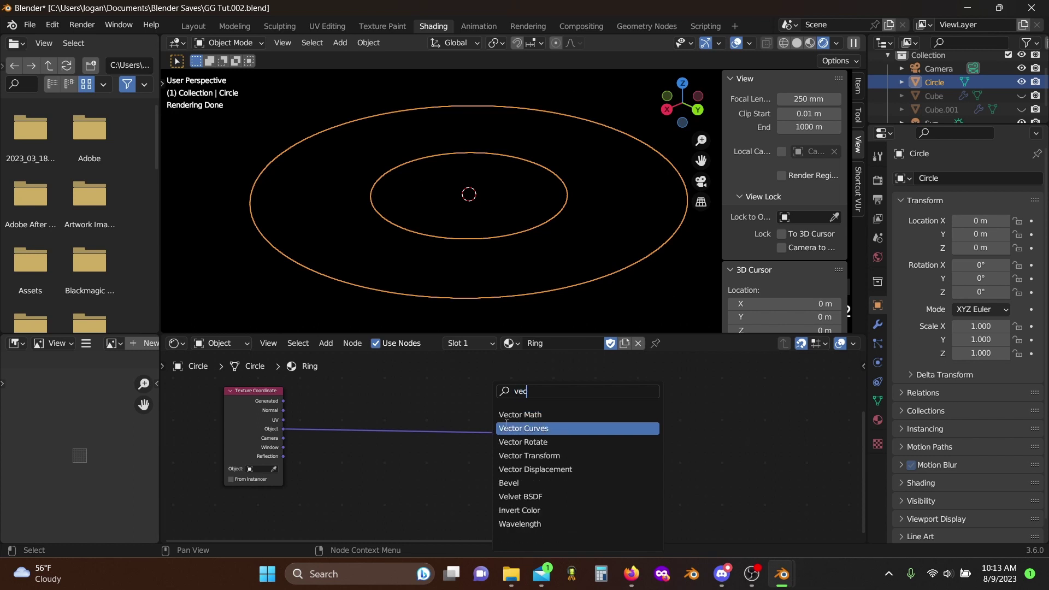
pyautogui.click(506, 416)
pyautogui.click(404, 367)
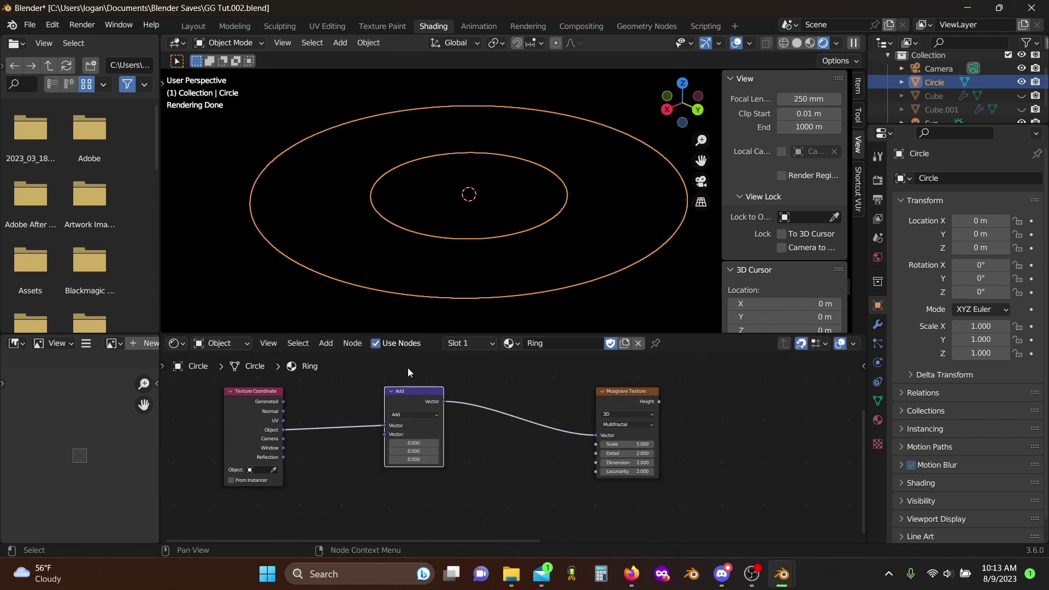
pyautogui.click(415, 414)
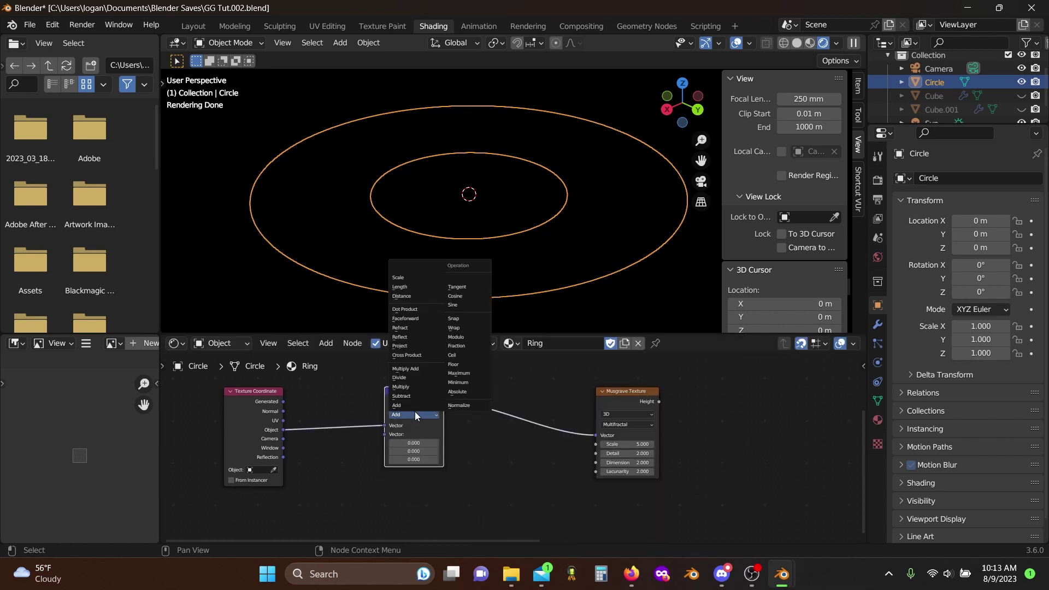
pyautogui.click(402, 286)
# - Connect the Length node's Value output to the Musgrave Texture's Vector input and preview the texture on the ring
pyautogui.moveTo(404, 401); pyautogui.dragTo(600, 434)
pyautogui.click(615, 401)
pyautogui.keyDown('ctrl'); pyautogui.keyDown('shift'); pyautogui.click(621, 396); pyautogui.keyUp('shift'); pyautogui.keyUp('ctrl')
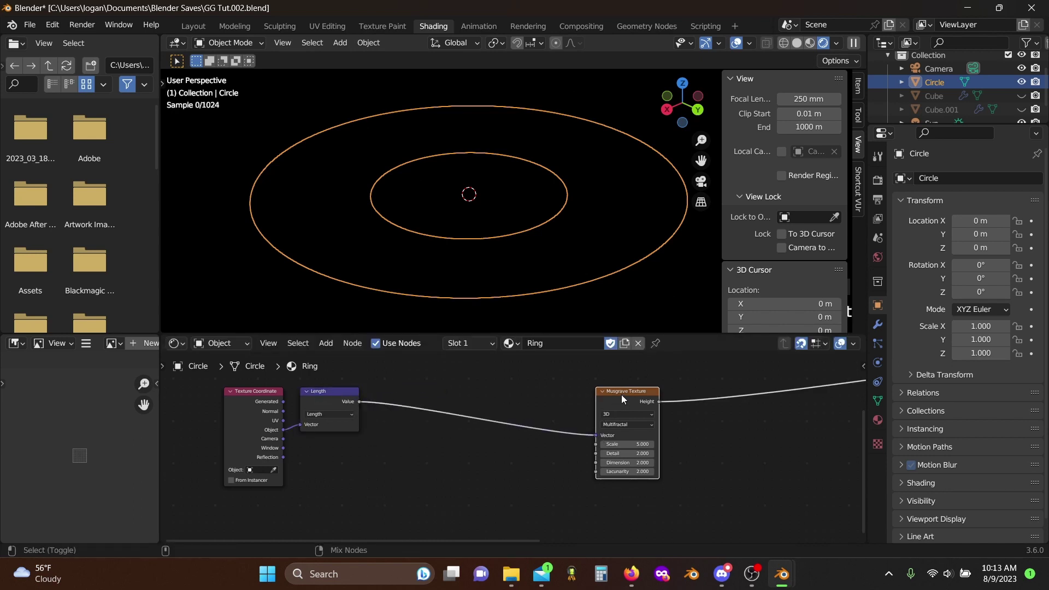
# - Set the Musgrave Texture's Scale to 1.520, Detail to 3.270 and Dimension to 0.070
pyautogui.moveTo(522, 211); pyautogui.dragTo(409, 180, button='middle')
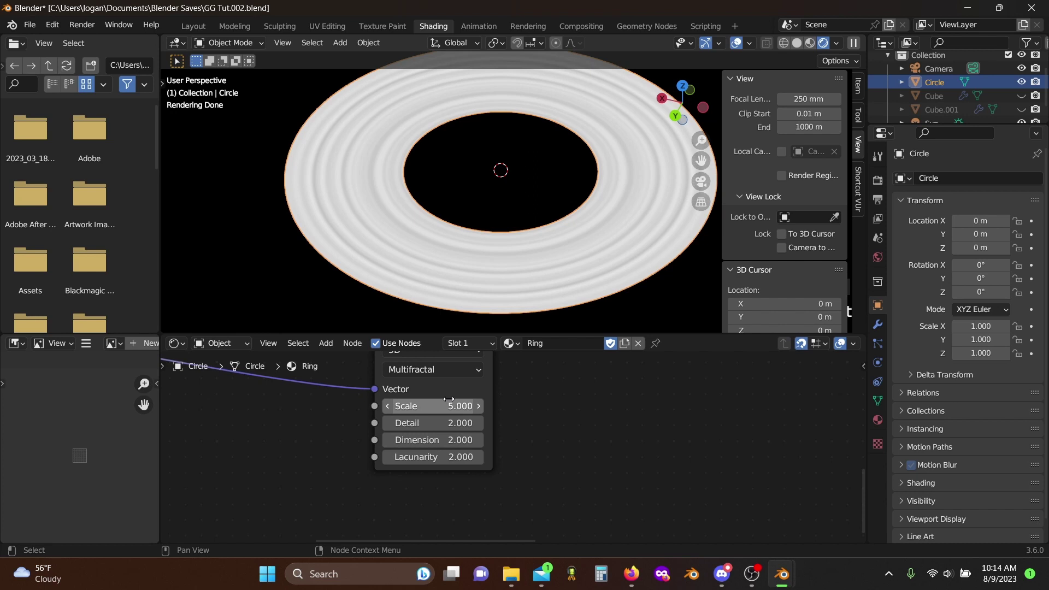
pyautogui.keyDown('shift'); pyautogui.moveTo(448, 404); pyautogui.dragTo(385, 440); pyautogui.keyUp('shift')
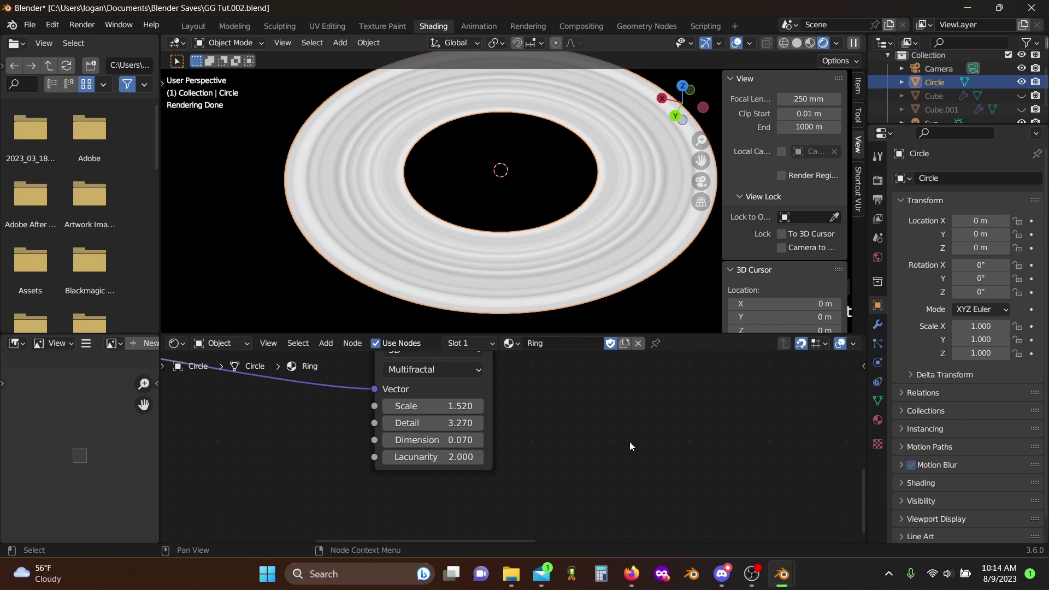
pyautogui.scroll(-2, 533, 438)
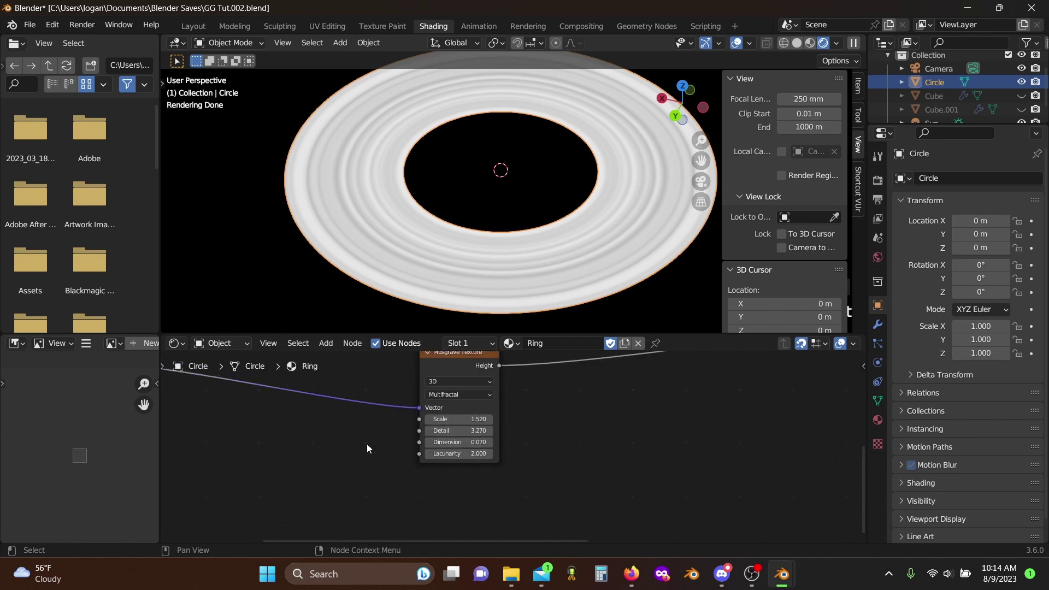
# - Duplicate the Length node as an Add node with a Z value of 12.900, inserted between the Length and Musgrave Texture nodes
pyautogui.moveTo(264, 428); pyautogui.dragTo(439, 453, button='middle')
pyautogui.moveTo(599, 371); pyautogui.dragTo(565, 374)
pyautogui.scroll(-1, 378, 386)
pyautogui.keyDown('ctrl'); pyautogui.hscroll(-3, 377, 390); pyautogui.keyUp('ctrl')
pyautogui.click(315, 389)
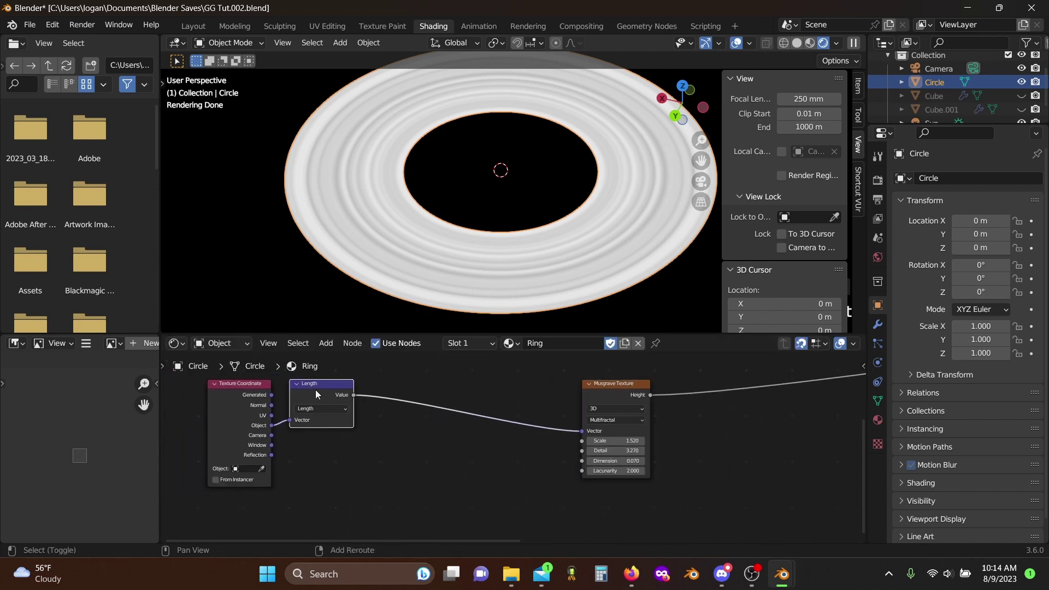
pyautogui.hotkey('shift', 'd')
pyautogui.click(464, 471)
pyautogui.click(464, 465)
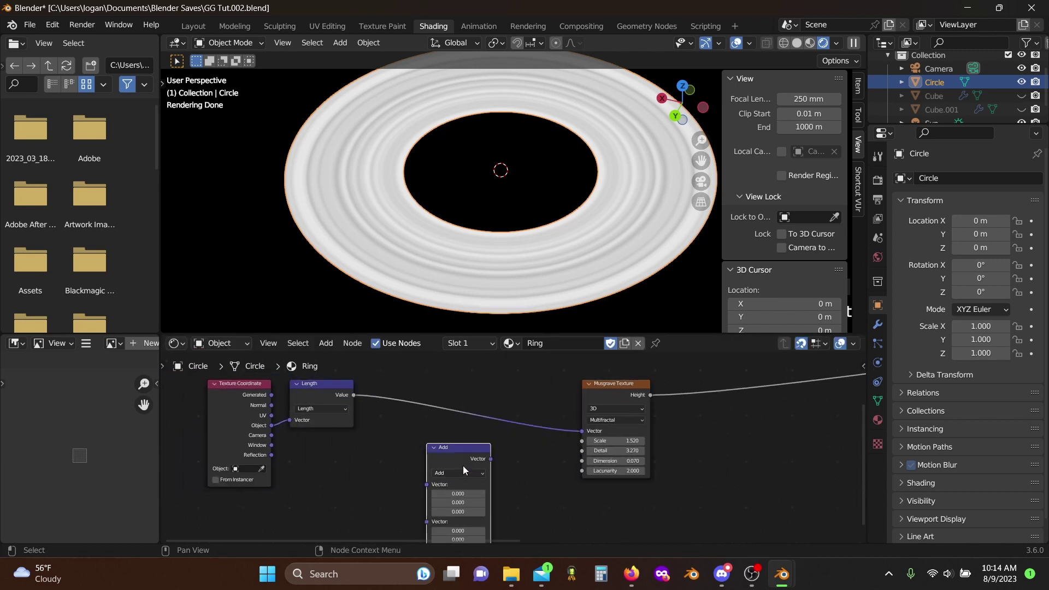
pyautogui.moveTo(463, 465); pyautogui.dragTo(516, 468)
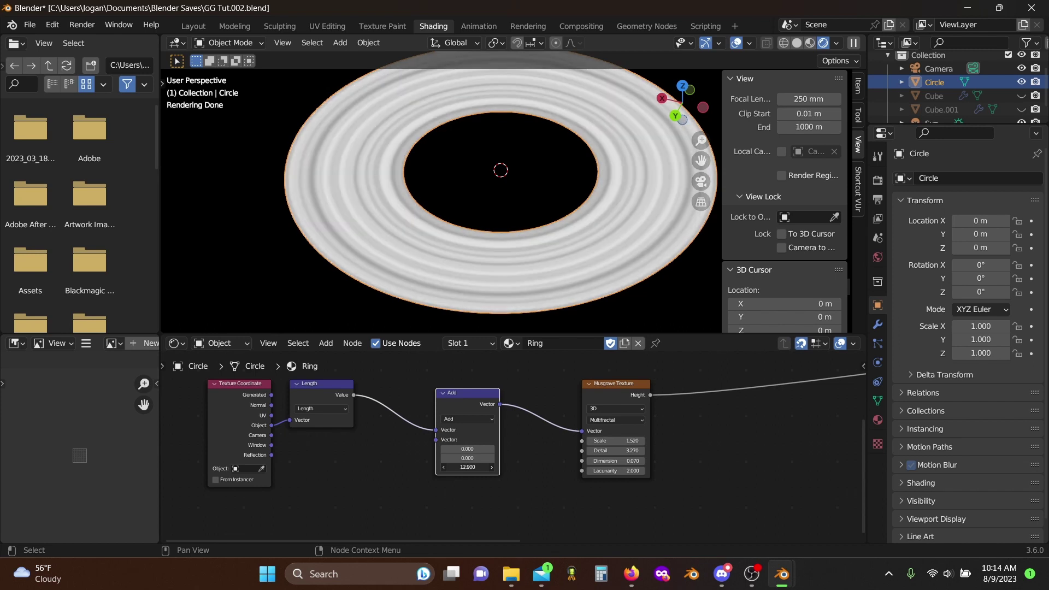
pyautogui.click(509, 484)
# - Duplicate the Add and Musgrave Texture nodes below the originals, keeping the link from the Length node's Value output
pyautogui.moveTo(456, 370); pyautogui.dragTo(679, 442)
pyautogui.scroll(-3, 677, 441)
pyautogui.moveTo(659, 438); pyautogui.dragTo(652, 438, button='middle')
pyautogui.hotkey('shift', 'd')
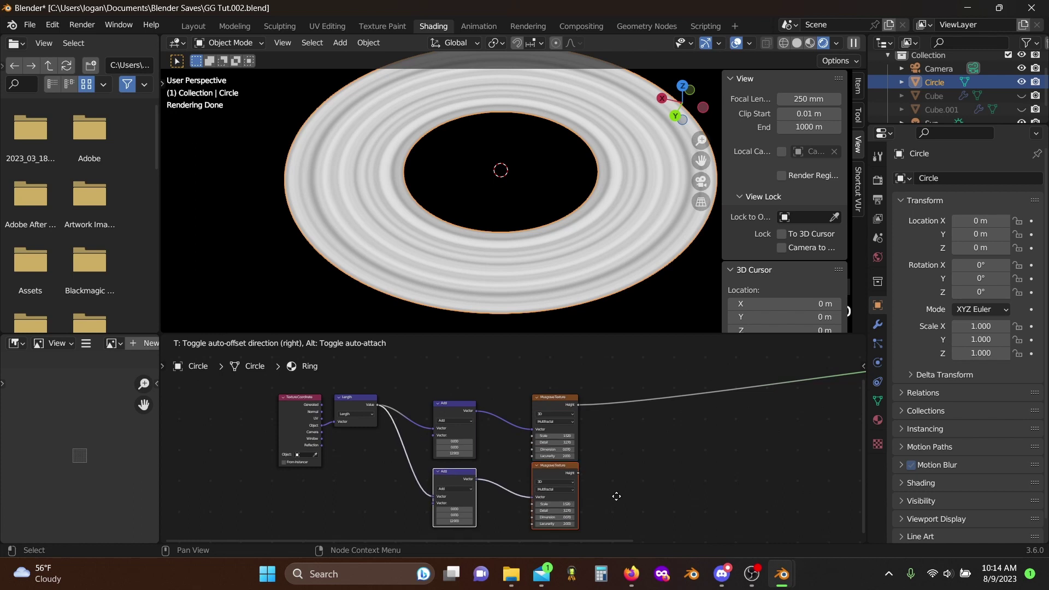
pyautogui.click(617, 503)
# - Adjust the Scale and Dimension of the duplicated Musgrave Texture node
pyautogui.scroll(3, 606, 464)
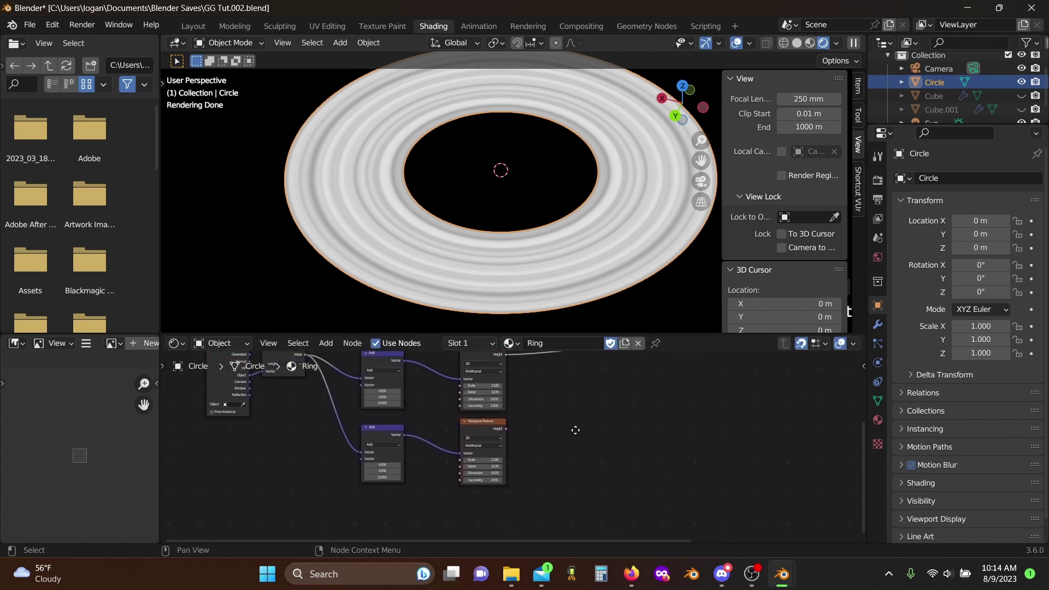
pyautogui.scroll(4, 584, 429)
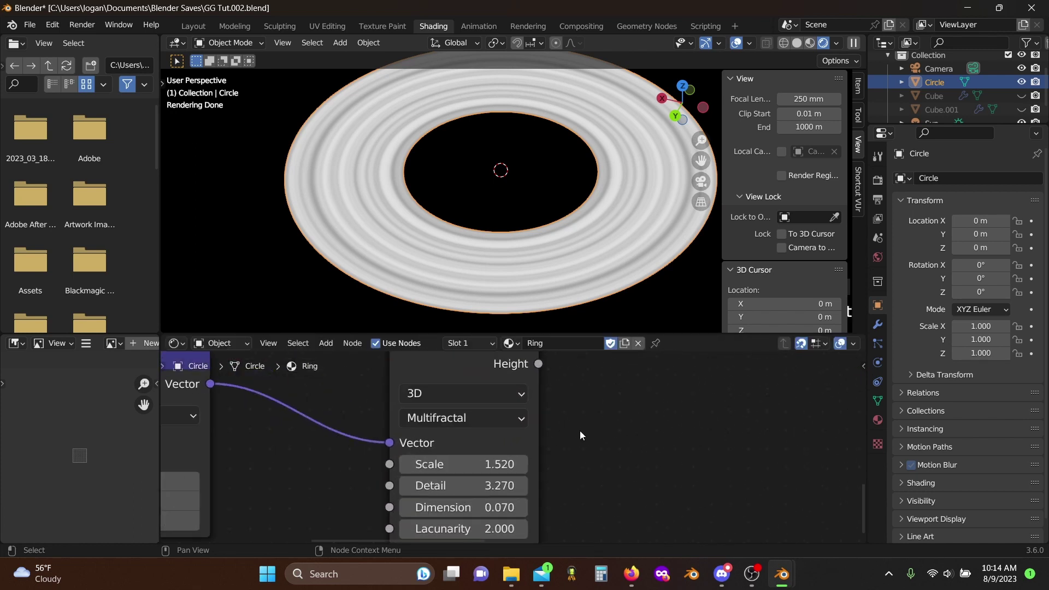
pyautogui.moveTo(484, 466)
pyautogui.mouseDown()
pyautogui.moveTo(522, 466)
pyautogui.moveTo(500, 467)
pyautogui.mouseUp()
pyautogui.keyDown('shift'); pyautogui.moveTo(480, 509); pyautogui.dragTo(619, 486); pyautogui.keyUp('shift')
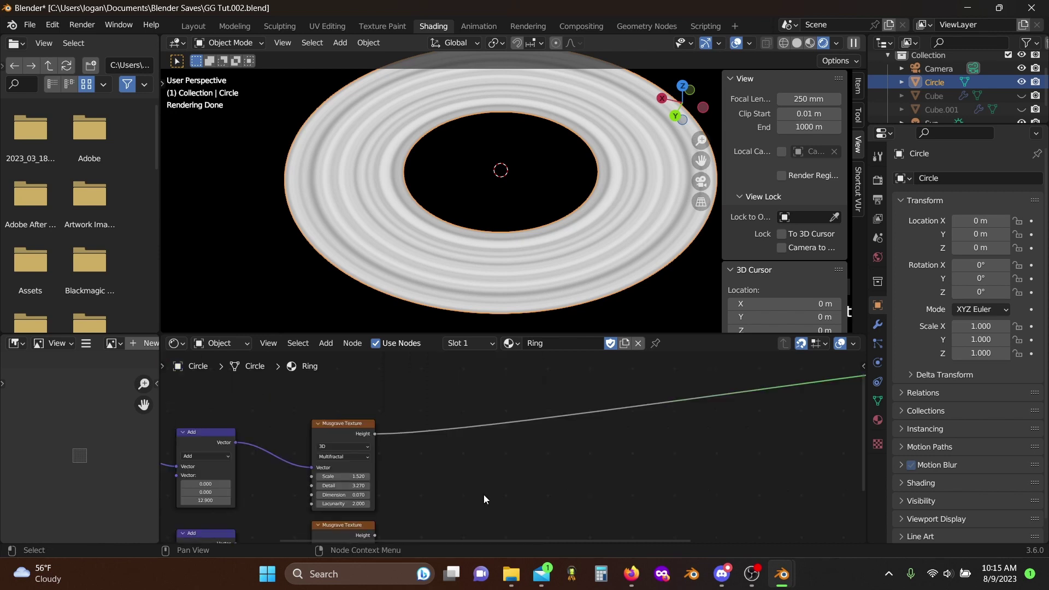
# - Insert a Map Range node on the upper Musgrave Texture's Height link
pyautogui.hotkey('shift', 'a')
pyautogui.write('m')
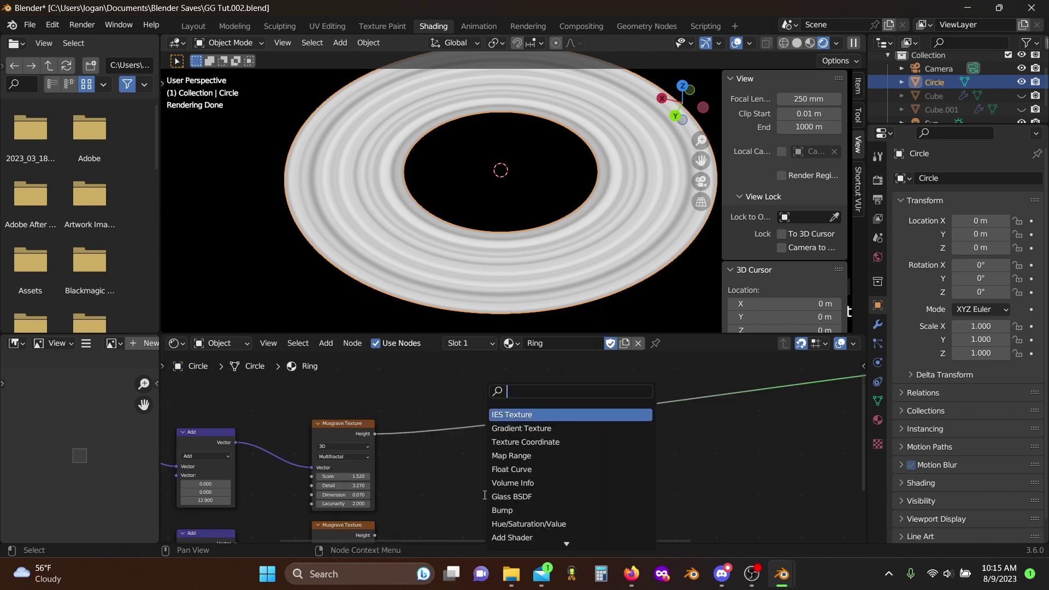
pyautogui.write('a')
pyautogui.click(514, 453)
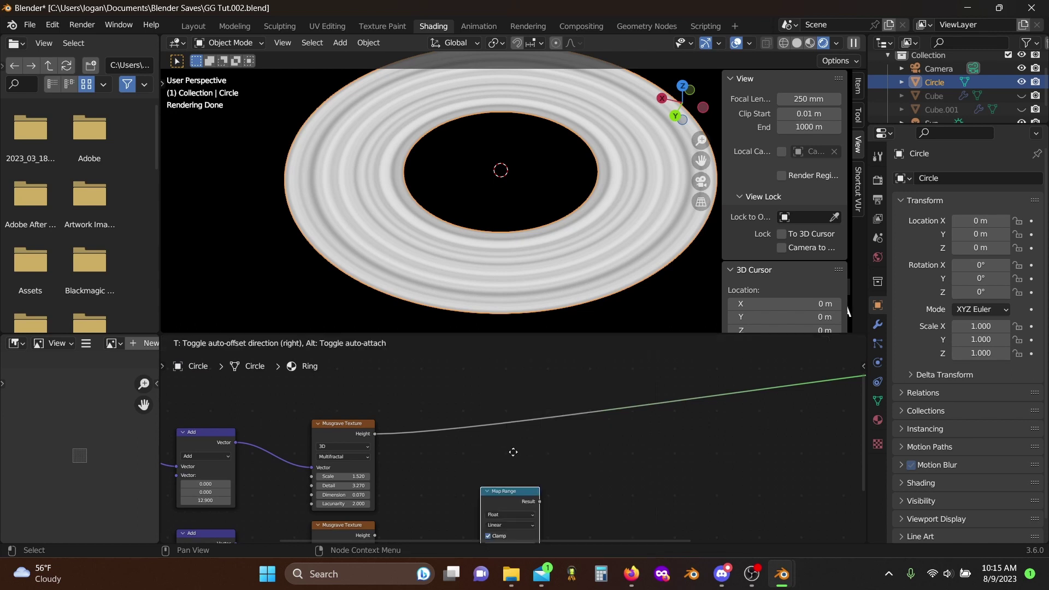
pyautogui.click(437, 388)
pyautogui.moveTo(438, 436); pyautogui.dragTo(449, 435)
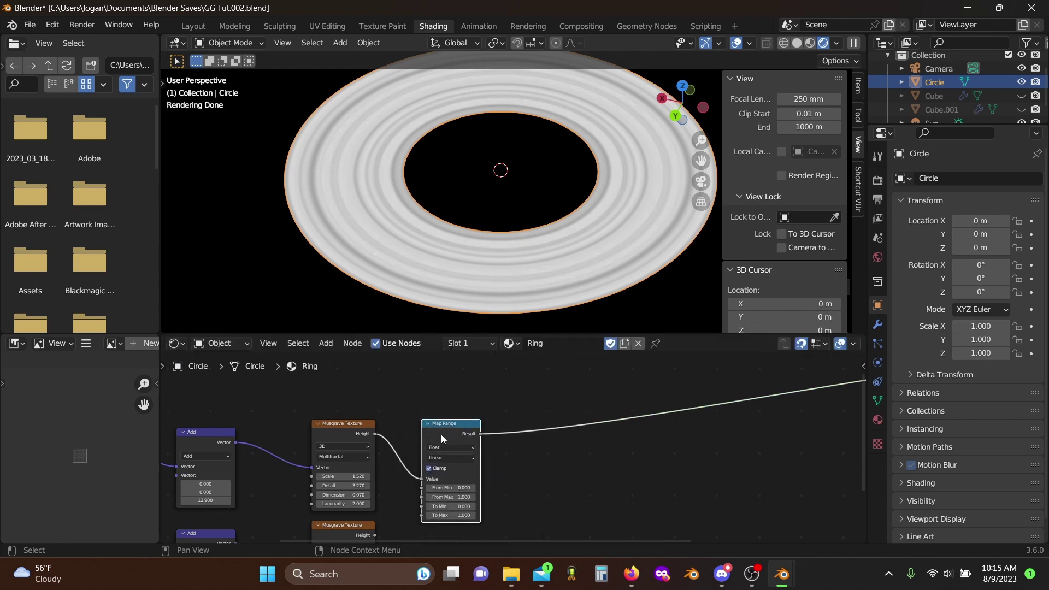
pyautogui.click(396, 442)
# - Set the Map Range node's From Max to 2
pyautogui.moveTo(396, 442); pyautogui.dragTo(432, 422, button='middle')
pyautogui.scroll(6, 428, 438)
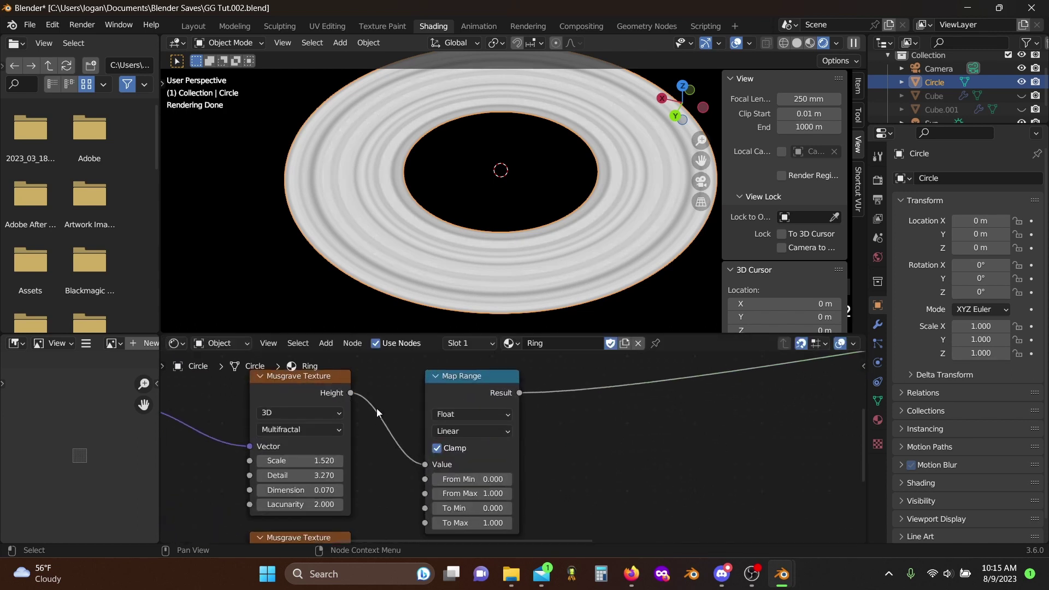
pyautogui.moveTo(356, 460); pyautogui.dragTo(370, 428, button='middle')
pyautogui.scroll(1, 369, 428)
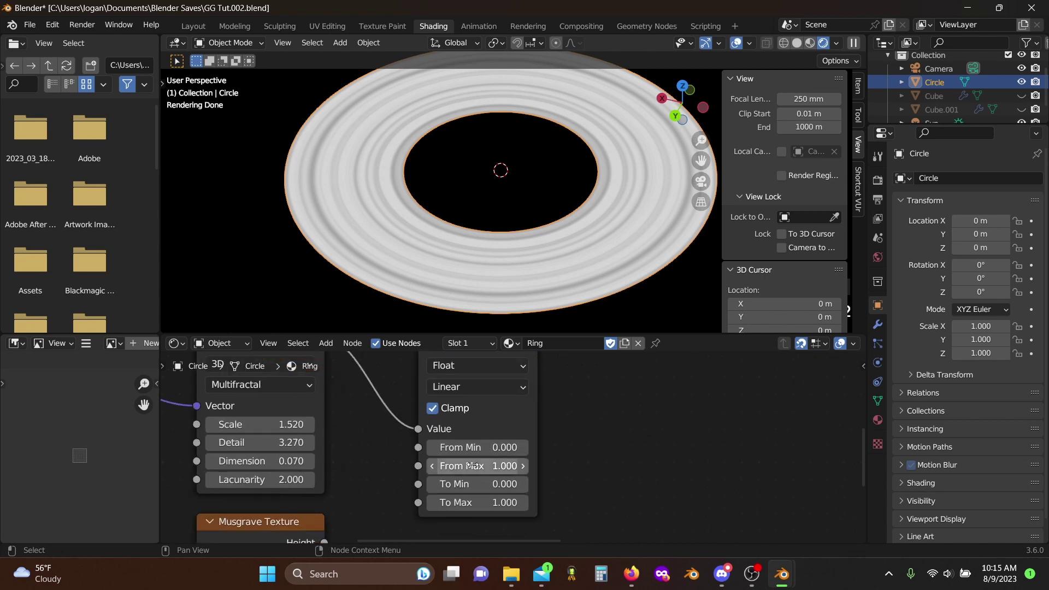
pyautogui.click(476, 466)
pyautogui.write('2')
pyautogui.press('Return')
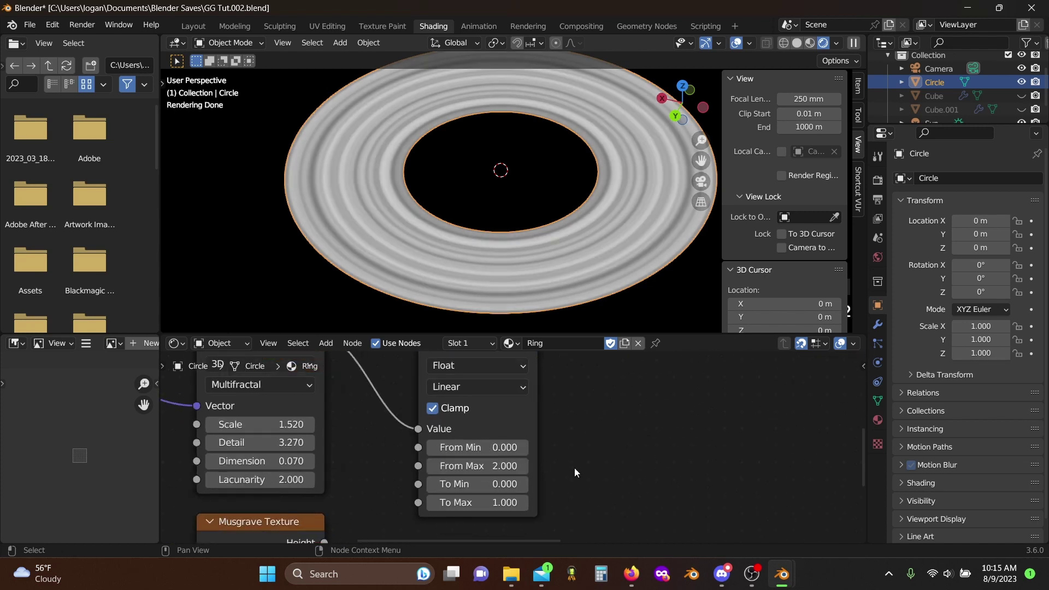
# - Move the Map Range node closer to the Musgrave Texture and insert a Color Ramp node on its Result link
pyautogui.scroll(-3, 575, 467)
pyautogui.moveTo(565, 412); pyautogui.dragTo(405, 423, button='middle')
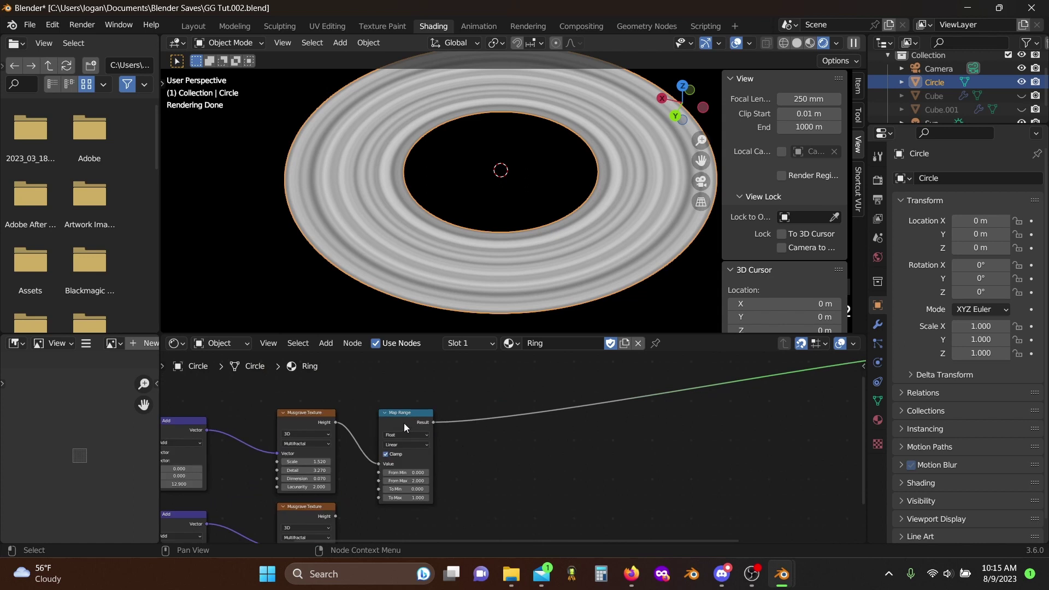
pyautogui.moveTo(405, 424); pyautogui.dragTo(384, 424)
pyautogui.hotkey('shift', 'a')
pyautogui.write('s')
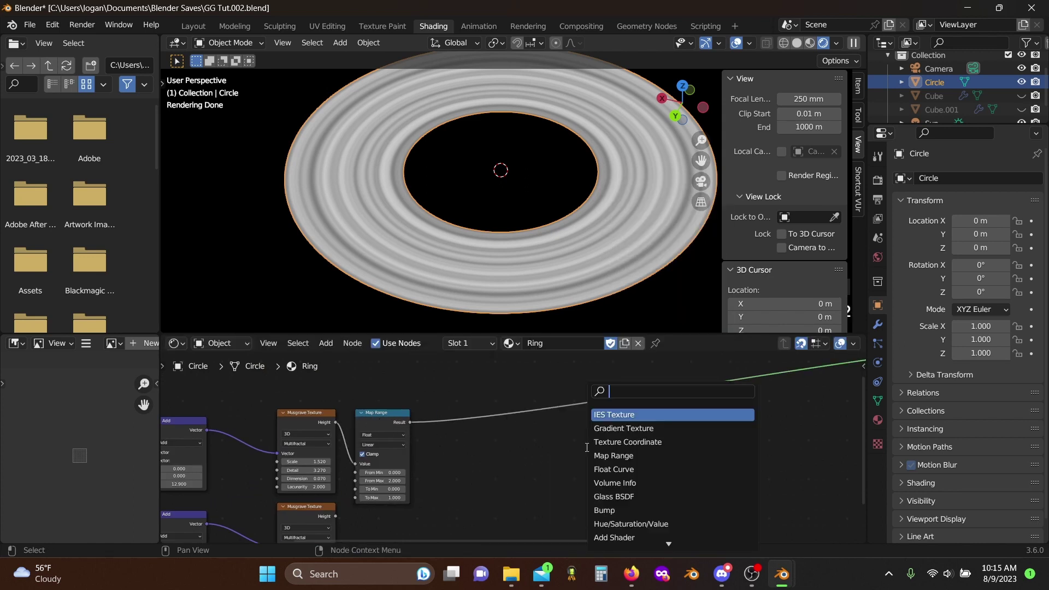
pyautogui.write('color')
pyautogui.press('Down')
pyautogui.press('Return')
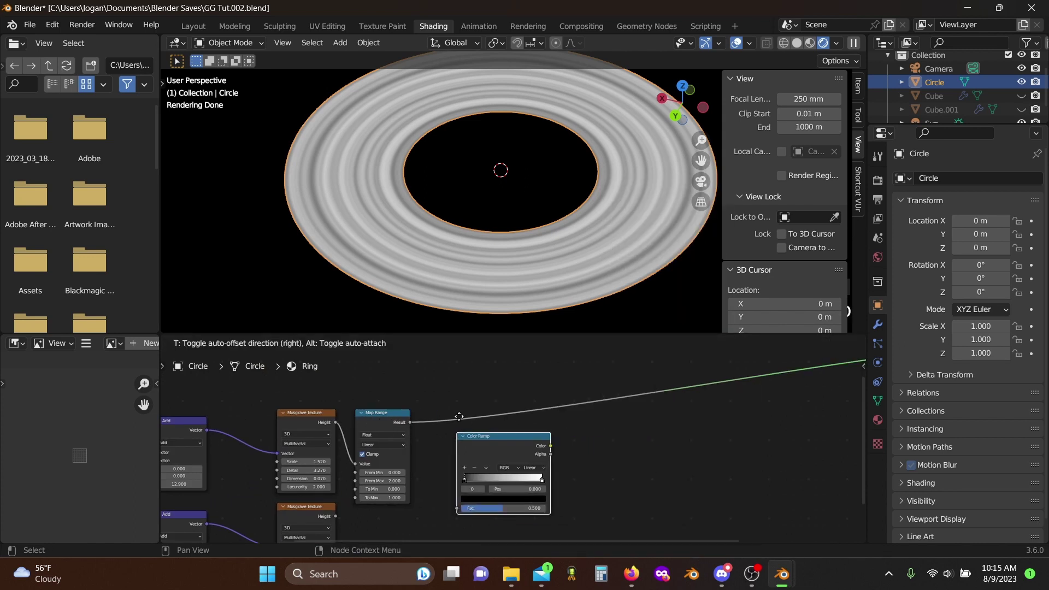
pyautogui.click(474, 423)
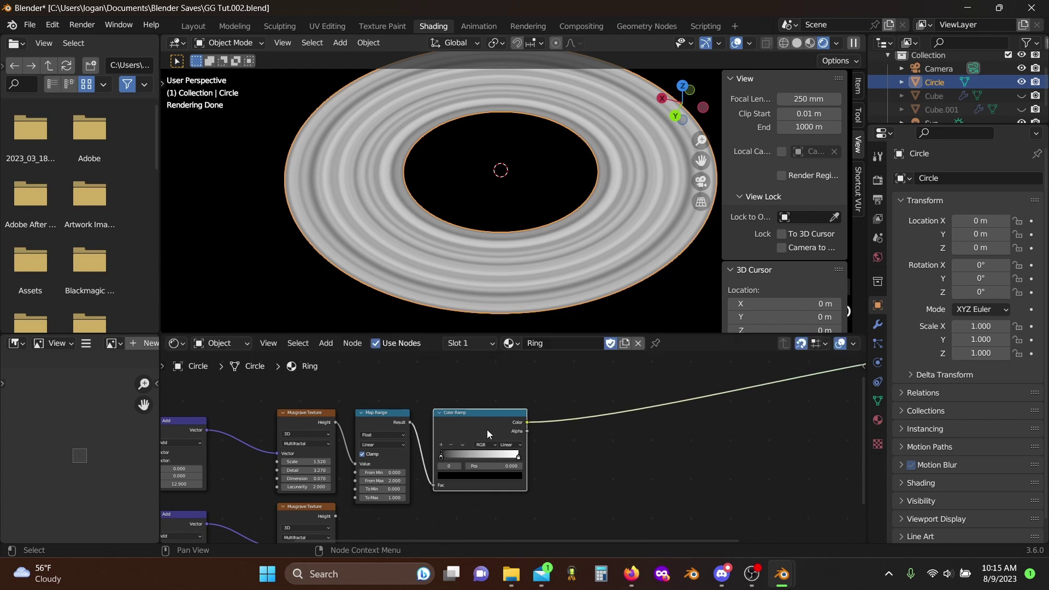
# - Set the Color Ramp's interpolation to Cardinal
pyautogui.scroll(3, 485, 428)
pyautogui.scroll(3, 482, 425)
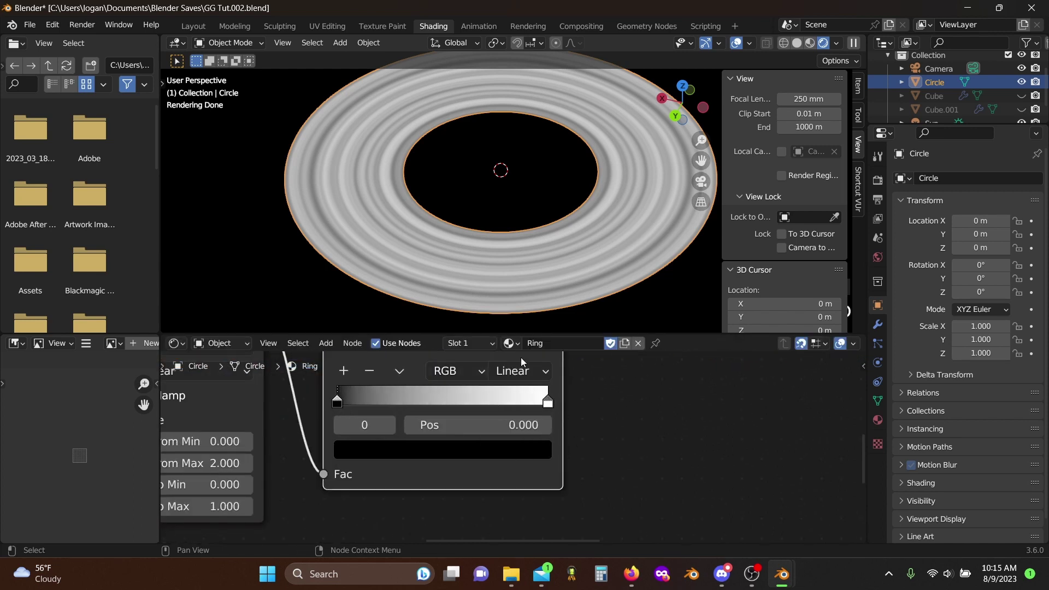
pyautogui.click(517, 371)
pyautogui.click(571, 415)
pyautogui.scroll(1, 399, 408)
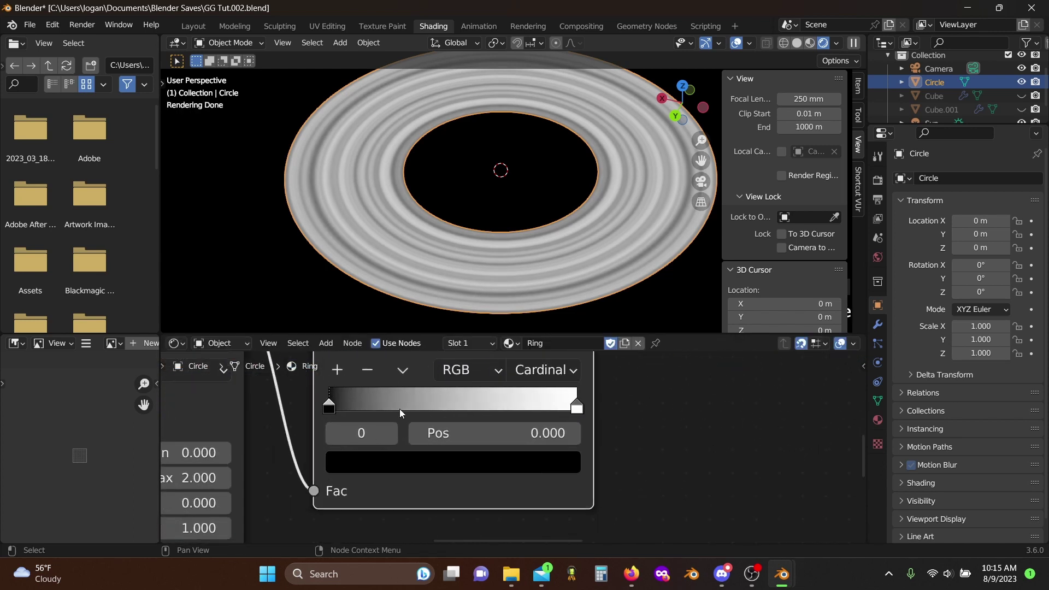
# - Move the Color Ramp's black stop to 0.222 and colour it dark brown with Hue 0.061, Saturation 0.334 and Value 0.074
pyautogui.moveTo(325, 402); pyautogui.dragTo(405, 409)
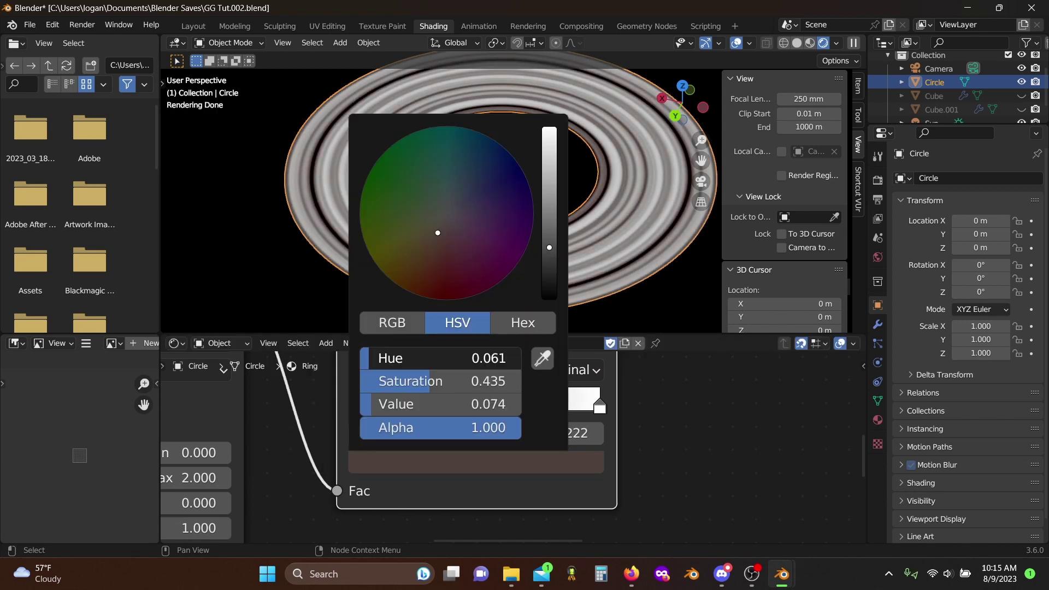
pyautogui.moveTo(427, 385); pyautogui.dragTo(426, 385)
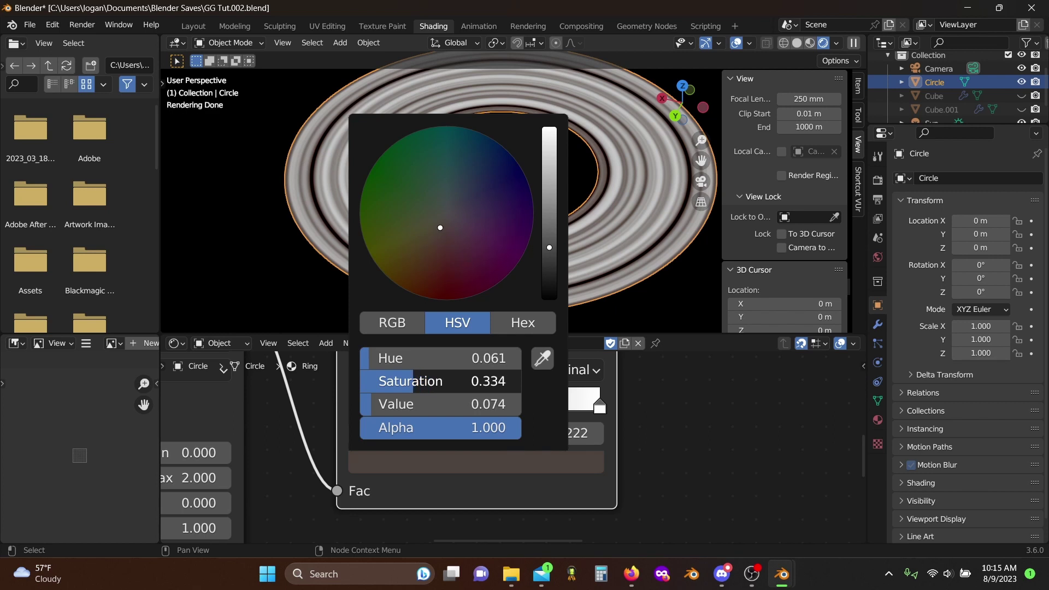
# - Move the Color Ramp's white stop to position 0.676 and set its colour to hex 9A8976
pyautogui.scroll(1, 663, 415)
pyautogui.moveTo(615, 399); pyautogui.dragTo(392, 397)
pyautogui.click(475, 465)
pyautogui.moveTo(356, 370); pyautogui.dragTo(414, 347)
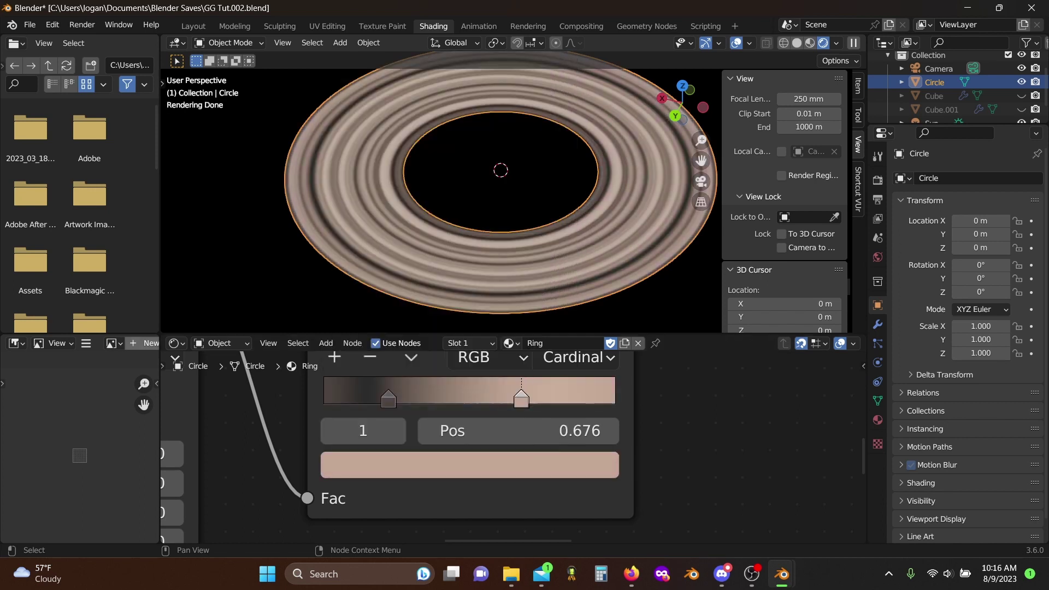
pyautogui.click(537, 465)
pyautogui.click(526, 305)
pyautogui.click(443, 343)
pyautogui.write('9A8976')
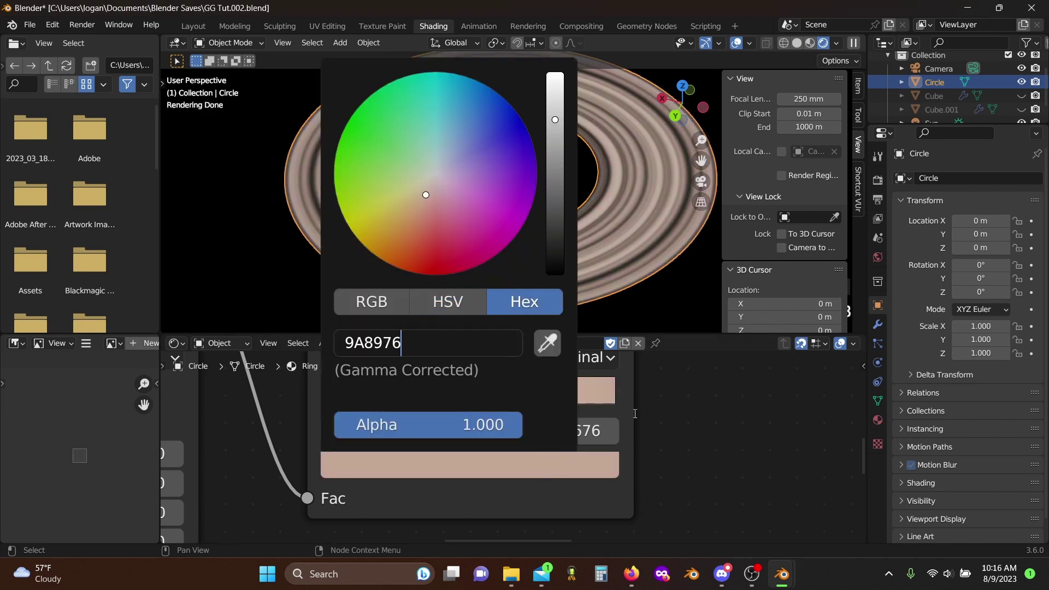
pyautogui.press('Return')
# - Add a tan stop at position 0.449 between the Color Ramp's two stops and check the ring's colouring
pyautogui.click(417, 306)
pyautogui.click(536, 463)
pyautogui.click(455, 398)
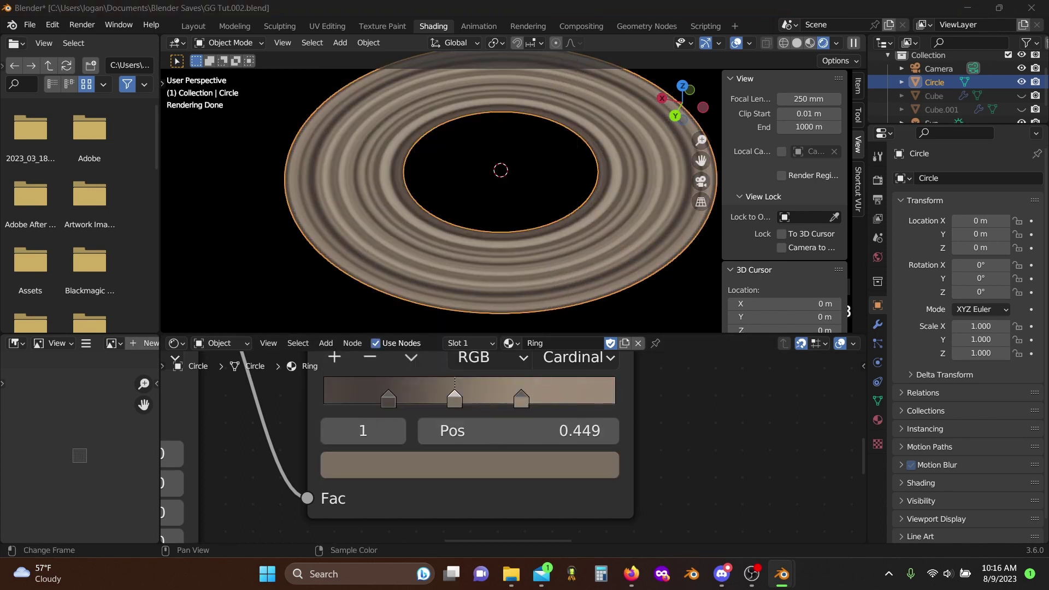
pyautogui.click(389, 473)
pyautogui.hotkey('ctrl', 'v')
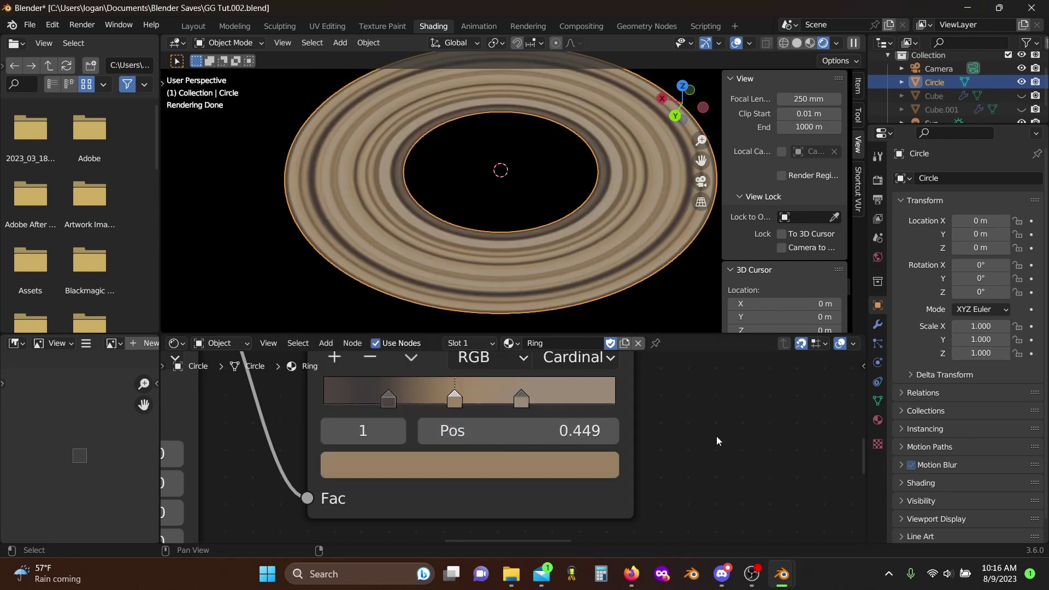
pyautogui.scroll(-6, 681, 429)
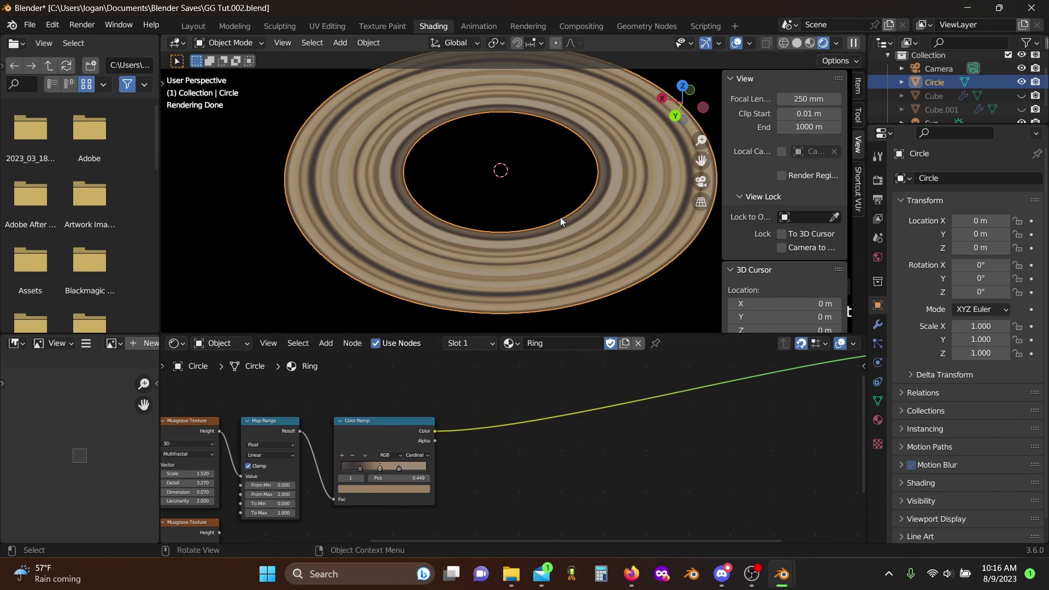
pyautogui.moveTo(612, 254); pyautogui.dragTo(513, 216, button='middle')
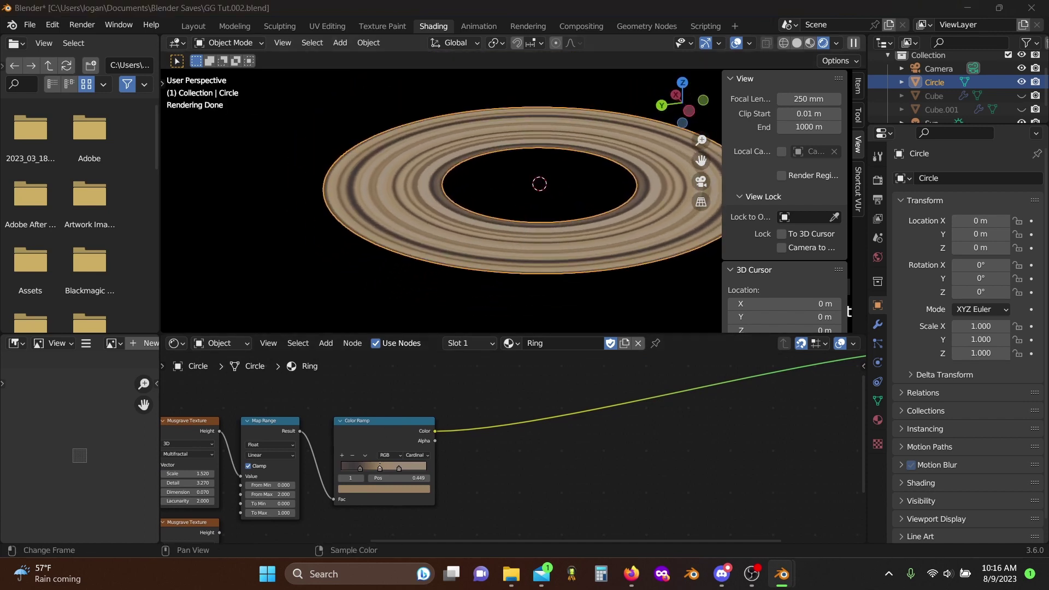
pyautogui.scroll(3, 527, 452)
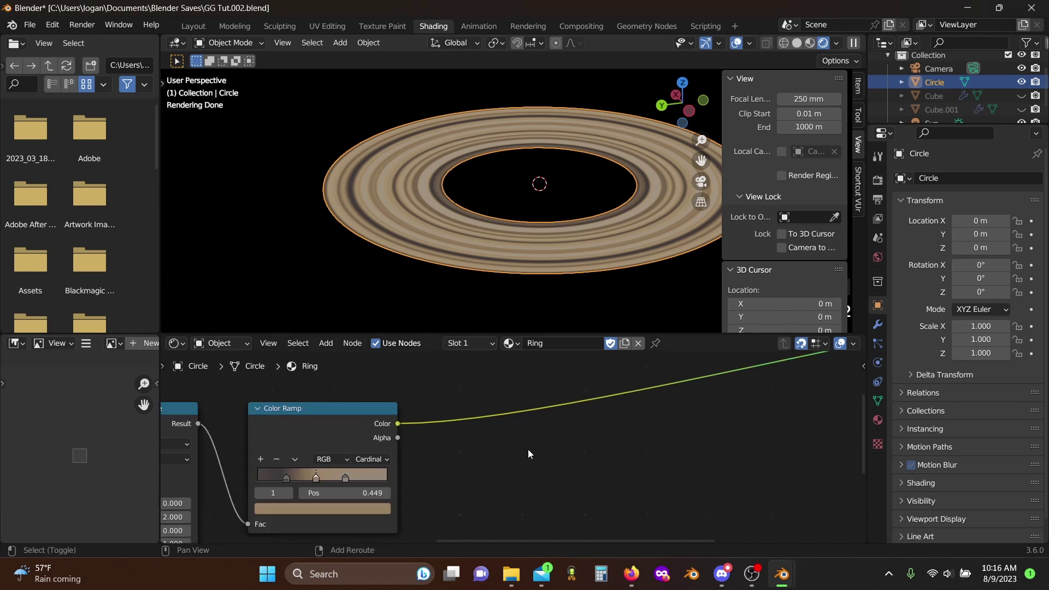
pyautogui.hotkey('shift', 'a')
pyautogui.write('hs')
pyautogui.write('c')
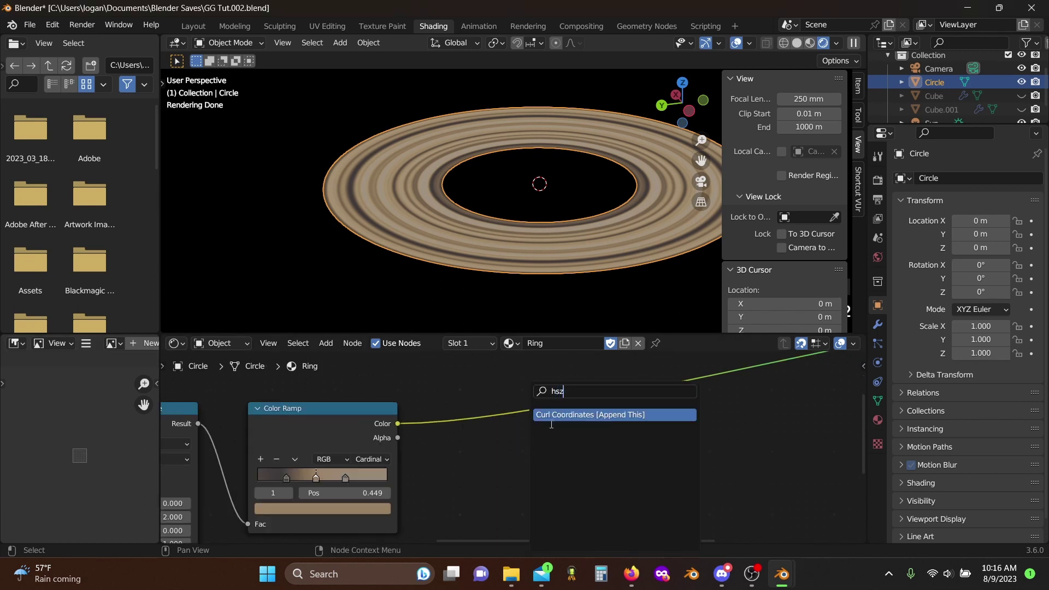
pyautogui.press('Escape')
# - Insert a Hue/Saturation/Value node on the Color Ramp's Color output link
pyautogui.hotkey('shift', 'a')
pyautogui.write('sh')
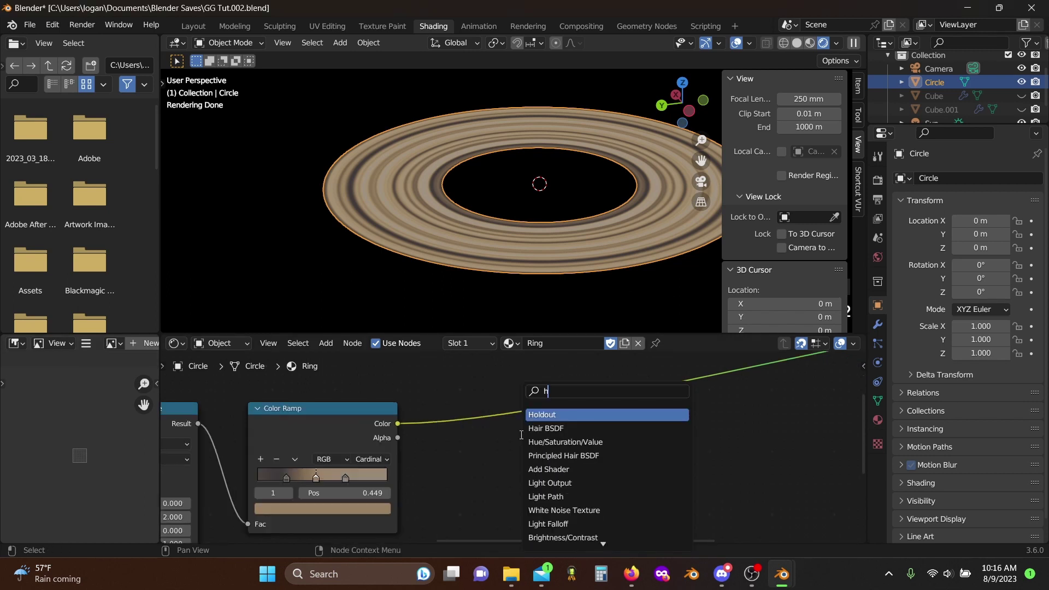
pyautogui.write('s')
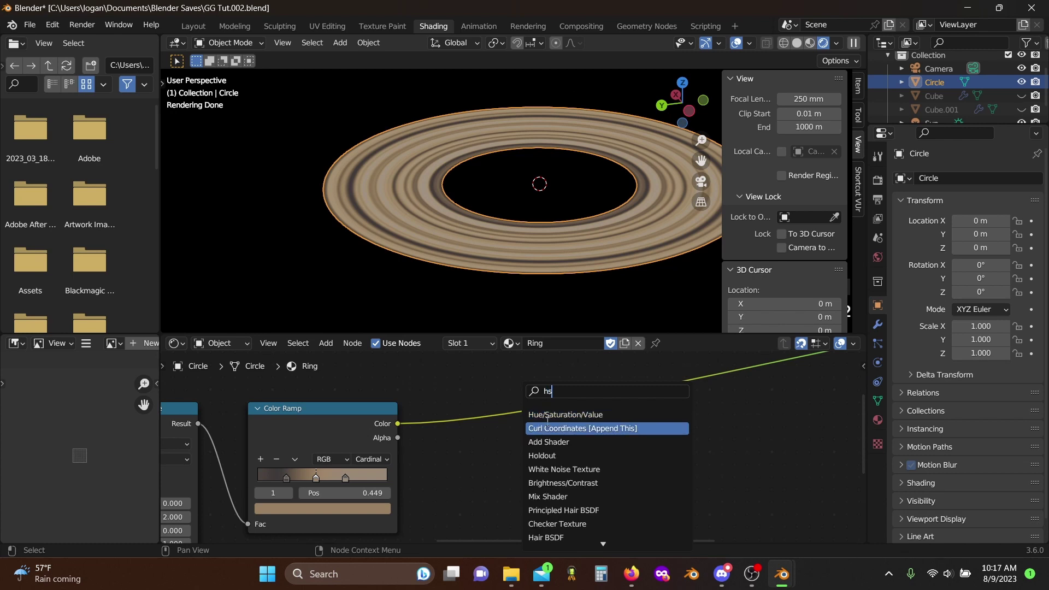
pyautogui.click(532, 416)
pyautogui.click(459, 396)
# - Set the Hue/Saturation/Value node's Hue to 0.990
pyautogui.scroll(6, 492, 441)
pyautogui.keyDown('shift'); pyautogui.moveTo(492, 441); pyautogui.dragTo(460, 397, button='middle'); pyautogui.keyUp('shift')
pyautogui.moveTo(461, 396); pyautogui.dragTo(486, 396)
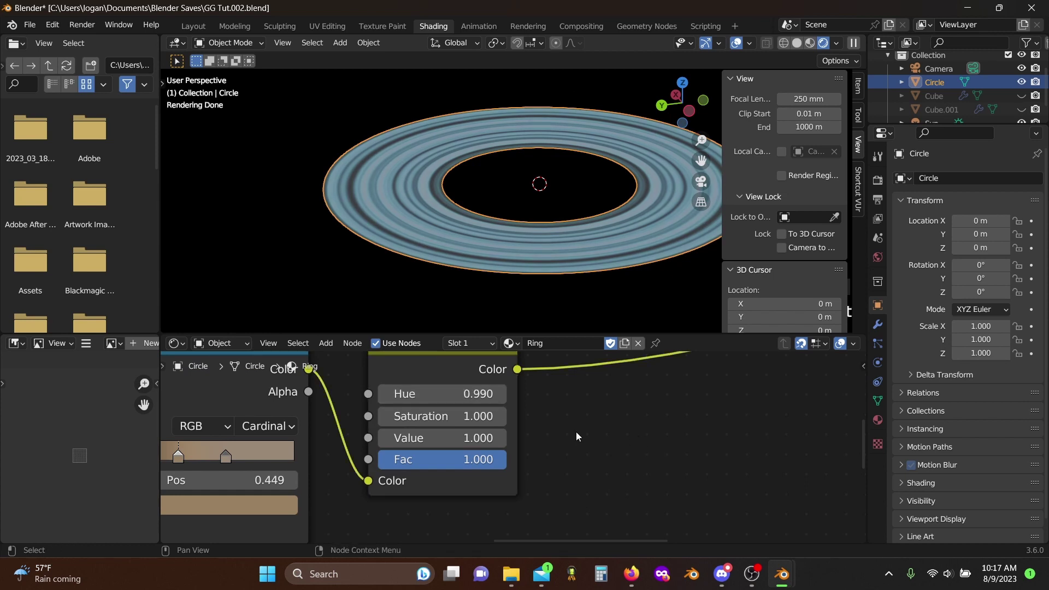
# - Set the Hue/Saturation/Value node's Saturation to 0.400, Value to 1.200 and Fac to 0.093
pyautogui.moveTo(575, 431); pyautogui.dragTo(619, 423, button='middle')
pyautogui.scroll(2, 573, 421)
pyautogui.moveTo(520, 392); pyautogui.dragTo(465, 391)
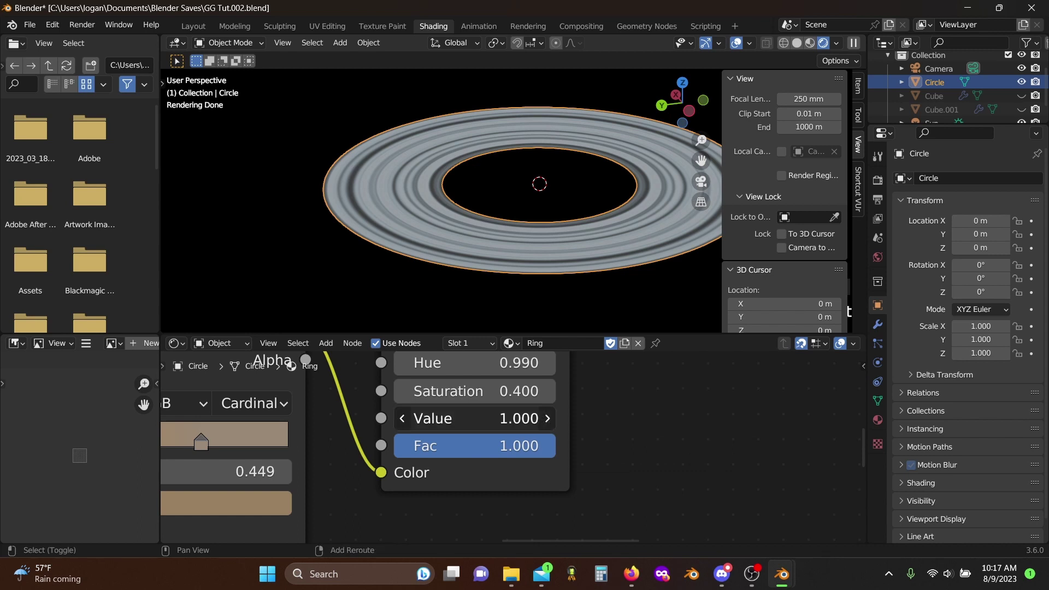
pyautogui.moveTo(475, 419); pyautogui.dragTo(481, 419)
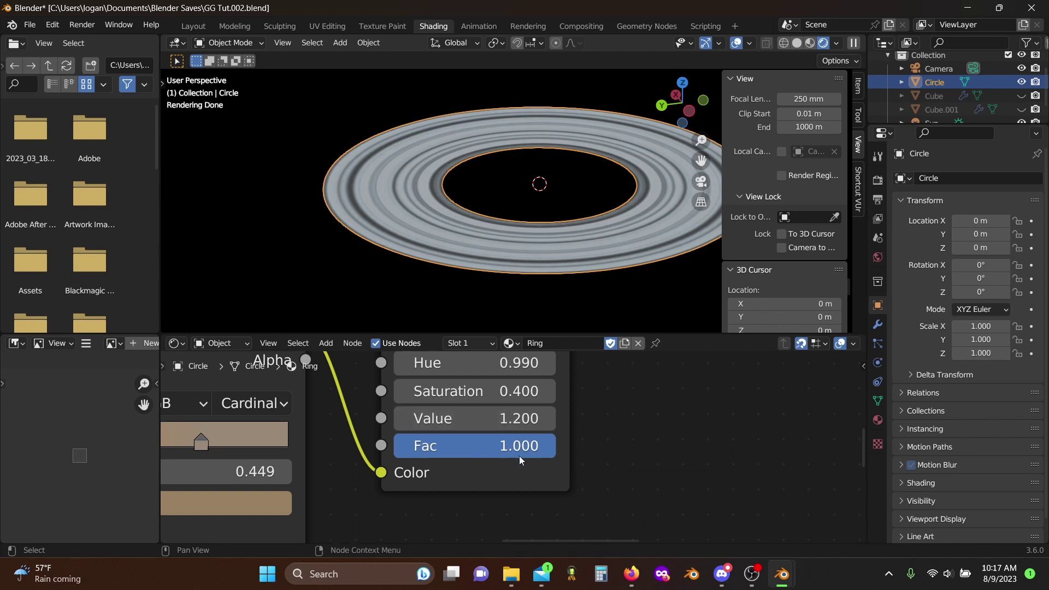
pyautogui.moveTo(476, 446); pyautogui.dragTo(328, 446)
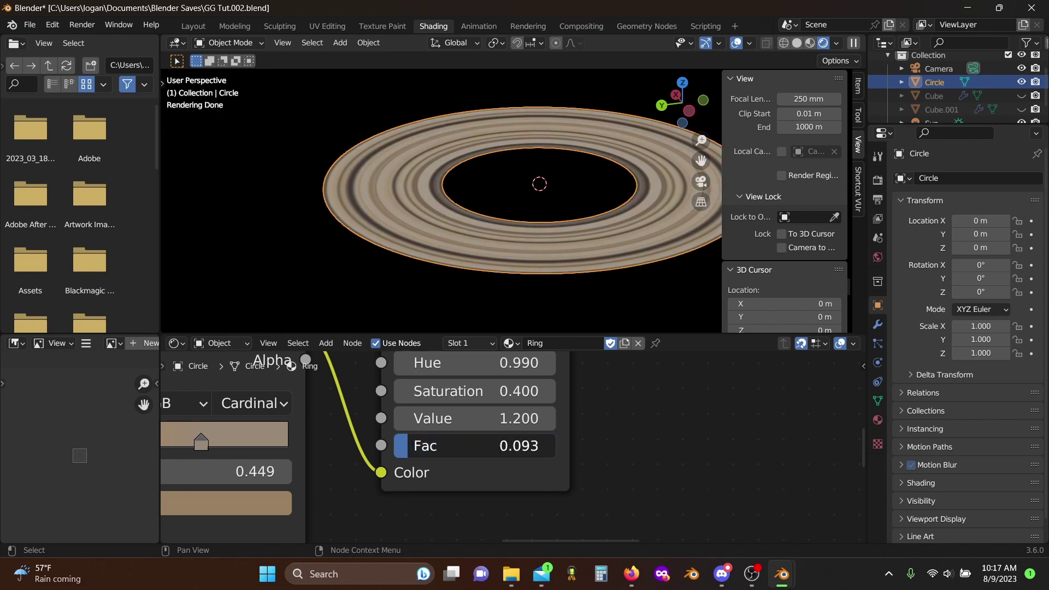
# - Insert a Mix Color node on the Hue/Saturation/Value node's output link and set its blending mode to Multiply
pyautogui.moveTo(560, 174); pyautogui.dragTo(522, 284, button='middle')
pyautogui.scroll(-4, 632, 445)
pyautogui.hotkey('shift', 'a')
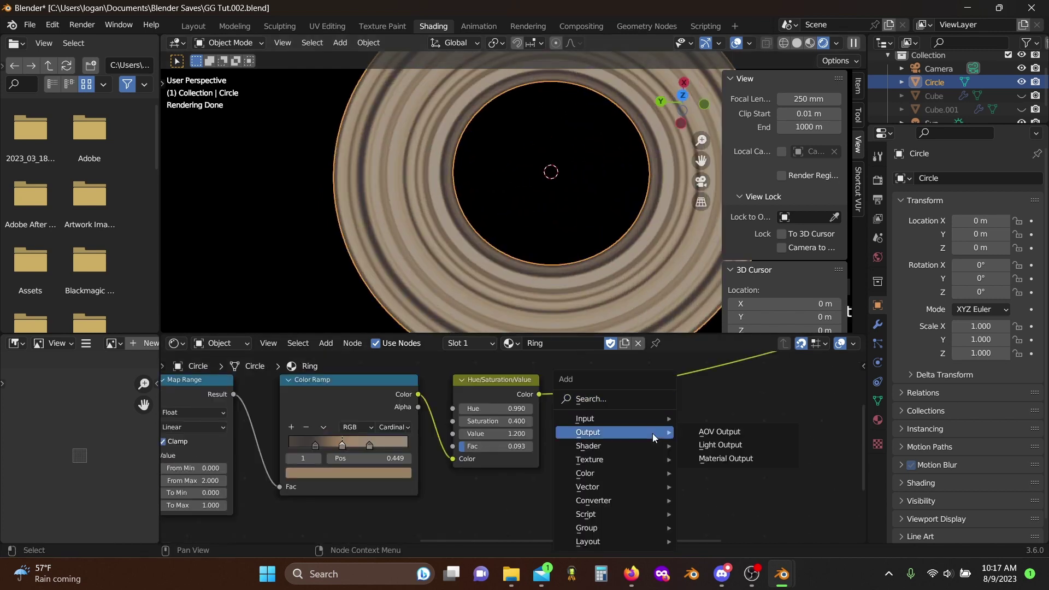
pyautogui.press('s')
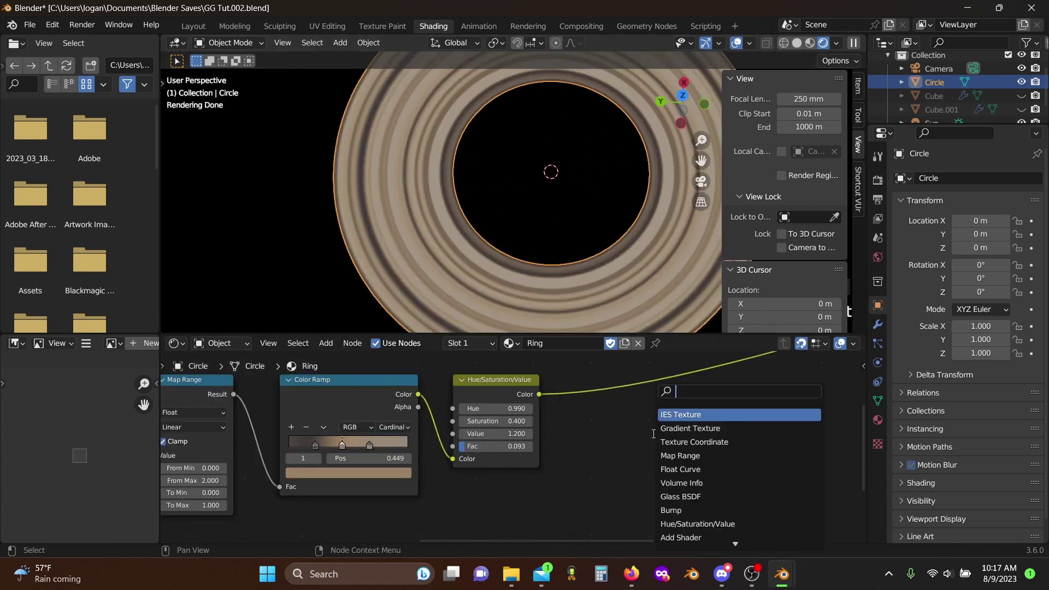
pyautogui.write('mi')
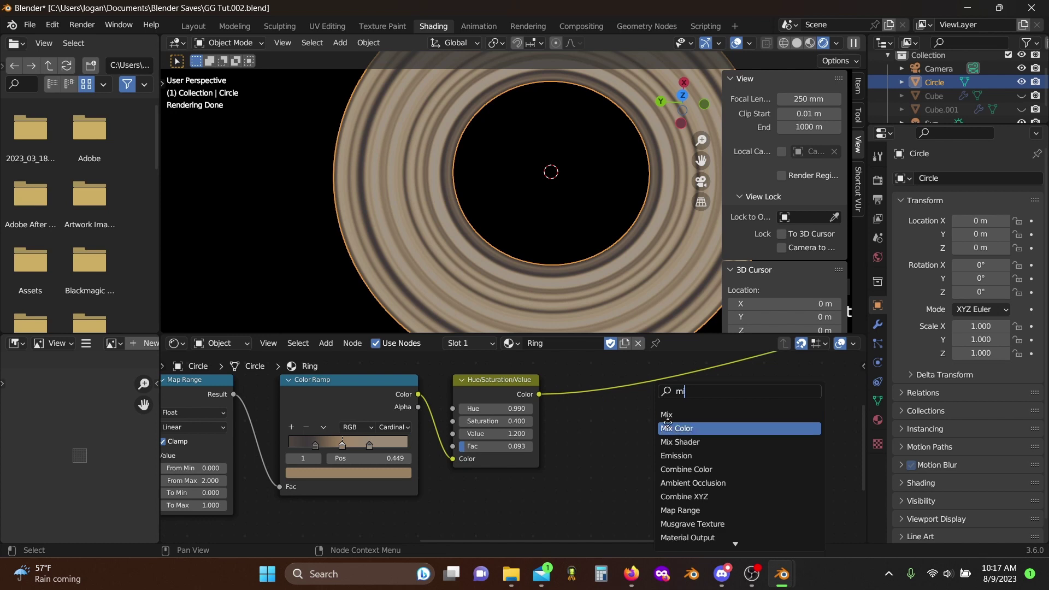
pyautogui.click(668, 428)
pyautogui.click(651, 389)
pyautogui.moveTo(651, 389); pyautogui.dragTo(665, 443)
pyautogui.click(667, 452)
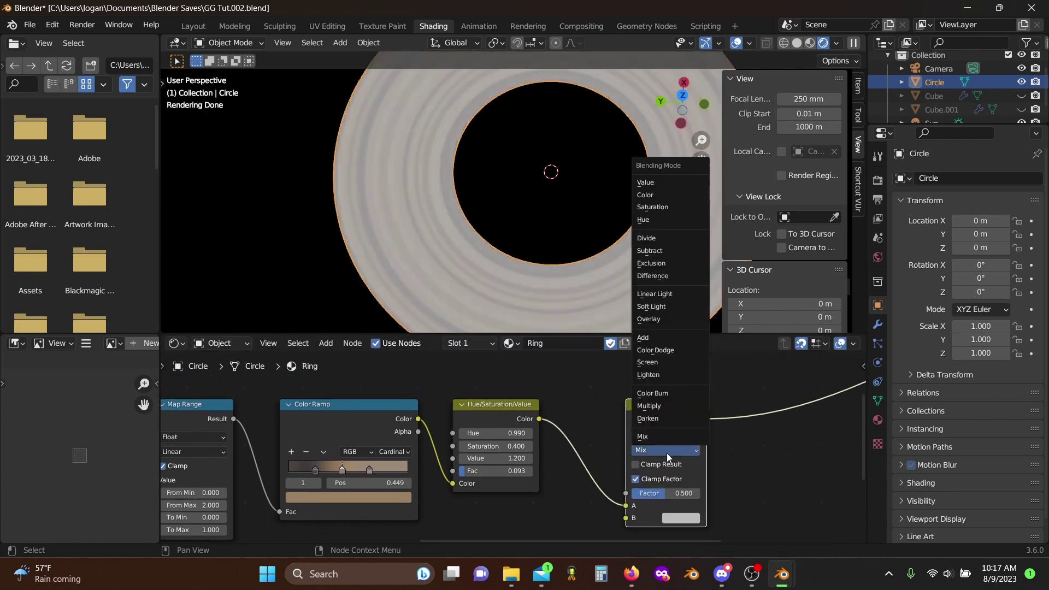
pyautogui.click(667, 426)
# - Duplicate the Map Range node beside the lower Musgrave Texture and connect the texture's Height to the copy's Value input
pyautogui.scroll(-8, 549, 463)
pyautogui.moveTo(516, 475); pyautogui.dragTo(516, 404, button='middle')
pyautogui.scroll(3, 350, 438)
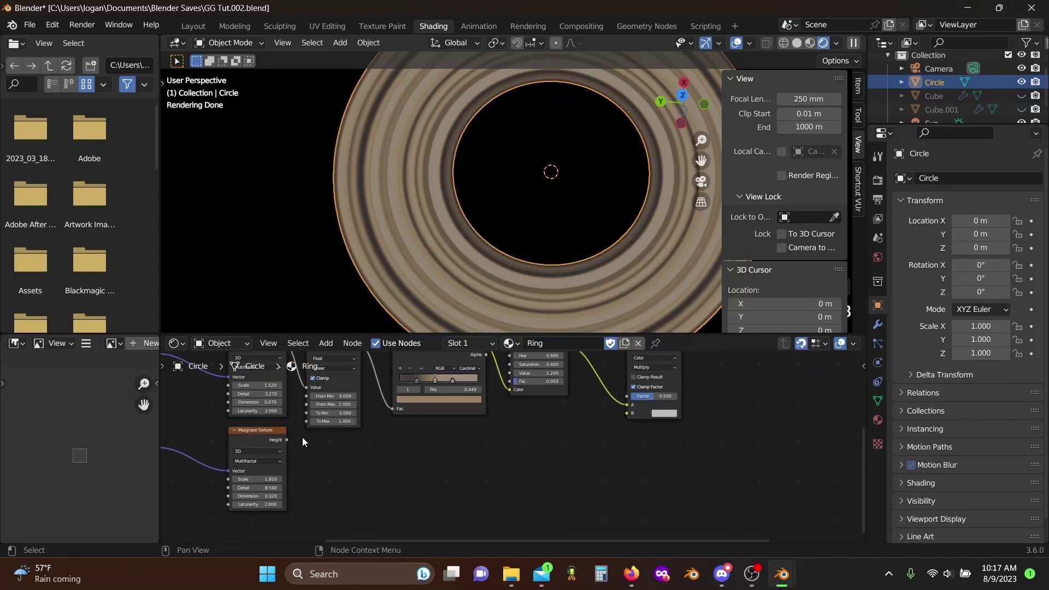
pyautogui.moveTo(258, 441); pyautogui.dragTo(258, 455)
pyautogui.scroll(-4, 367, 463)
pyautogui.moveTo(366, 463); pyautogui.dragTo(486, 477, button='middle')
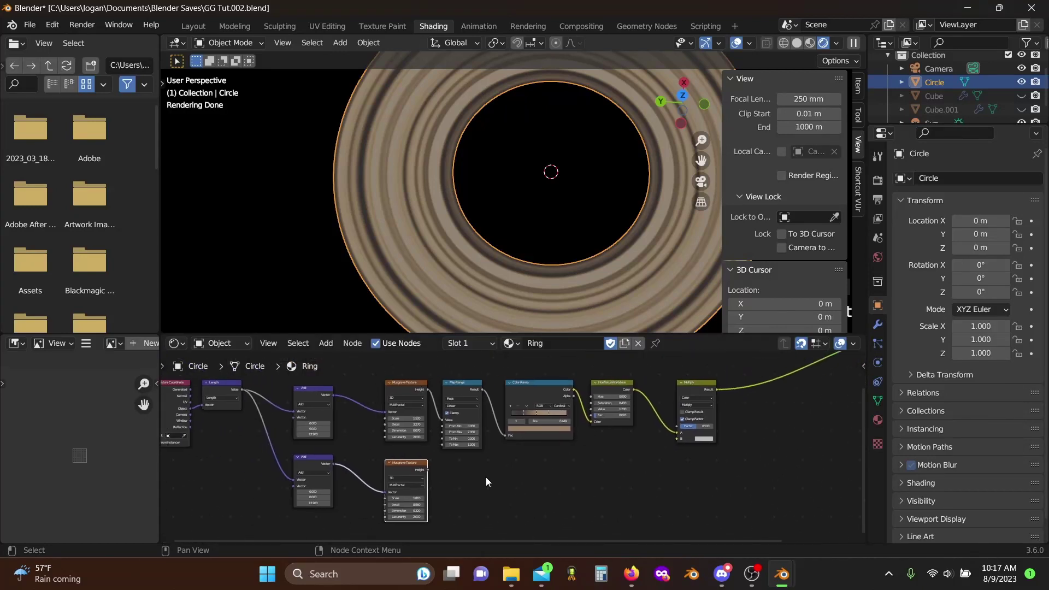
pyautogui.scroll(2, 487, 477)
pyautogui.click(449, 374)
pyautogui.hotkey('shift', 'd')
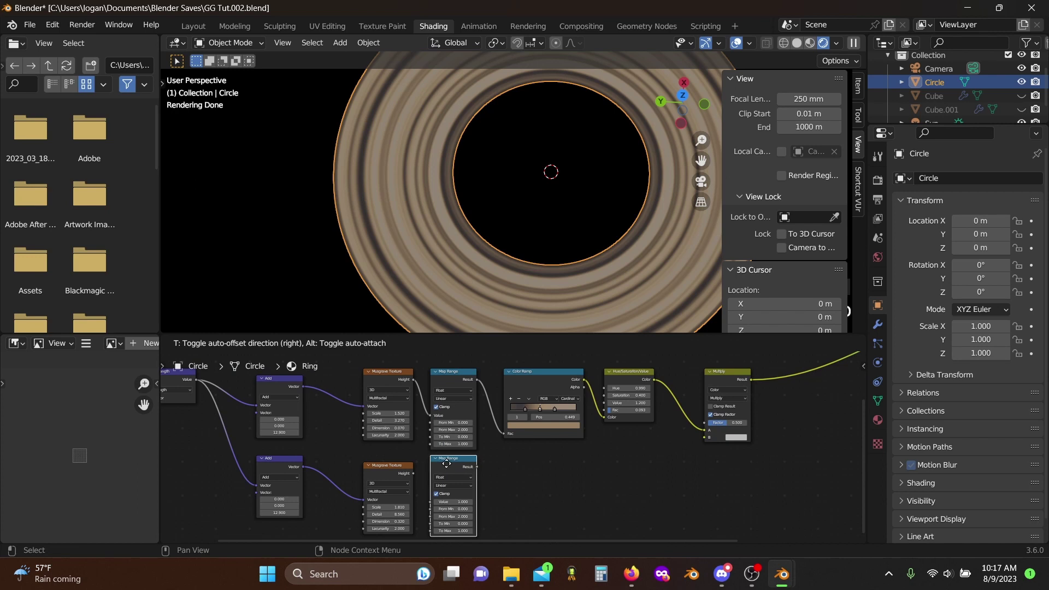
pyautogui.click(465, 441)
pyautogui.scroll(2, 470, 437)
pyautogui.moveTo(475, 432); pyautogui.dragTo(440, 492)
# - Add a Color Ramp fed by the lower Map Range's Result and connect its Color to the Multiply node's B input
pyautogui.hotkey('shift', 'a')
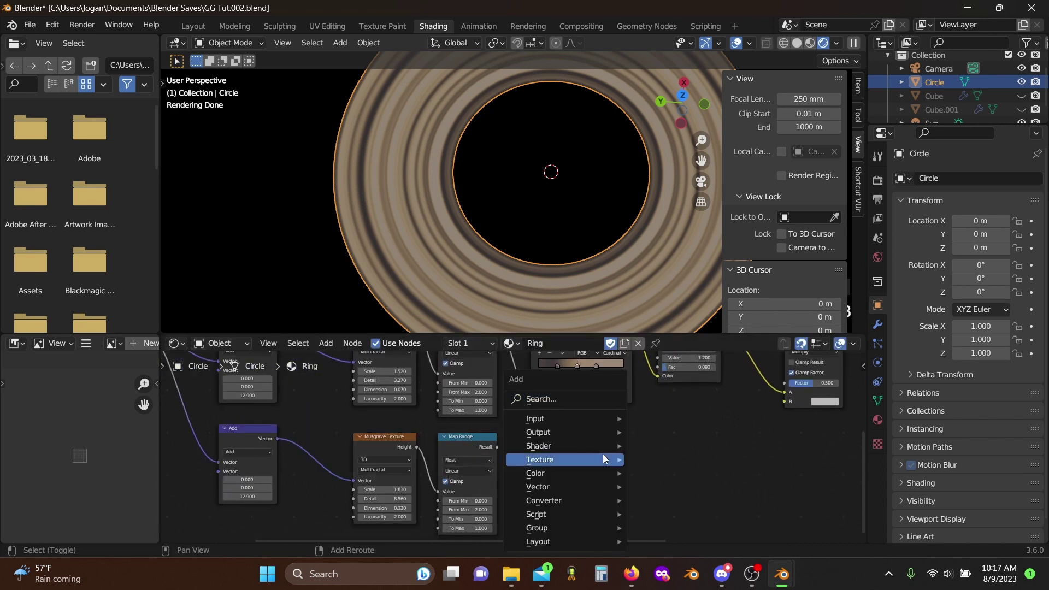
pyautogui.write('colo')
pyautogui.click(631, 429)
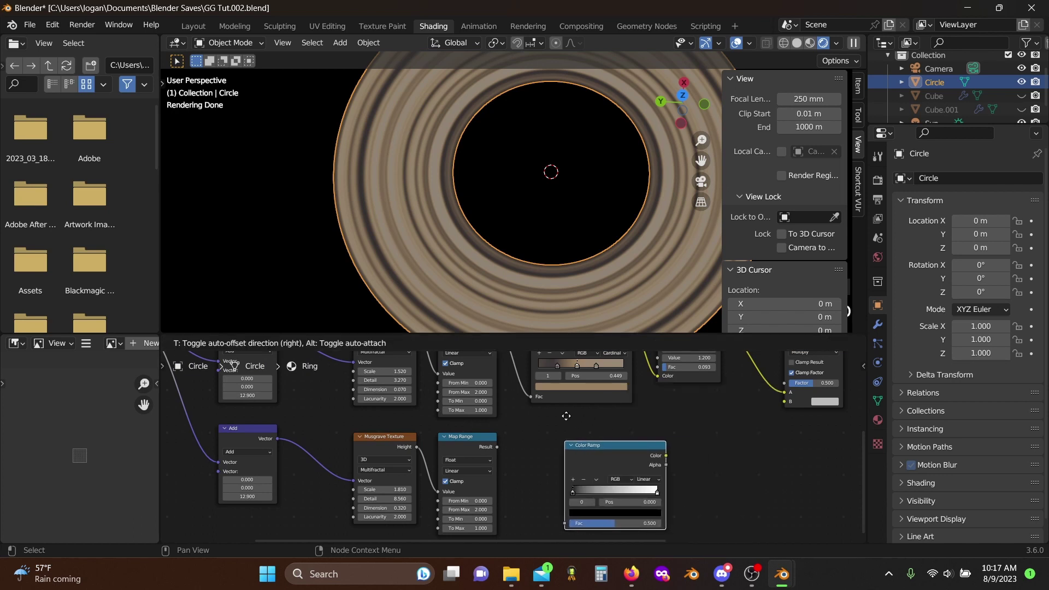
pyautogui.click(539, 409)
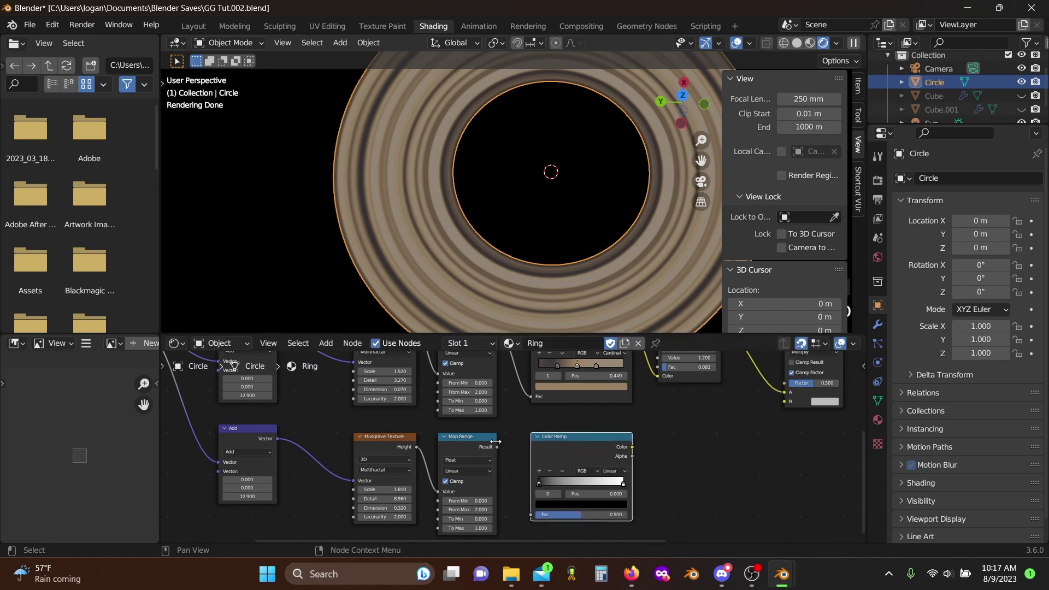
pyautogui.moveTo(497, 447); pyautogui.dragTo(498, 453)
pyautogui.moveTo(539, 513); pyautogui.dragTo(539, 513)
pyautogui.moveTo(655, 454); pyautogui.dragTo(428, 474, button='middle')
pyautogui.moveTo(429, 473); pyautogui.dragTo(615, 422)
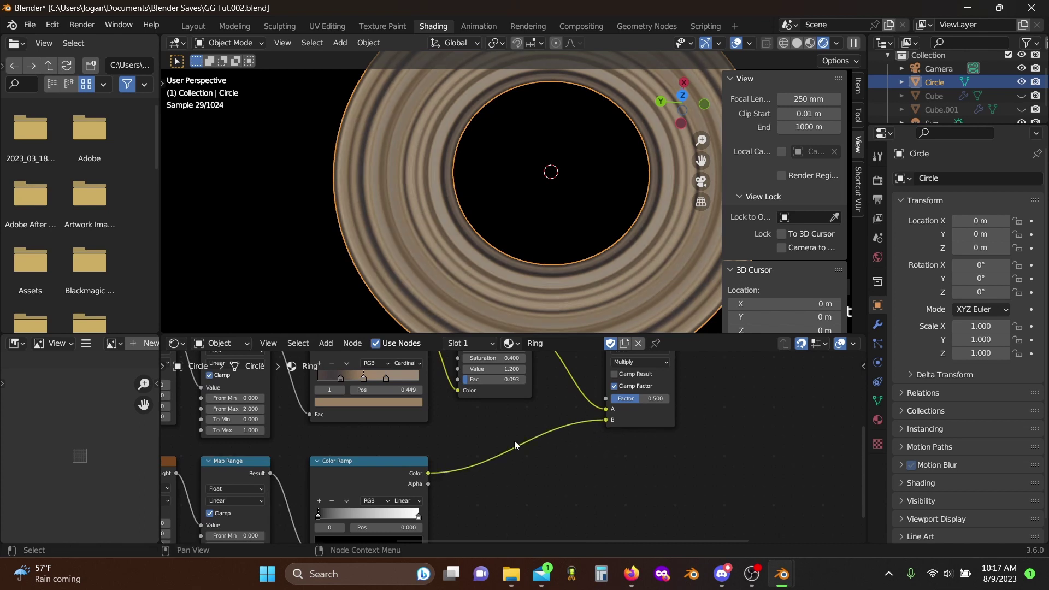
# - Set the lower Color Ramp's interpolation to Ease and lighten its black stop to dark grey
pyautogui.moveTo(415, 487); pyautogui.dragTo(577, 417, button='middle')
pyautogui.scroll(4, 576, 417)
pyautogui.click(610, 418)
pyautogui.click(620, 386)
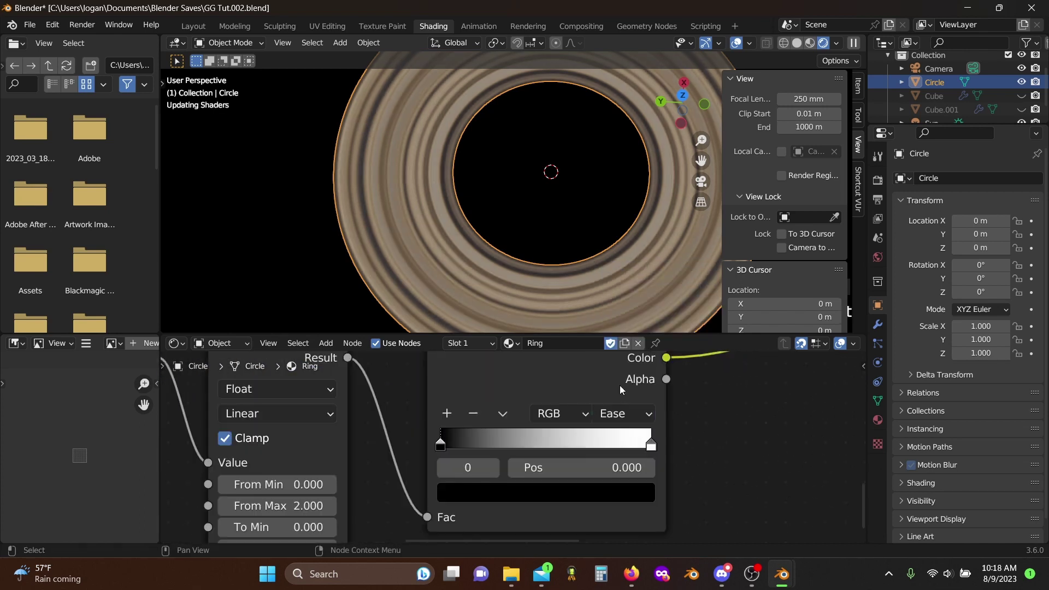
pyautogui.scroll(1, 486, 455)
pyautogui.click(487, 500)
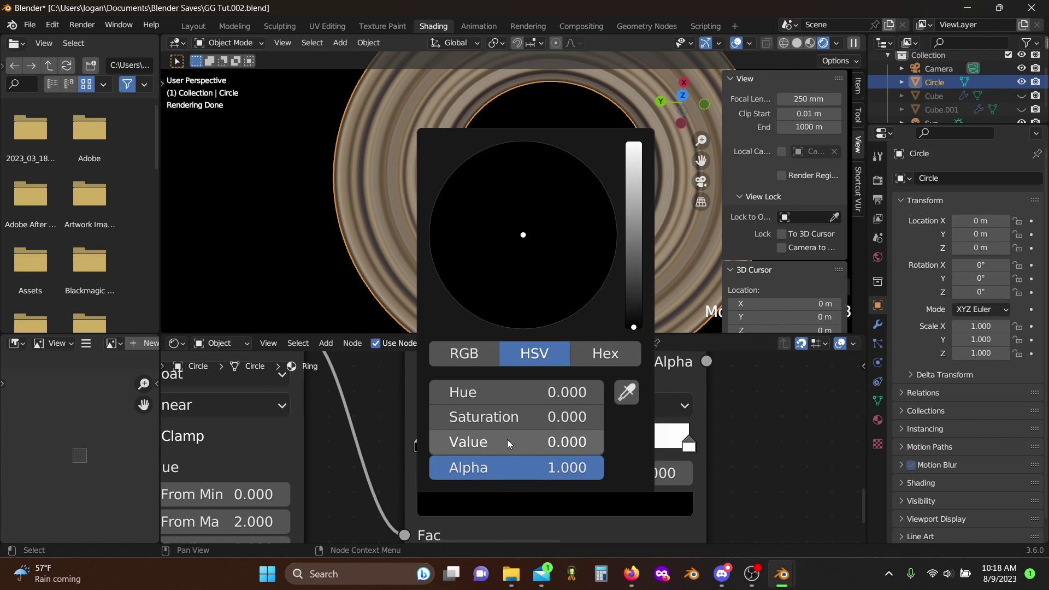
pyautogui.moveTo(487, 443); pyautogui.dragTo(495, 443)
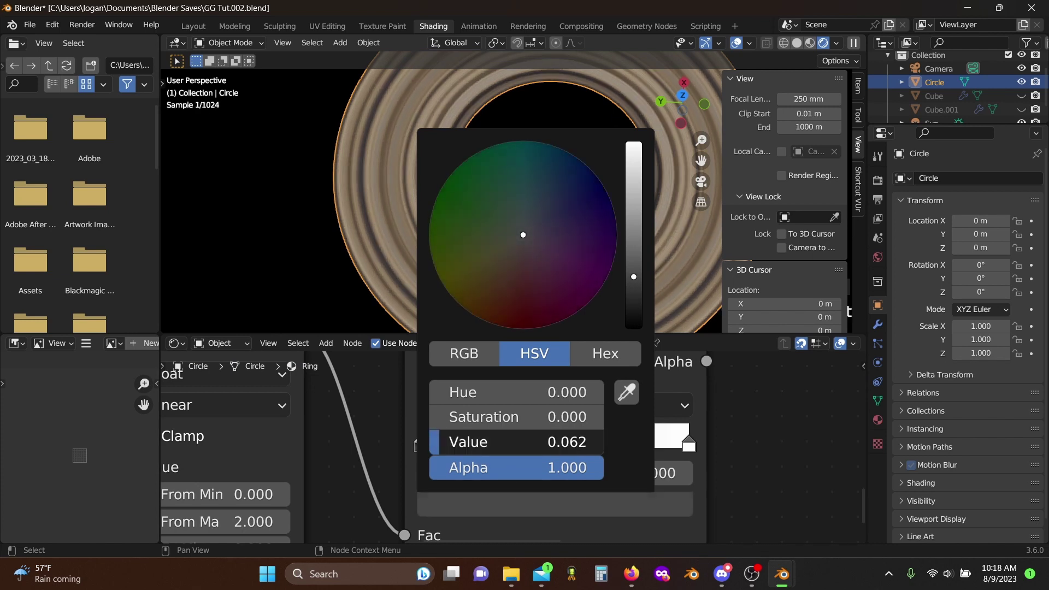
# - Tone the lower Color Ramp's white stop down to light grey and move the stops to positions 0.305 and 0.647
pyautogui.click(688, 441)
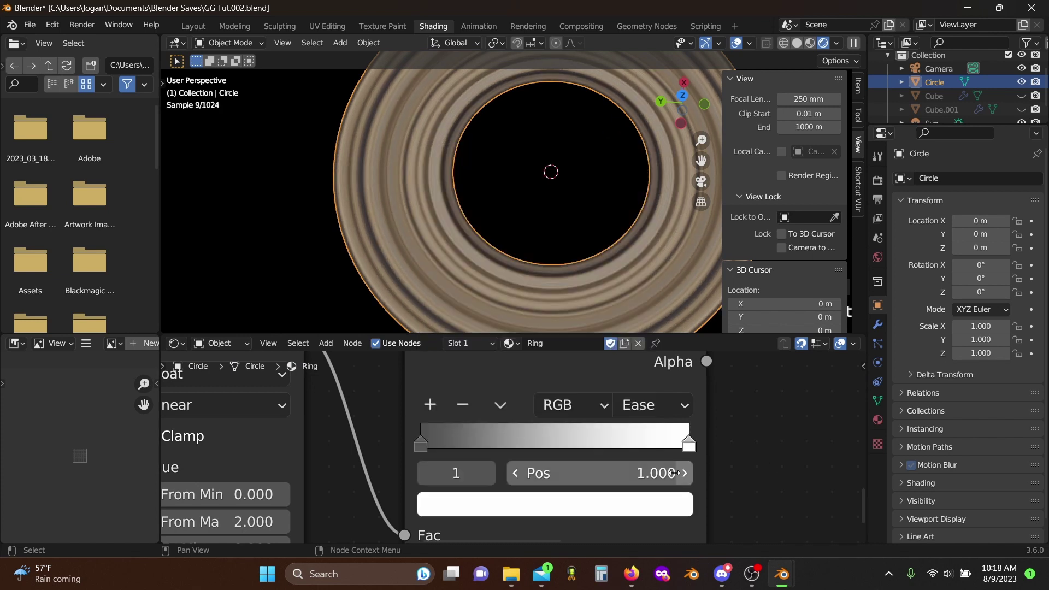
pyautogui.click(649, 514)
pyautogui.moveTo(583, 442); pyautogui.dragTo(542, 442)
pyautogui.moveTo(441, 437); pyautogui.dragTo(513, 444)
pyautogui.moveTo(674, 440); pyautogui.dragTo(581, 444)
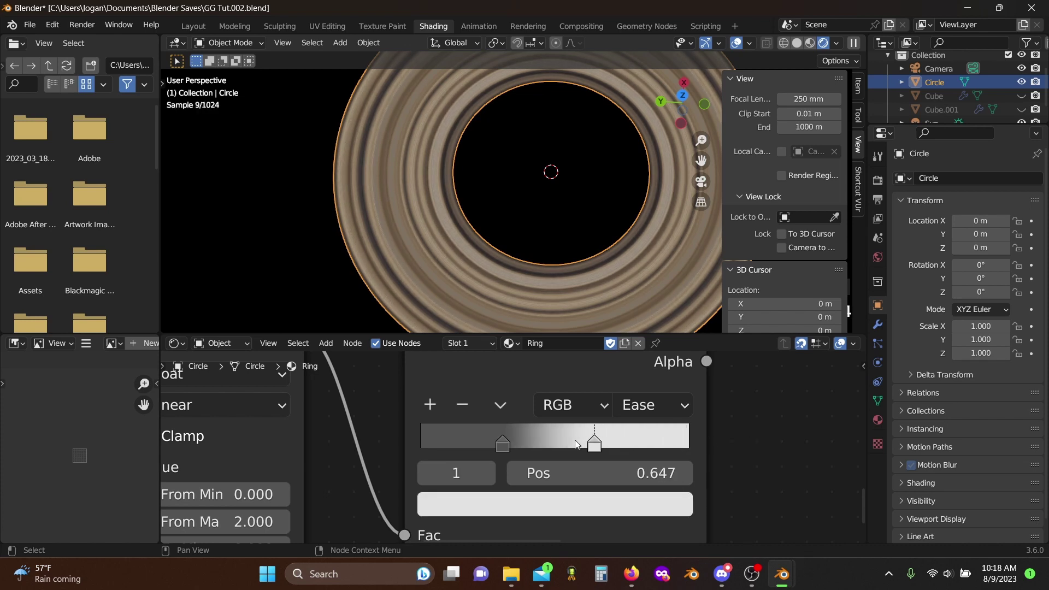
# - Inspect the ring's bands up close and set the lower Add node's third vector value to about 13.5
pyautogui.scroll(-5, 536, 250)
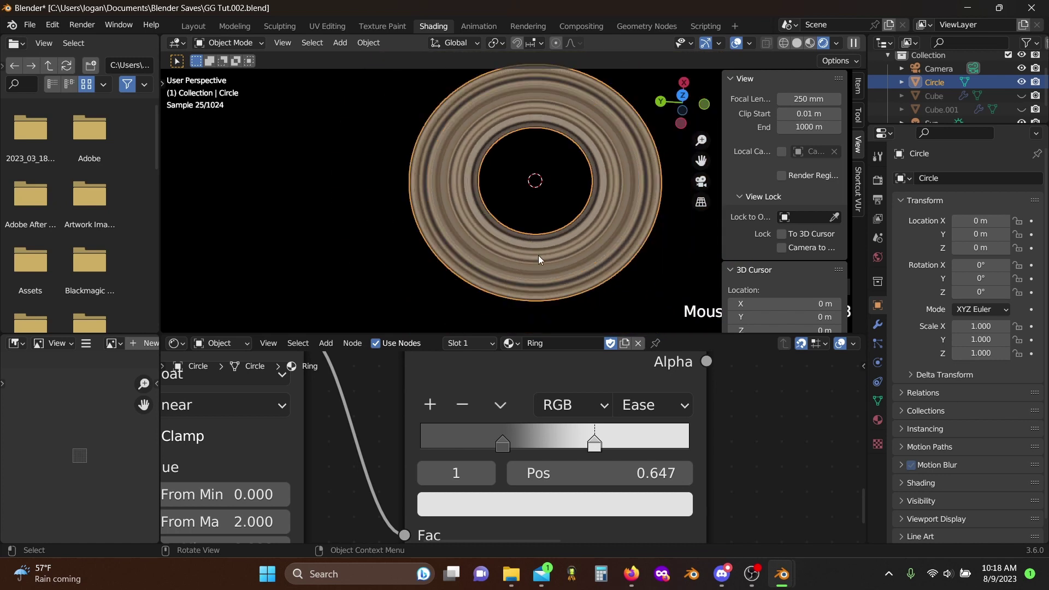
pyautogui.moveTo(539, 255); pyautogui.dragTo(438, 202, button='middle')
pyautogui.scroll(4, 437, 203)
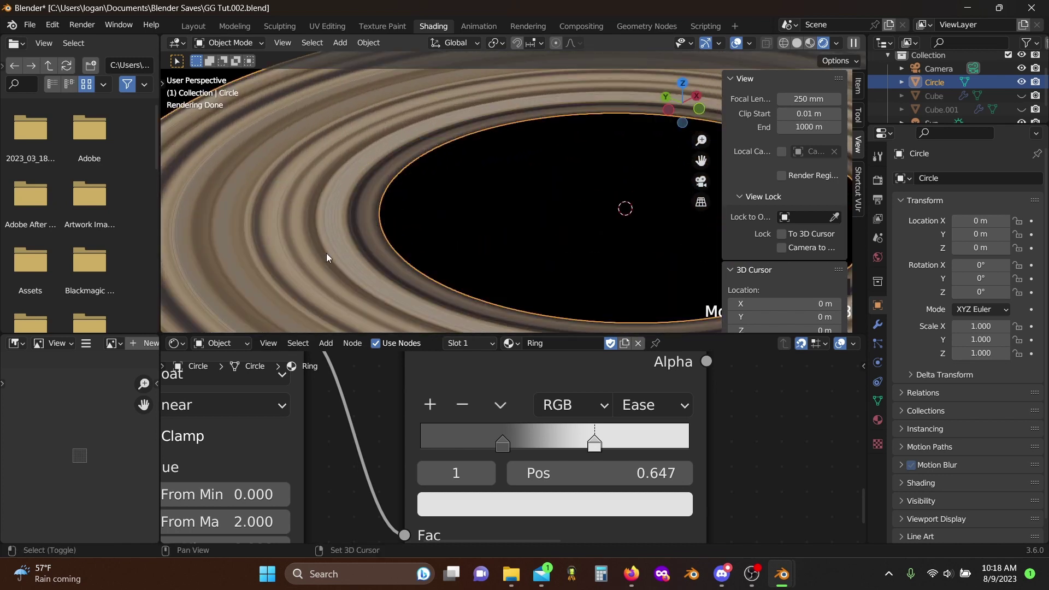
pyautogui.scroll(3, 481, 253)
pyautogui.scroll(3, 601, 255)
pyautogui.scroll(-3, 709, 465)
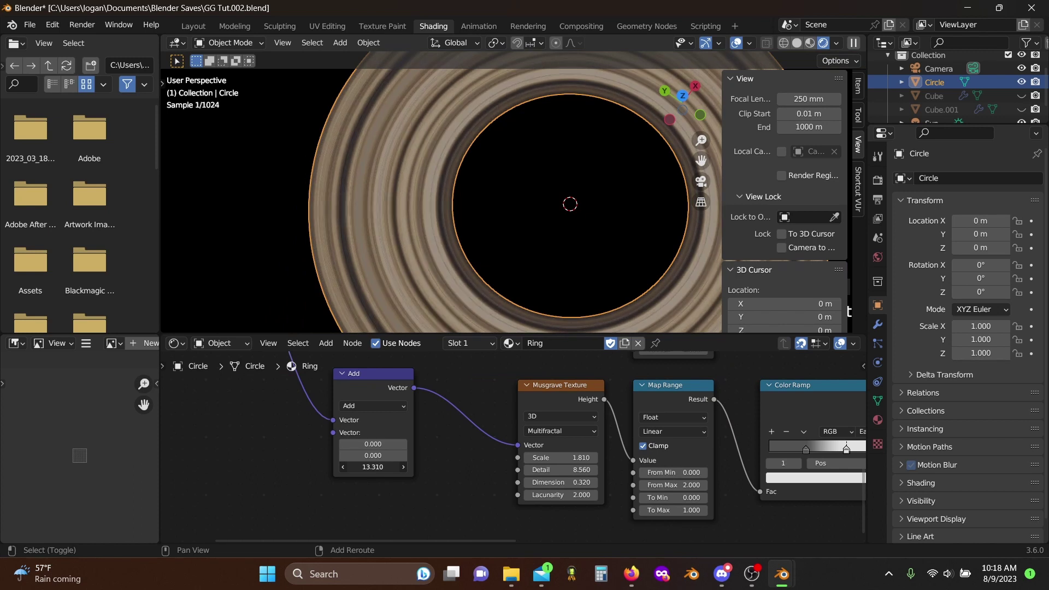
pyautogui.keyDown('shift'); pyautogui.moveTo(372, 468); pyautogui.dragTo(430, 467); pyautogui.keyUp('shift')
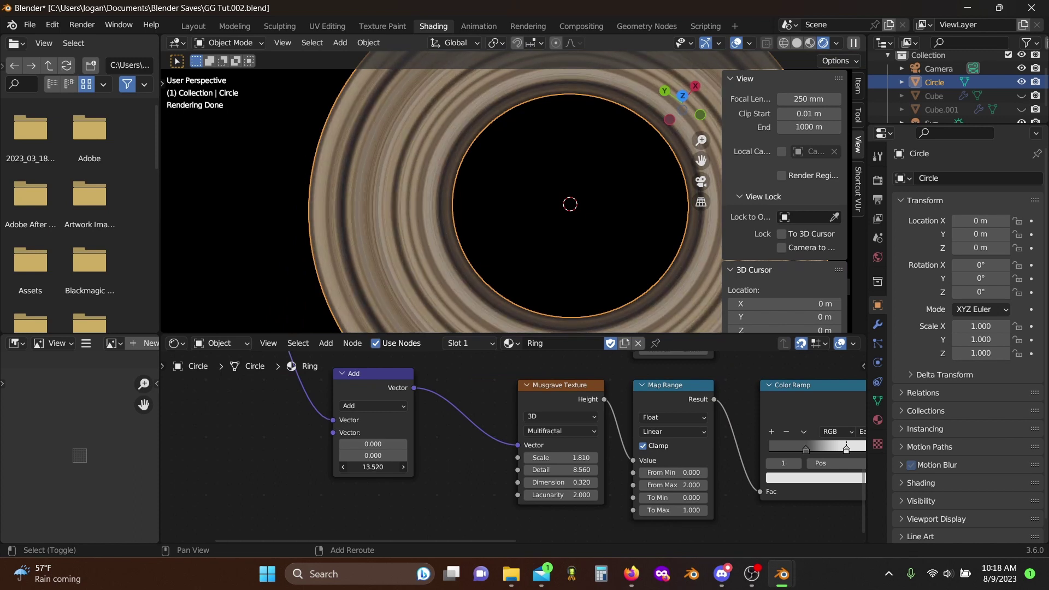
# - Set the colour Value of the lower Color Ramp's dark stop to about 0.087
pyautogui.scroll(-10, 430, 471)
pyautogui.scroll(-9, 668, 444)
pyautogui.moveTo(645, 443); pyautogui.dragTo(491, 471, button='middle')
pyautogui.scroll(5, 491, 470)
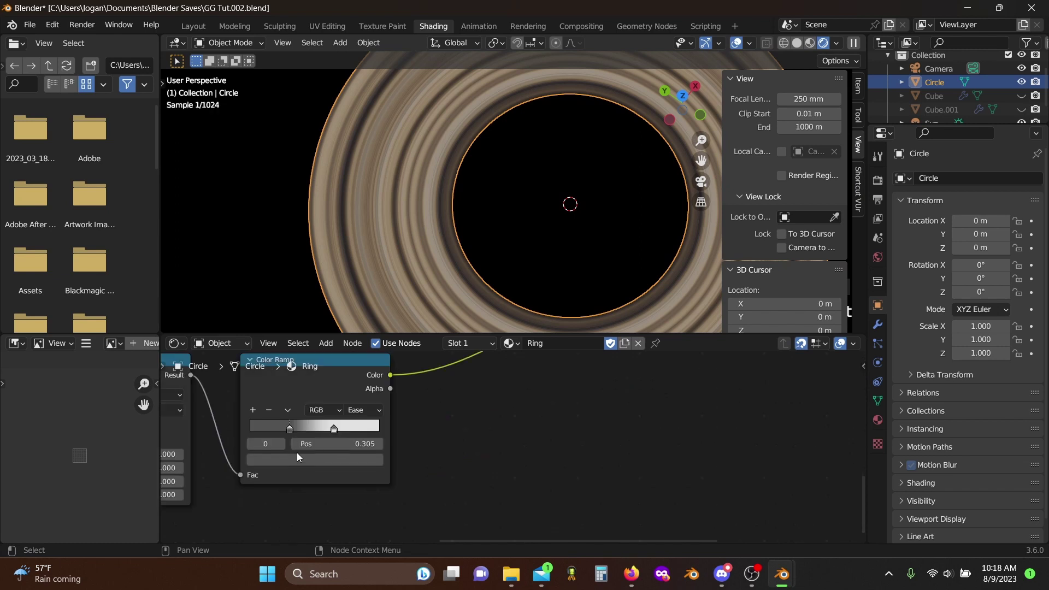
pyautogui.click(297, 460)
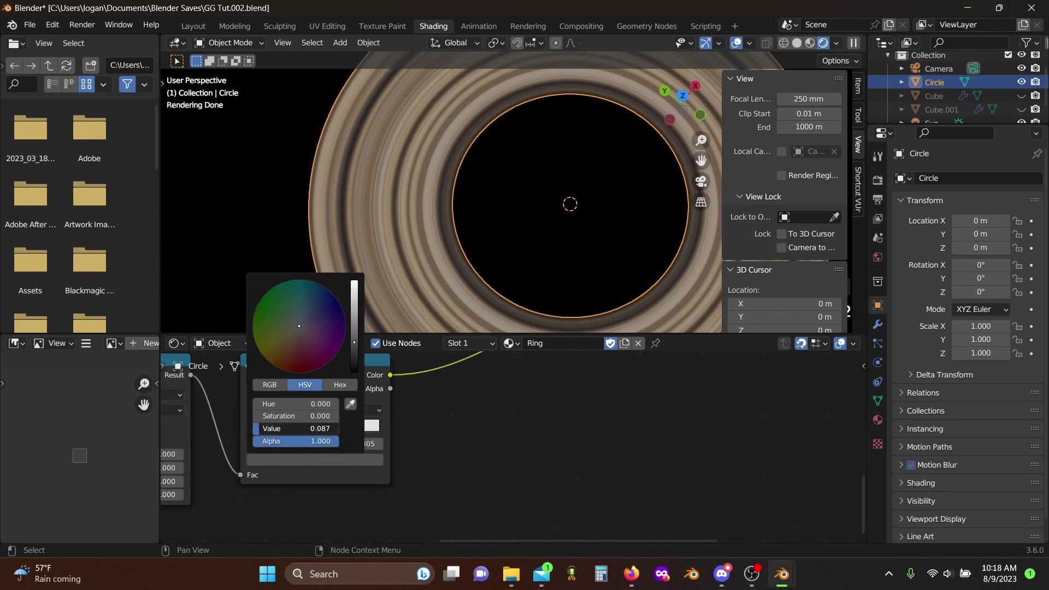
pyautogui.moveTo(261, 429); pyautogui.dragTo(263, 429)
# - Set the Multiply node's Factor to 1.000 and check the banding on the ring from a low angle
pyautogui.scroll(-15, 486, 447)
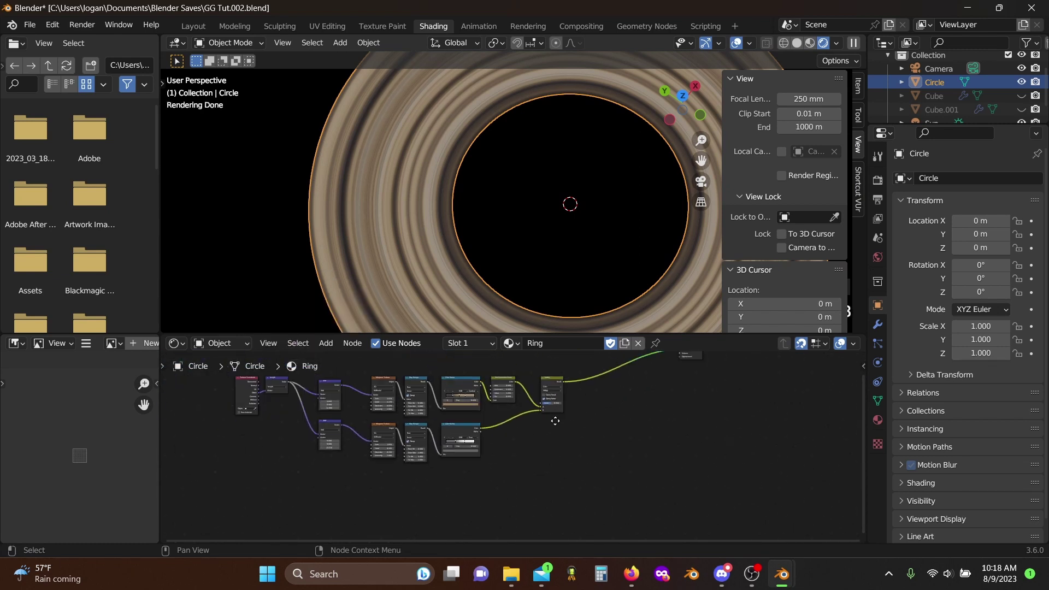
pyautogui.scroll(6, 538, 455)
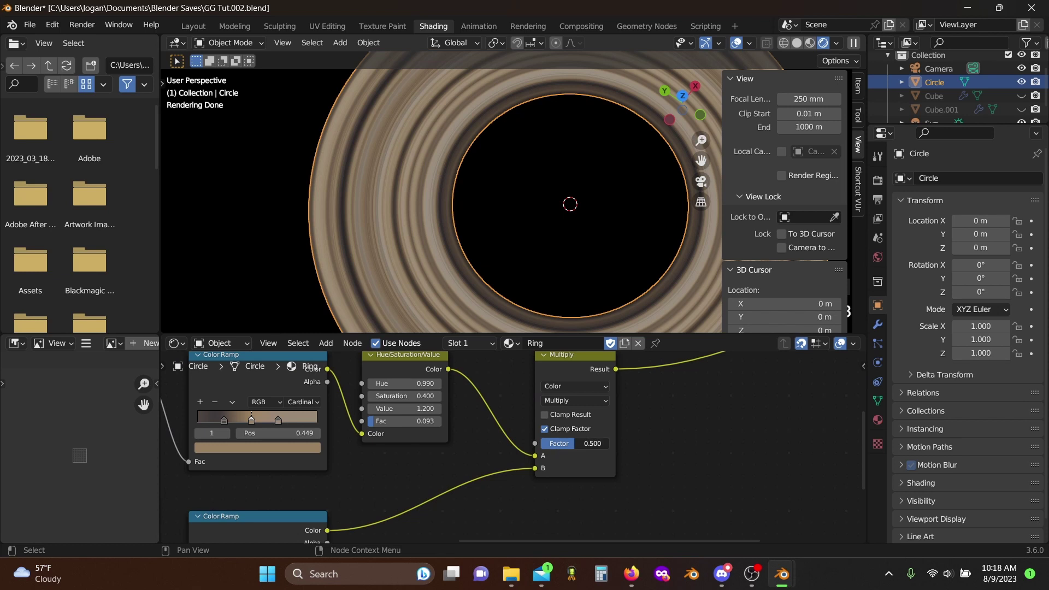
pyautogui.moveTo(574, 444); pyautogui.dragTo(609, 444)
pyautogui.moveTo(492, 246); pyautogui.dragTo(458, 201, button='middle')
pyautogui.scroll(3, 460, 203)
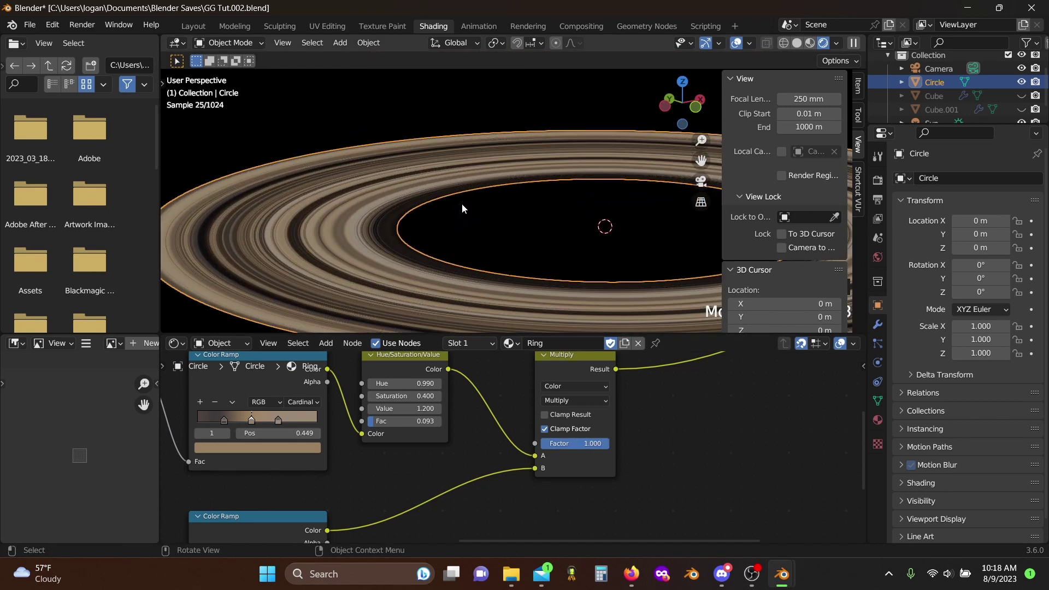
# - Move all nodes except the Material Output further away from it to make room for shader nodes
pyautogui.press('Home')
pyautogui.moveTo(257, 399); pyautogui.dragTo(601, 496)
pyautogui.press('g')
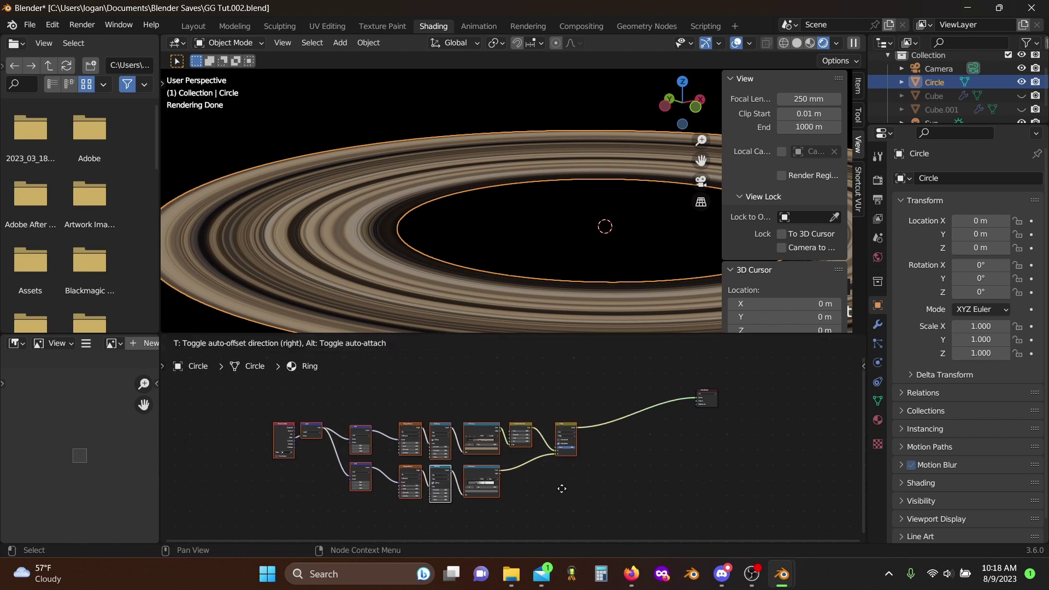
pyautogui.click(499, 488)
# - Insert a Diffuse BSDF node on the link between the Multiply node and the Material Output
pyautogui.scroll(7, 516, 446)
pyautogui.click(562, 462)
pyautogui.scroll(2, 563, 462)
pyautogui.hotkey('shift', 'a')
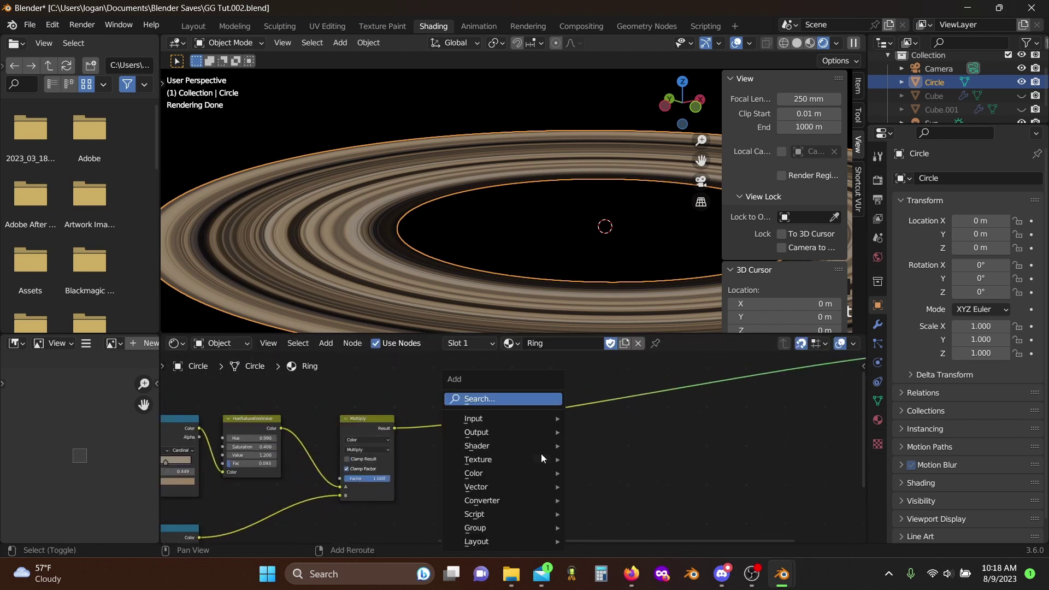
pyautogui.write('diff')
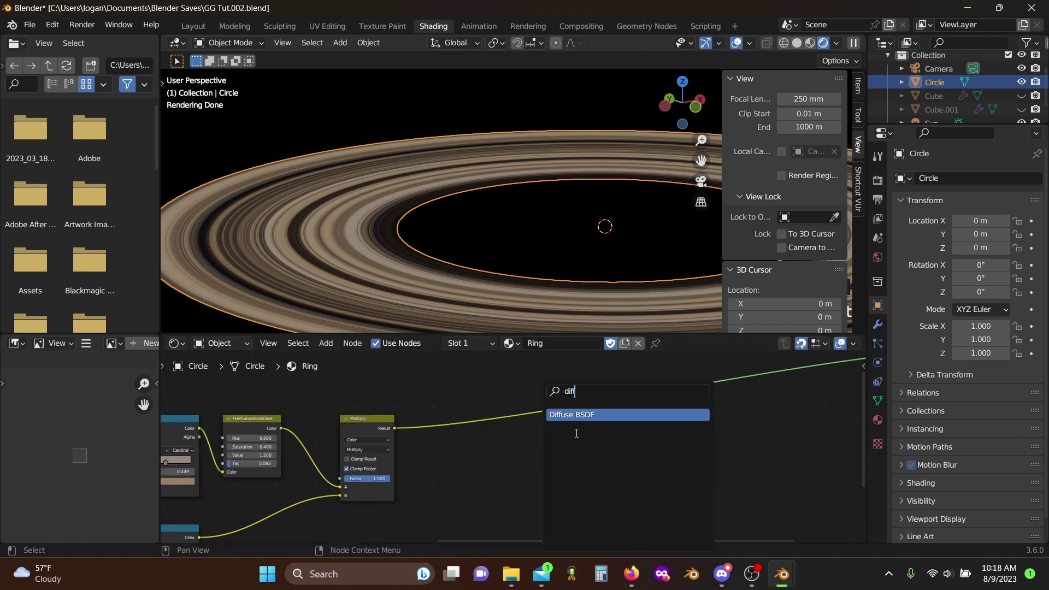
pyautogui.press('Return')
pyautogui.click(489, 376)
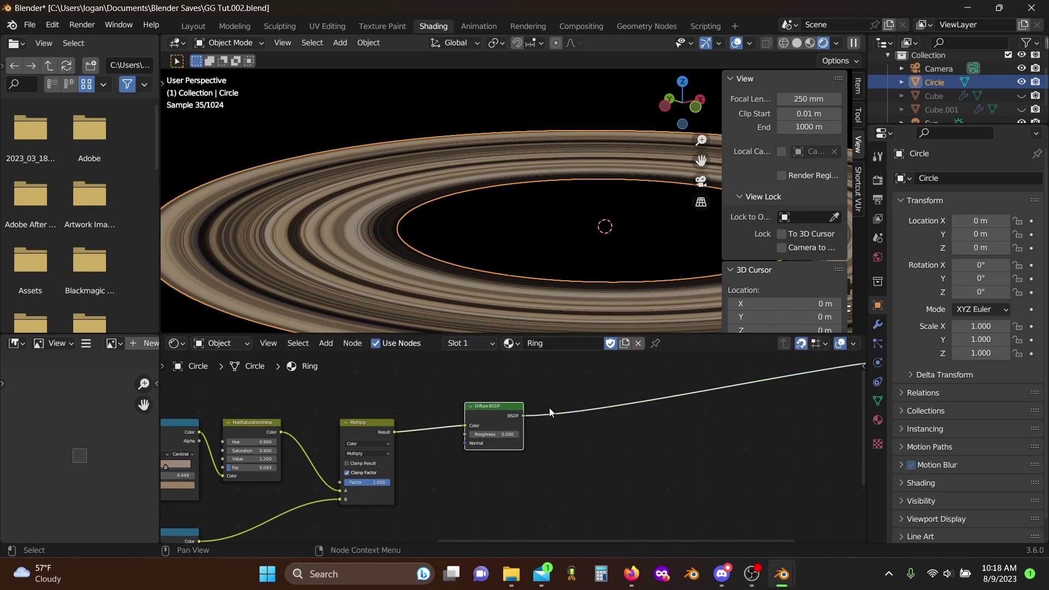
# - Insert an Add Shader node on the link between the Diffuse BSDF and the Material Output
pyautogui.hotkey('shift', 'a')
pyautogui.write('add')
pyautogui.press('Return')
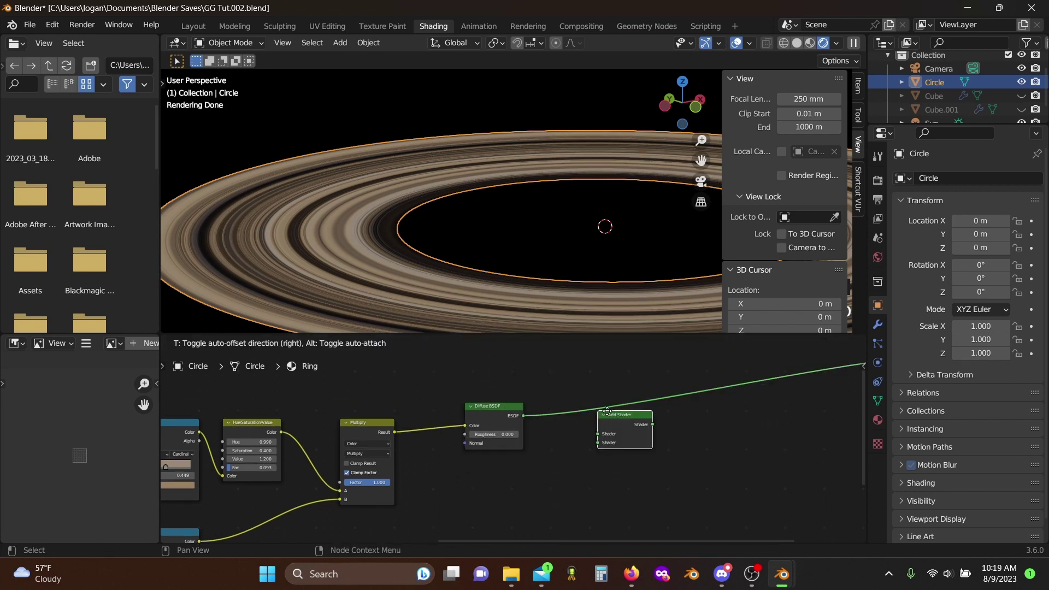
pyautogui.click(602, 409)
# - Add a Glossy BSDF node directly above the Diffuse BSDF
pyautogui.moveTo(602, 409); pyautogui.dragTo(569, 431, button='middle')
pyautogui.scroll(2, 568, 432)
pyautogui.hotkey('shift', 'a')
pyautogui.write('glo')
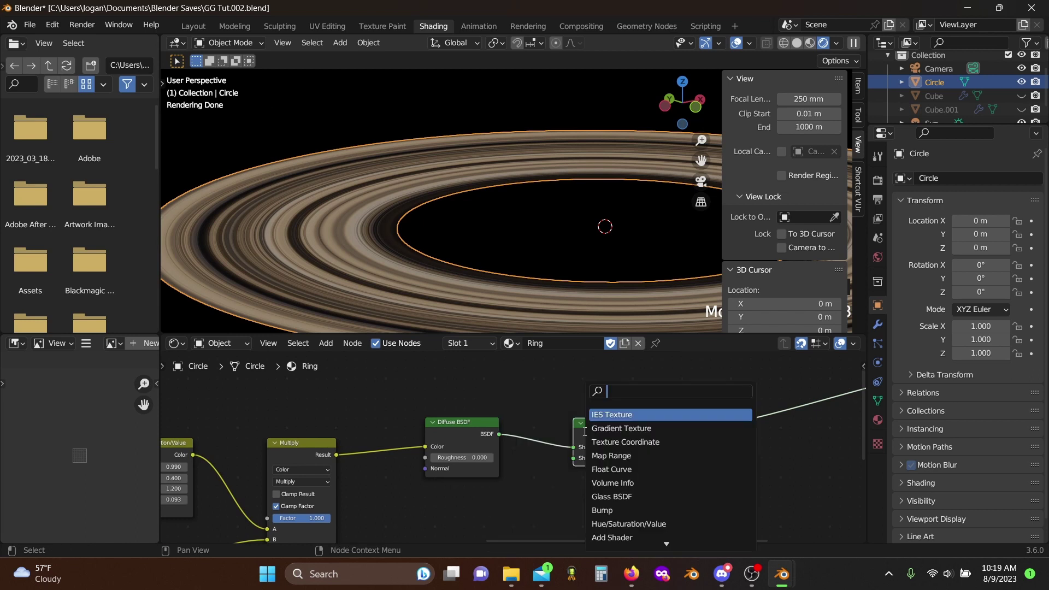
pyautogui.write('s')
pyautogui.press('Return')
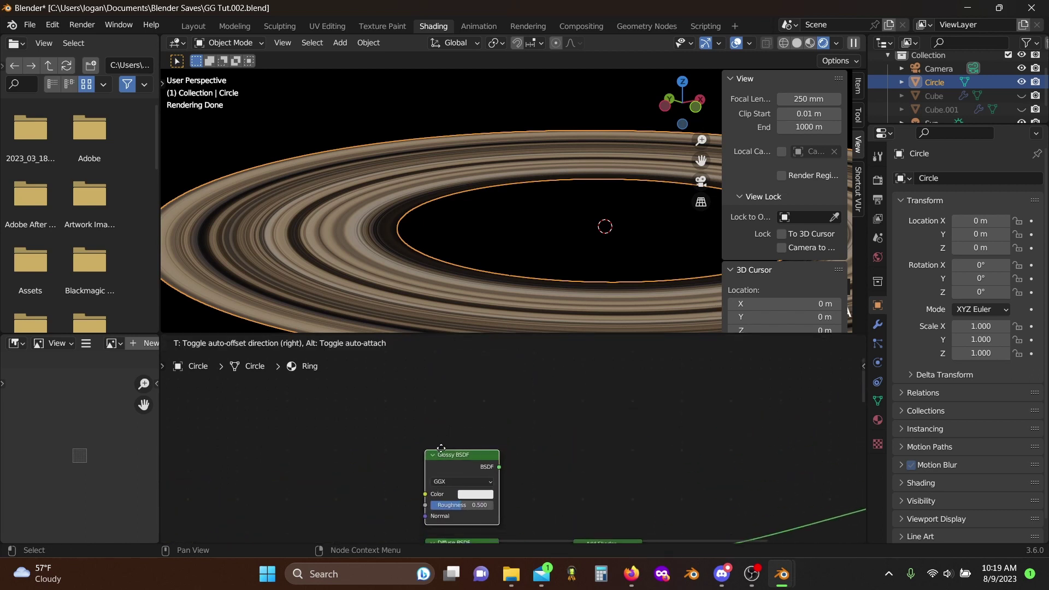
pyautogui.click(439, 459)
# - Link the Multiply Result to the Glossy BSDF's Color, set its Roughness to 0.654, and feed it into the Add Shader's free input
pyautogui.moveTo(368, 523); pyautogui.dragTo(412, 447, button='middle')
pyautogui.moveTo(381, 499); pyautogui.dragTo(471, 430)
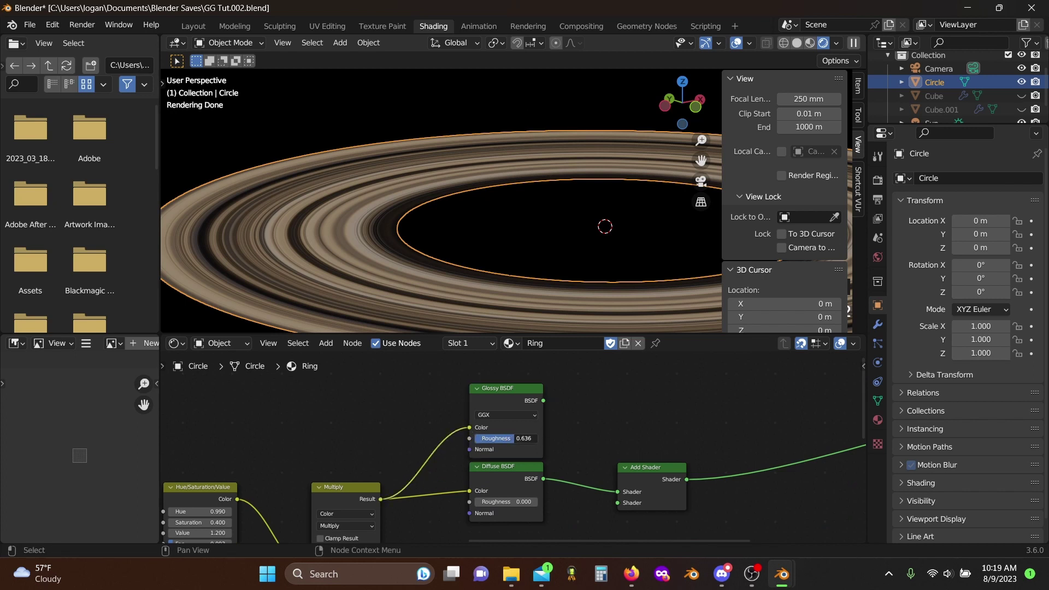
pyautogui.moveTo(542, 405); pyautogui.dragTo(617, 502)
pyautogui.scroll(-1, 583, 481)
pyautogui.scroll(-2, 537, 440)
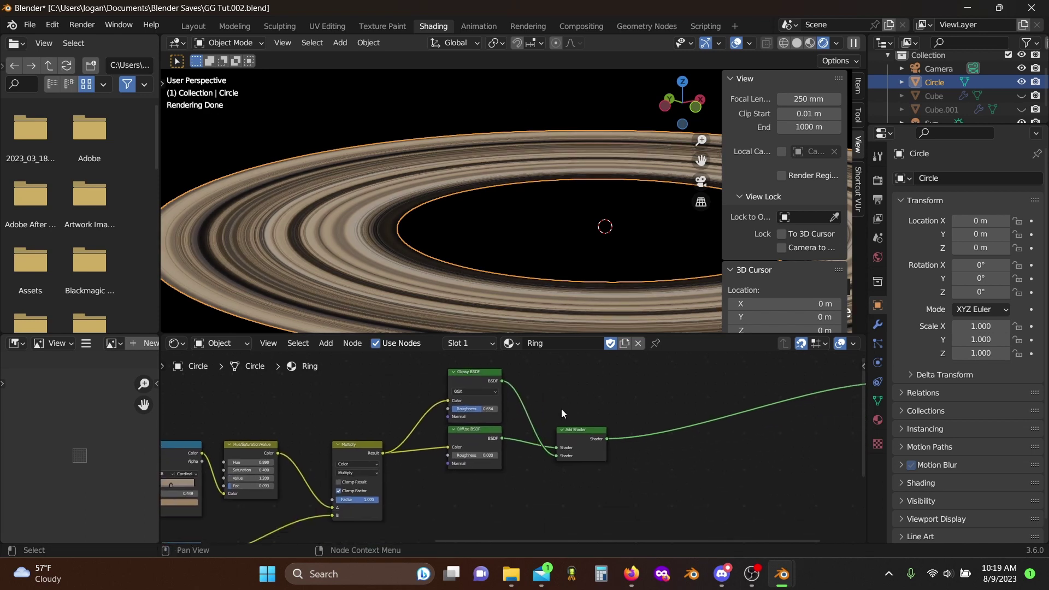
# - Add a Translucent BSDF below the Diffuse BSDF and link the Multiply Result to its Color
pyautogui.hotkey('shift', 'a')
pyautogui.write('tr')
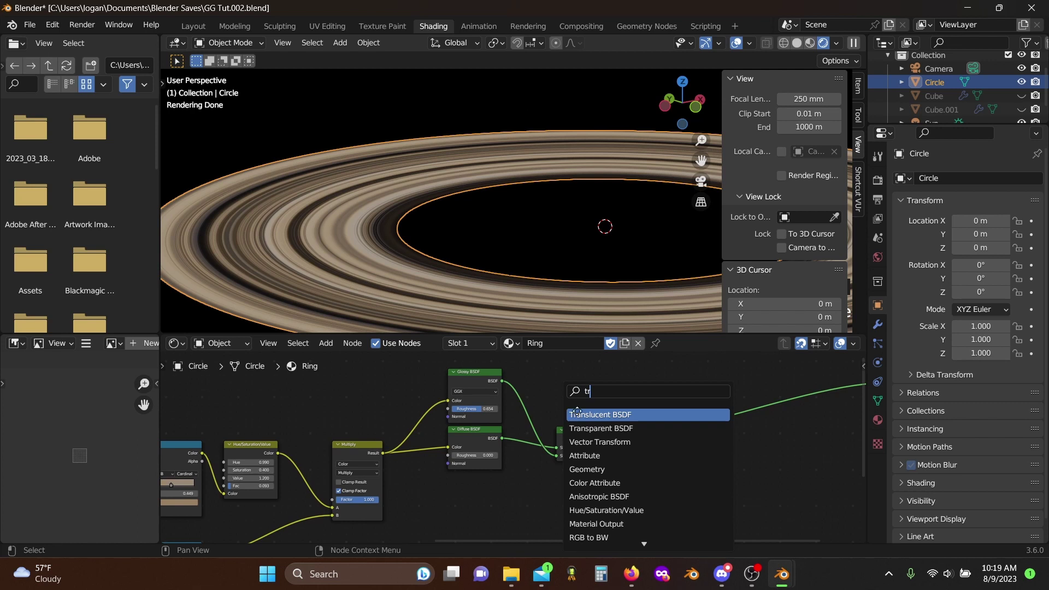
pyautogui.click(578, 413)
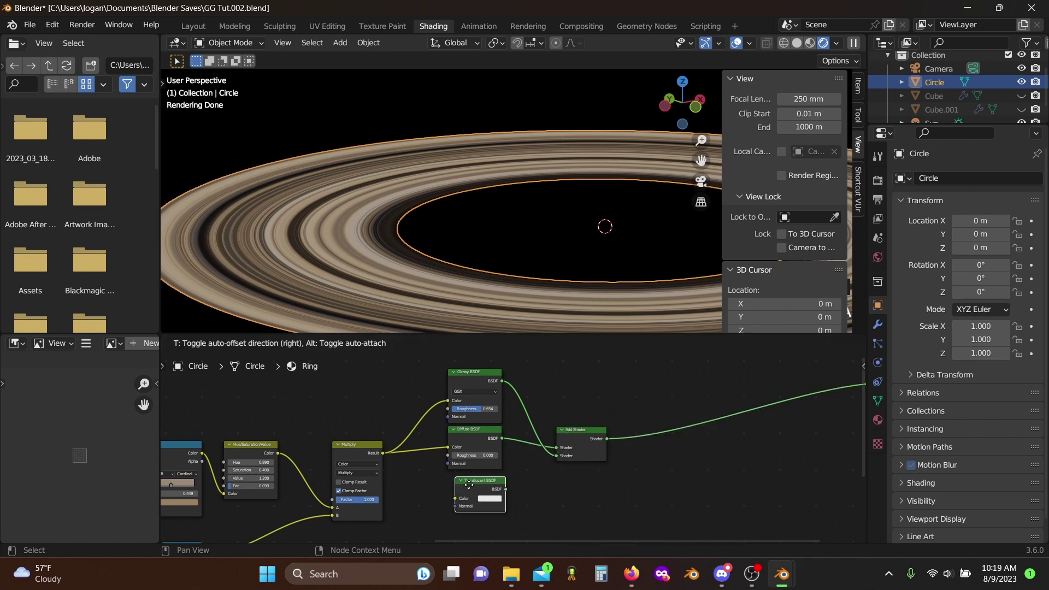
pyautogui.click(467, 485)
pyautogui.scroll(2, 428, 476)
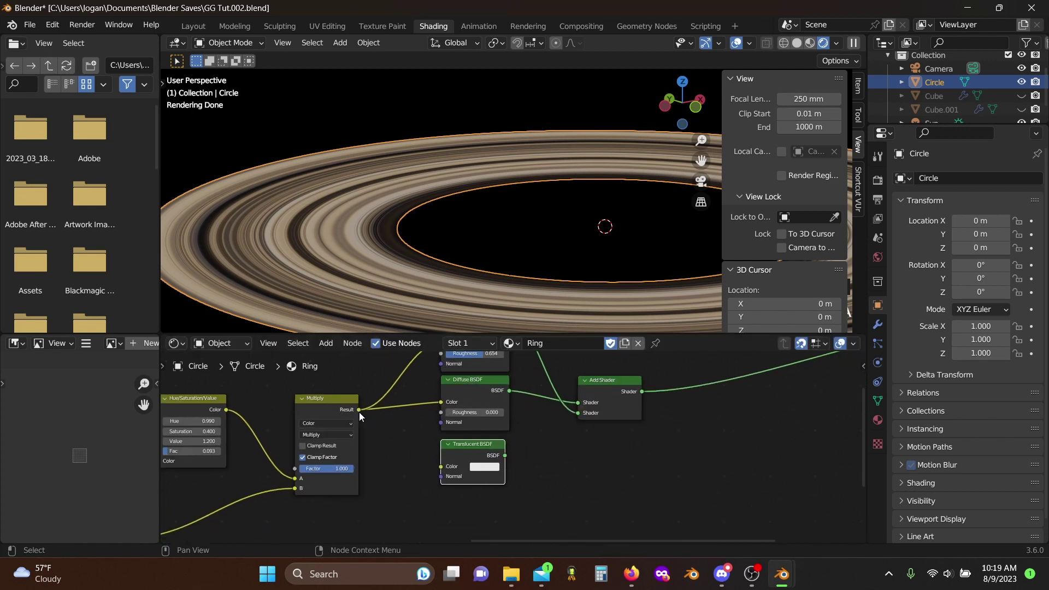
pyautogui.moveTo(359, 410); pyautogui.dragTo(441, 468)
# - Duplicate the Add Shader, insert the copy before the Material Output, and link the Translucent BSDF to its second Shader input
pyautogui.scroll(-2, 562, 453)
pyautogui.moveTo(562, 453); pyautogui.dragTo(437, 482, button='middle')
pyautogui.scroll(2, 438, 482)
pyautogui.moveTo(486, 425); pyautogui.dragTo(441, 425)
pyautogui.hotkey('shift', 'd')
pyautogui.click(538, 421)
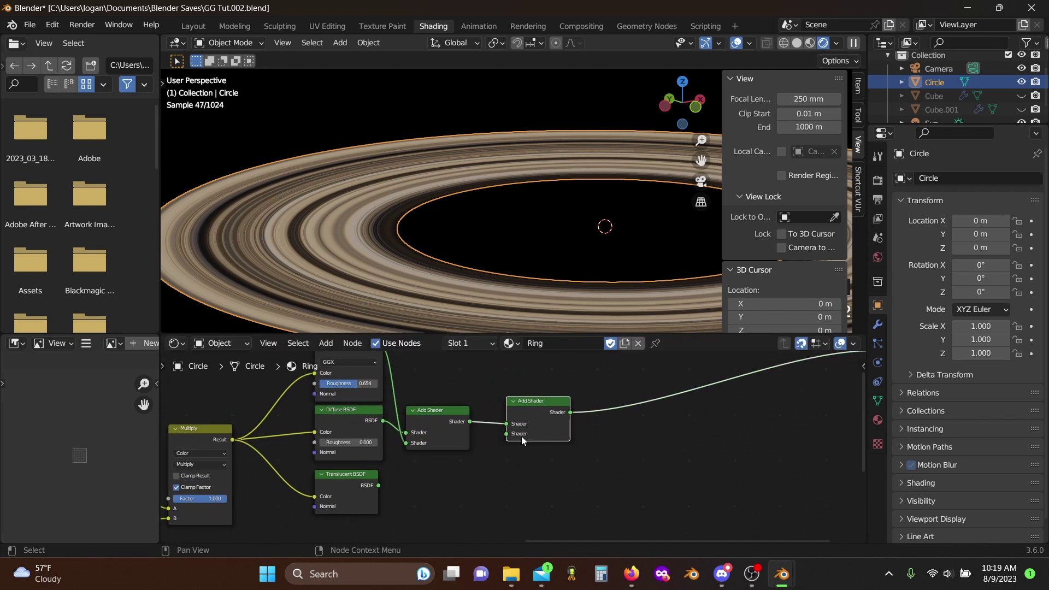
pyautogui.moveTo(525, 416); pyautogui.dragTo(515, 425)
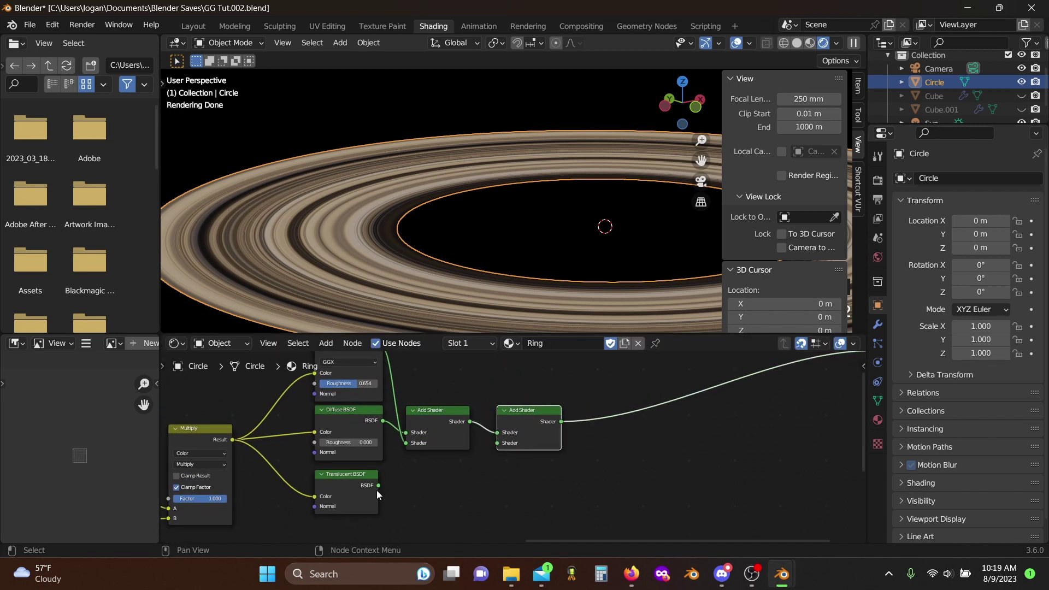
pyautogui.moveTo(379, 487); pyautogui.dragTo(505, 447)
# - Examine the ring with its combined shaders from low and high angles
pyautogui.scroll(-4, 512, 474)
pyautogui.moveTo(427, 230); pyautogui.dragTo(411, 199, button='middle')
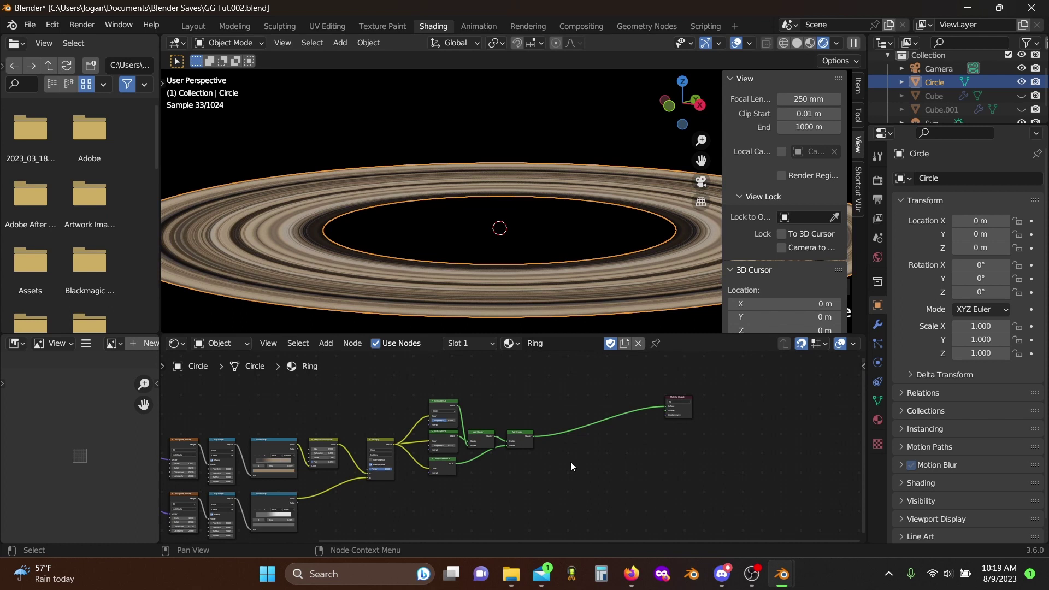
pyautogui.moveTo(516, 411); pyautogui.dragTo(554, 455, button='middle')
pyautogui.moveTo(434, 217); pyautogui.dragTo(408, 303, button='middle')
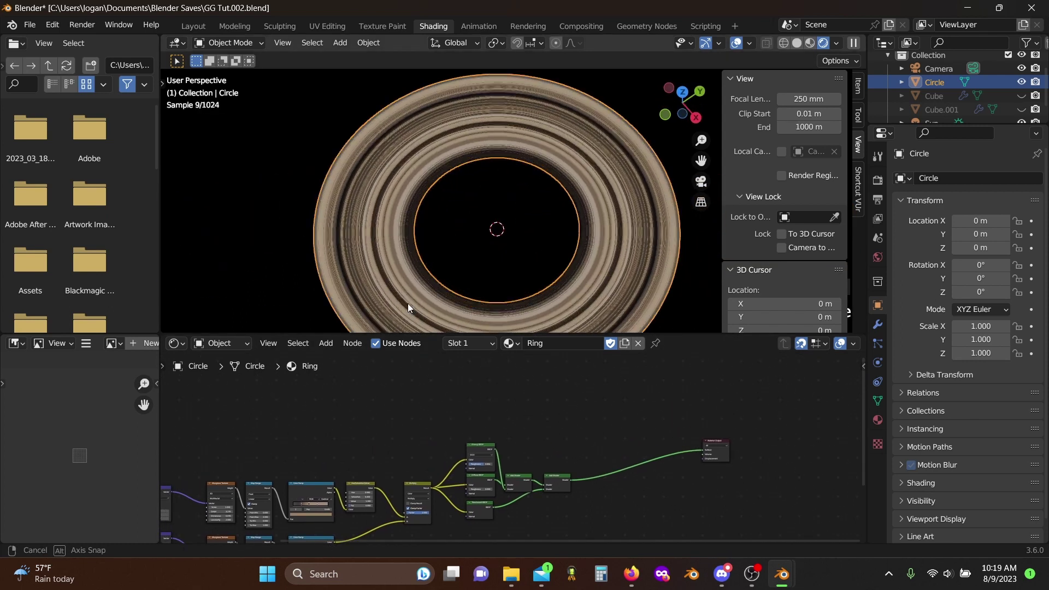
pyautogui.scroll(-3, 529, 428)
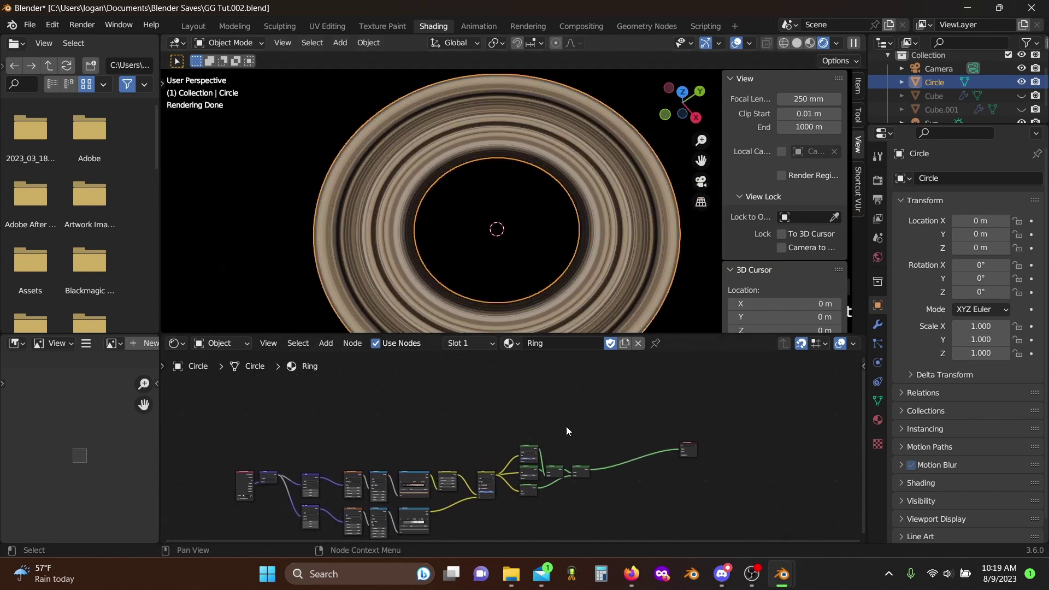
pyautogui.moveTo(304, 191)
pyautogui.mouseDown(button='middle')
pyautogui.moveTo(299, 205)
pyautogui.moveTo(299, 174)
pyautogui.mouseUp(button='middle')
pyautogui.scroll(1, 464, 238)
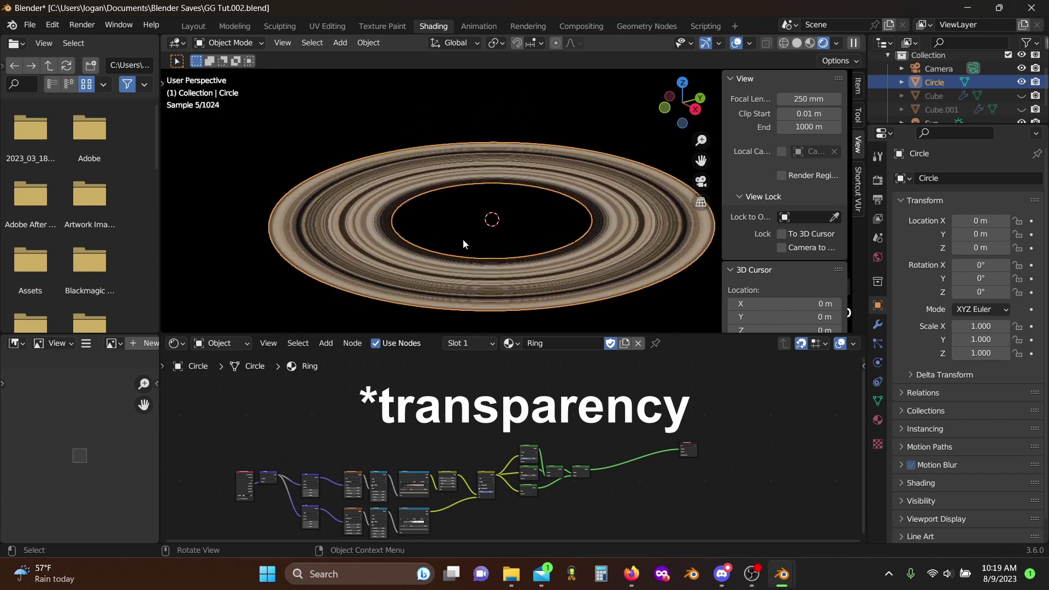
# - Move all nodes except the Material Output further away from it to make room for transparency nodes
pyautogui.moveTo(453, 433); pyautogui.dragTo(482, 447, button='middle')
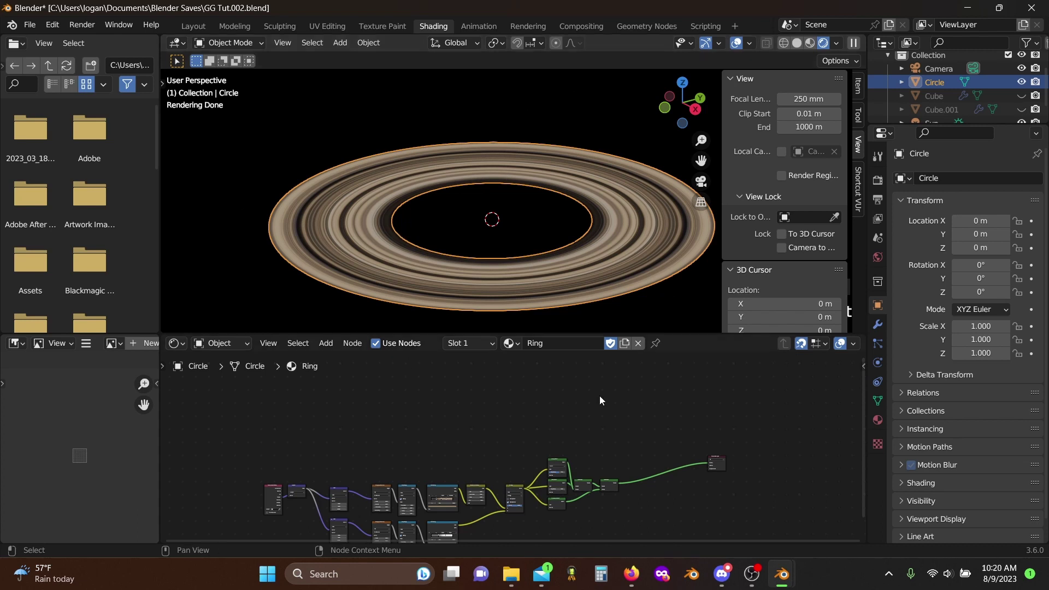
pyautogui.scroll(2, 504, 396)
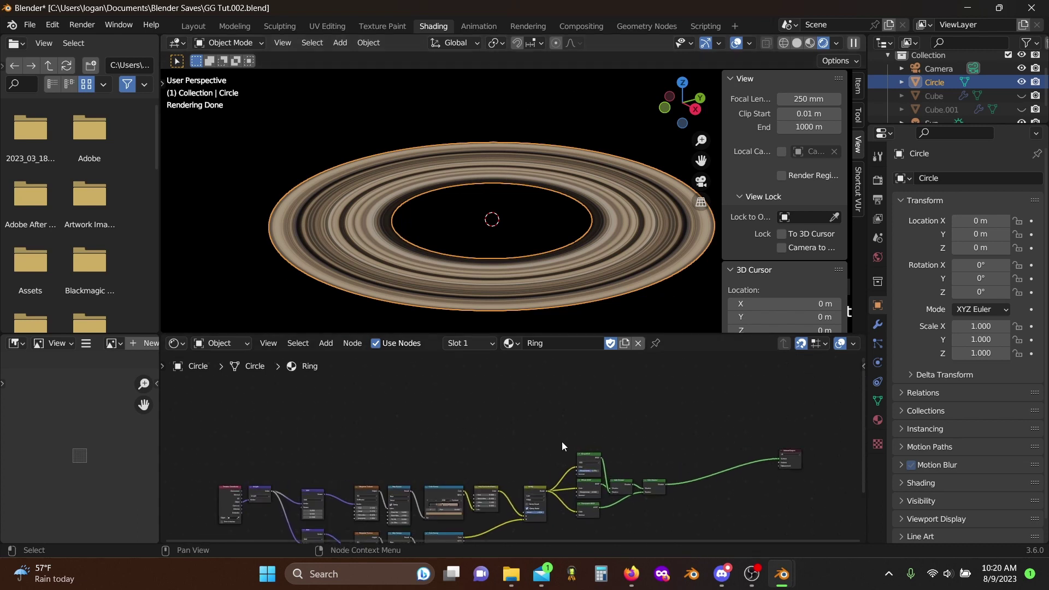
pyautogui.moveTo(525, 403); pyautogui.dragTo(529, 414, button='middle')
pyautogui.scroll(2, 528, 413)
pyautogui.moveTo(459, 440); pyautogui.dragTo(536, 383, button='middle')
pyautogui.scroll(-4, 533, 384)
pyautogui.moveTo(289, 389); pyautogui.dragTo(719, 526)
pyautogui.press('g')
pyautogui.click(651, 483)
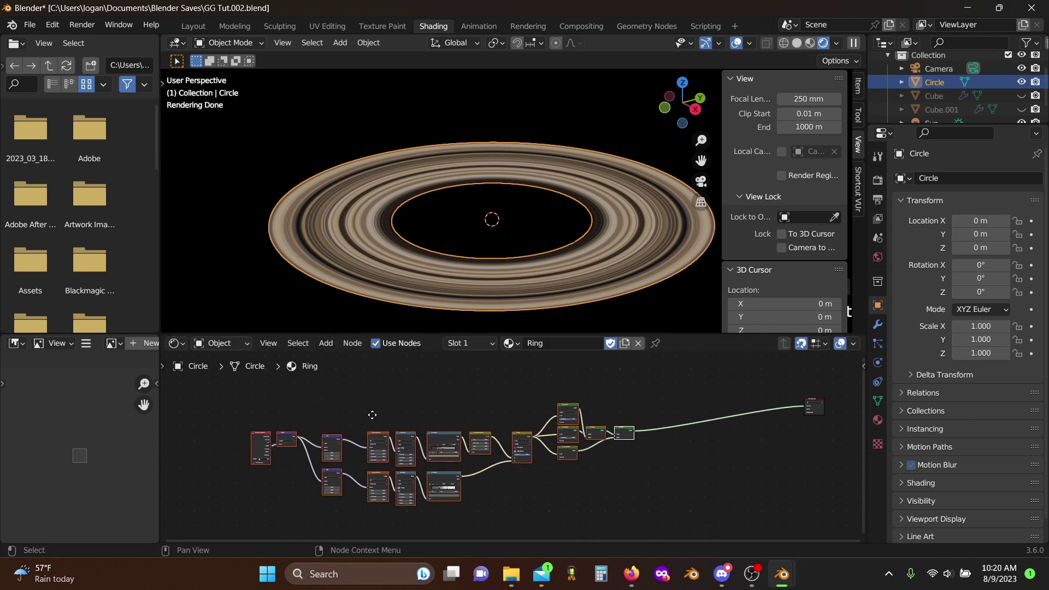
# - Duplicate the Add, Musgrave Texture and Map Range nodes of both noise branches with their incoming links, and place the copies above the originals
pyautogui.moveTo(372, 415); pyautogui.dragTo(411, 420, button='middle')
pyautogui.moveTo(352, 413); pyautogui.dragTo(410, 482)
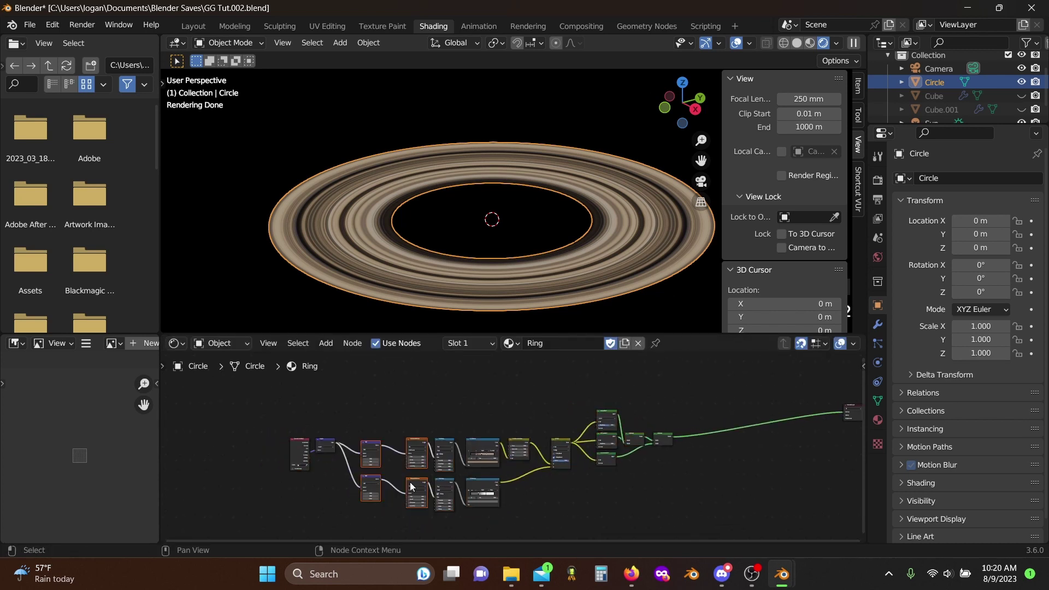
pyautogui.moveTo(410, 482); pyautogui.dragTo(408, 511, button='middle')
pyautogui.moveTo(358, 444); pyautogui.dragTo(438, 531)
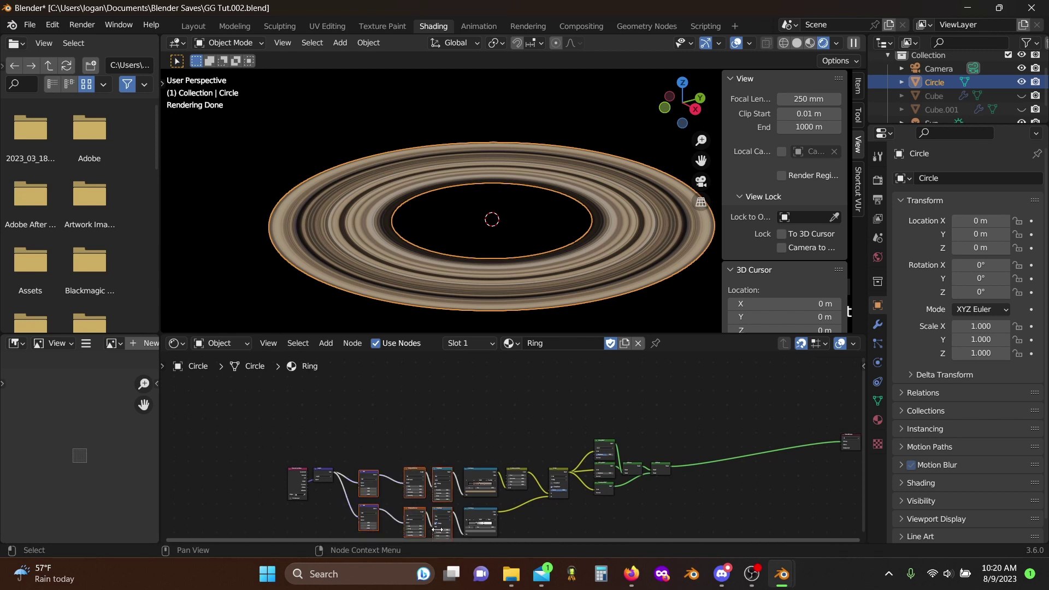
pyautogui.hotkey('shift', 'd')
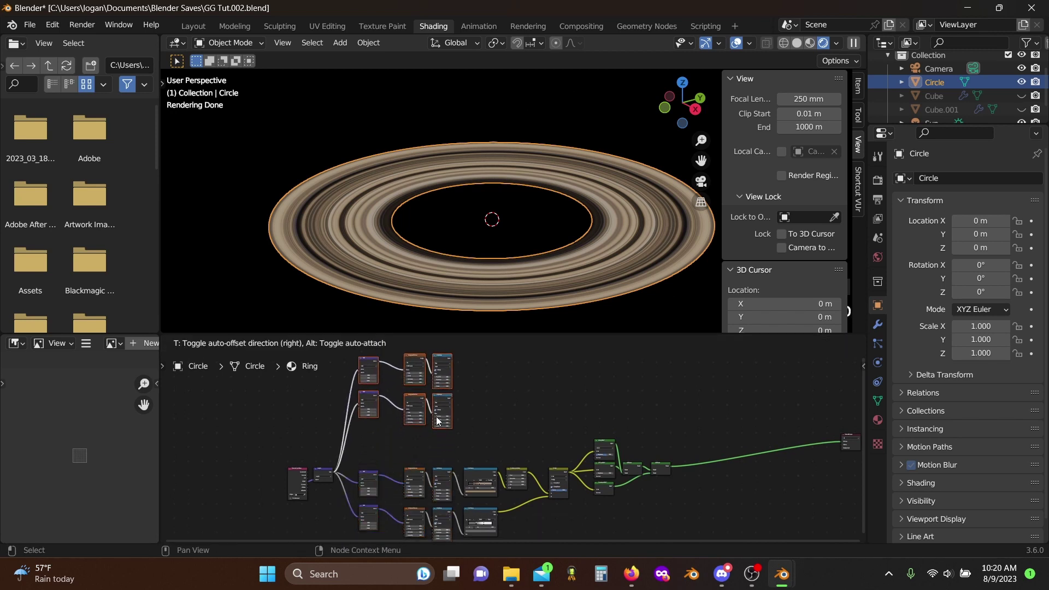
pyautogui.click(438, 409)
pyautogui.click(468, 455)
# - Add a Color Ramp node beside the upper duplicated Map Range
pyautogui.scroll(6, 503, 383)
pyautogui.moveTo(503, 383); pyautogui.dragTo(464, 432, button='middle')
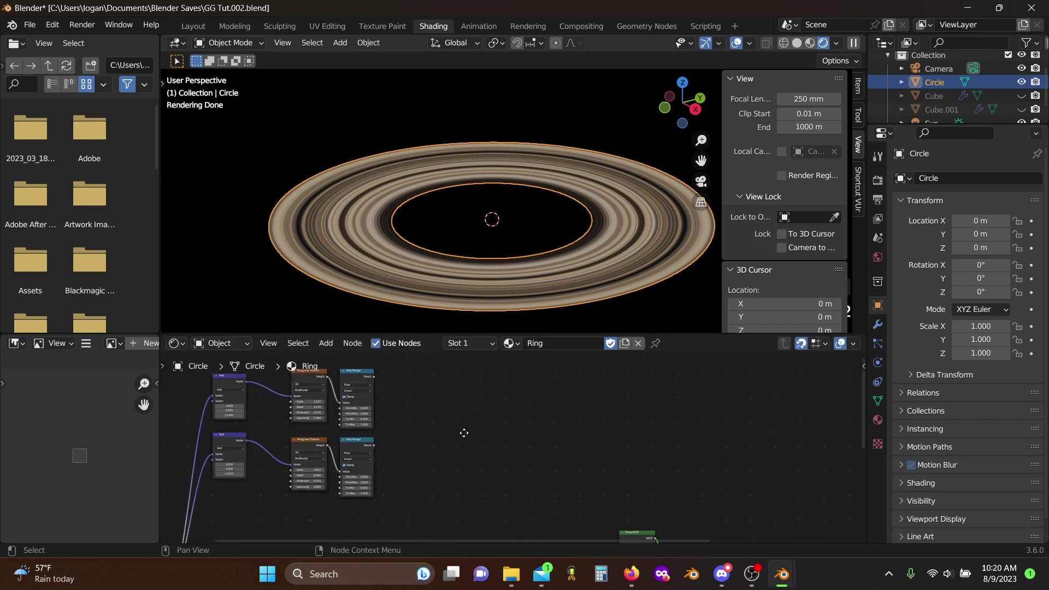
pyautogui.scroll(2, 464, 433)
pyautogui.hotkey('shift', 'a')
pyautogui.write('c')
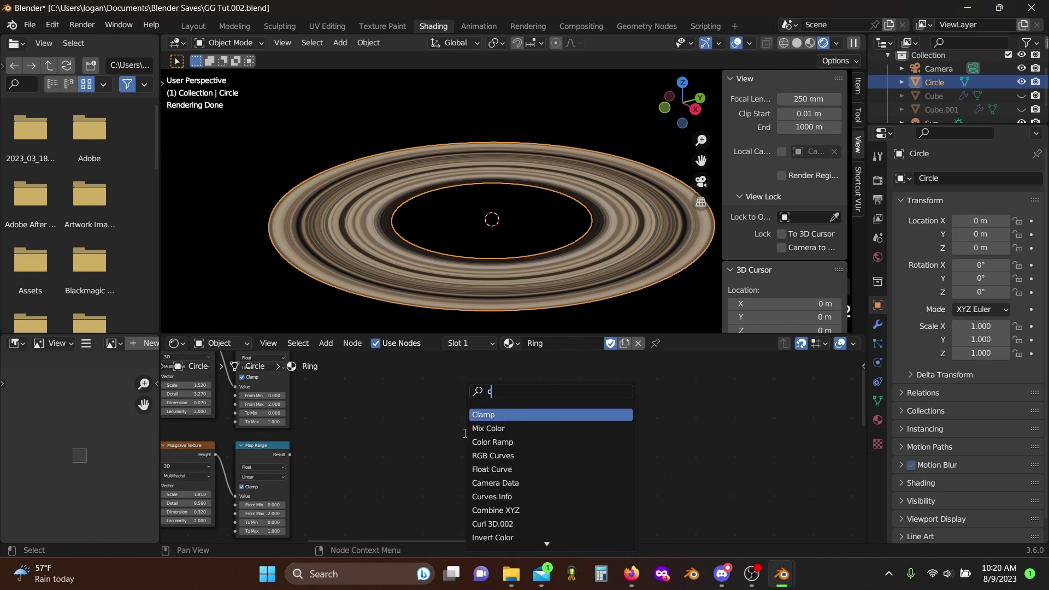
pyautogui.write('olo')
pyautogui.click(484, 428)
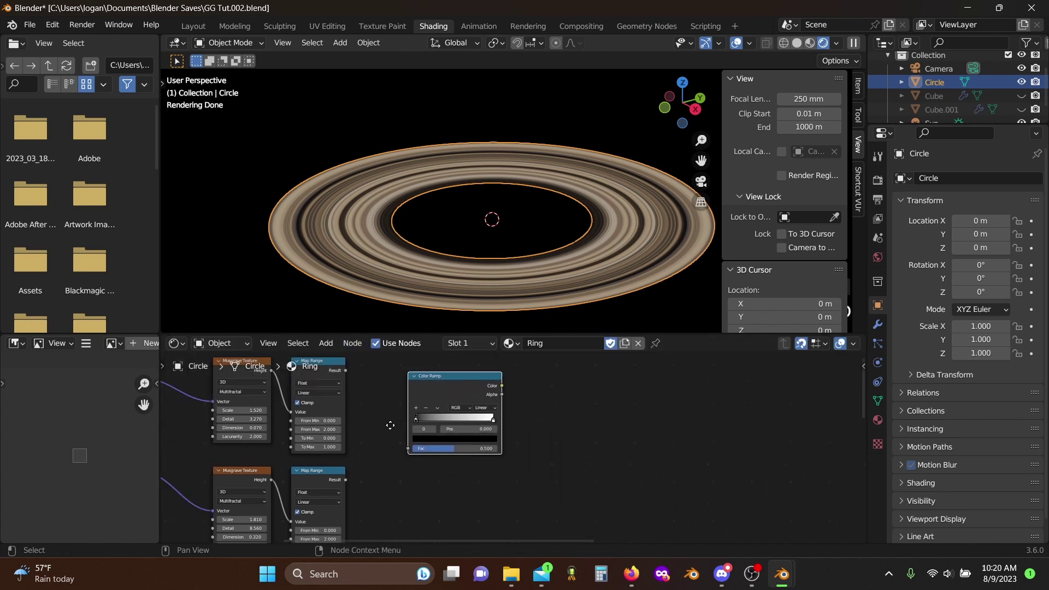
pyautogui.moveTo(390, 426); pyautogui.dragTo(536, 451, button='middle')
pyautogui.click(536, 452)
# - Set the upper duplicated Musgrave Texture's Scale to 2.070, Detail to 15.000 and Dimension to 0.150
pyautogui.scroll(8, 515, 451)
pyautogui.moveTo(358, 462); pyautogui.dragTo(359, 442, button='middle')
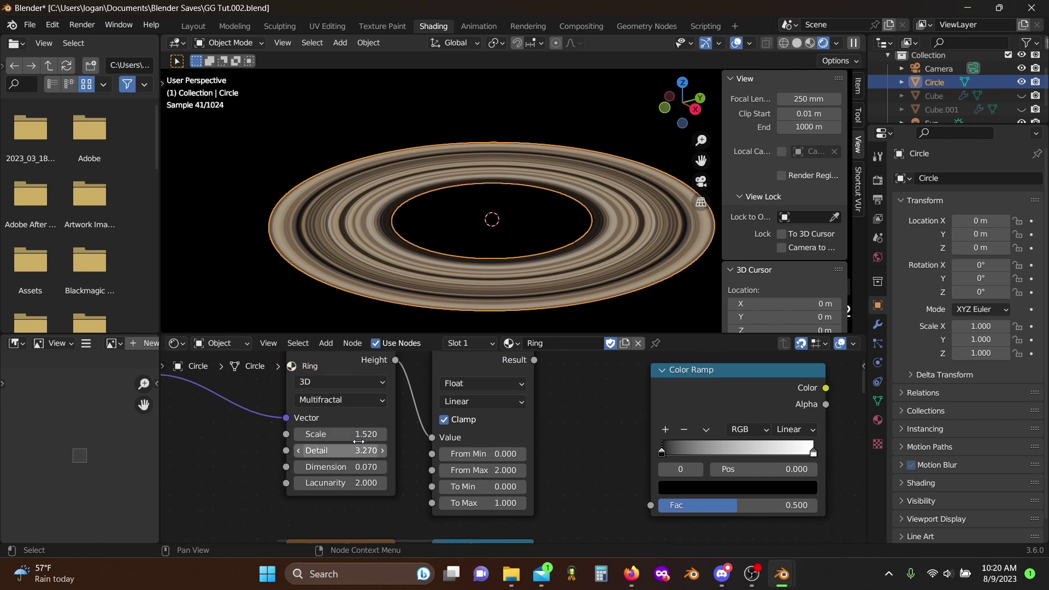
pyautogui.click(342, 369)
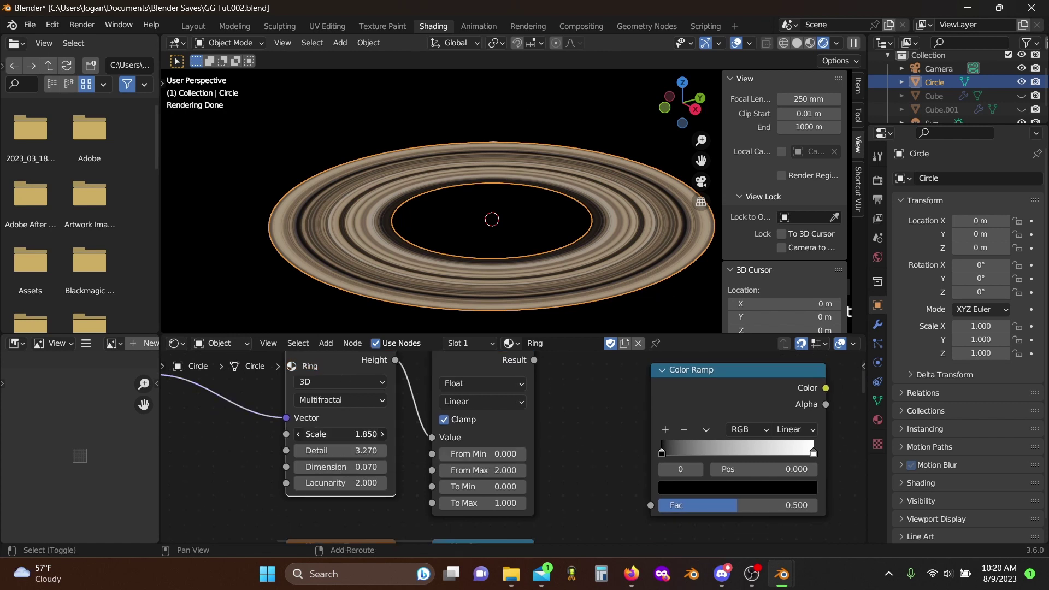
pyautogui.keyDown('shift'); pyautogui.moveTo(350, 435); pyautogui.dragTo(438, 451); pyautogui.keyUp('shift')
pyautogui.moveTo(350, 467); pyautogui.dragTo(357, 466)
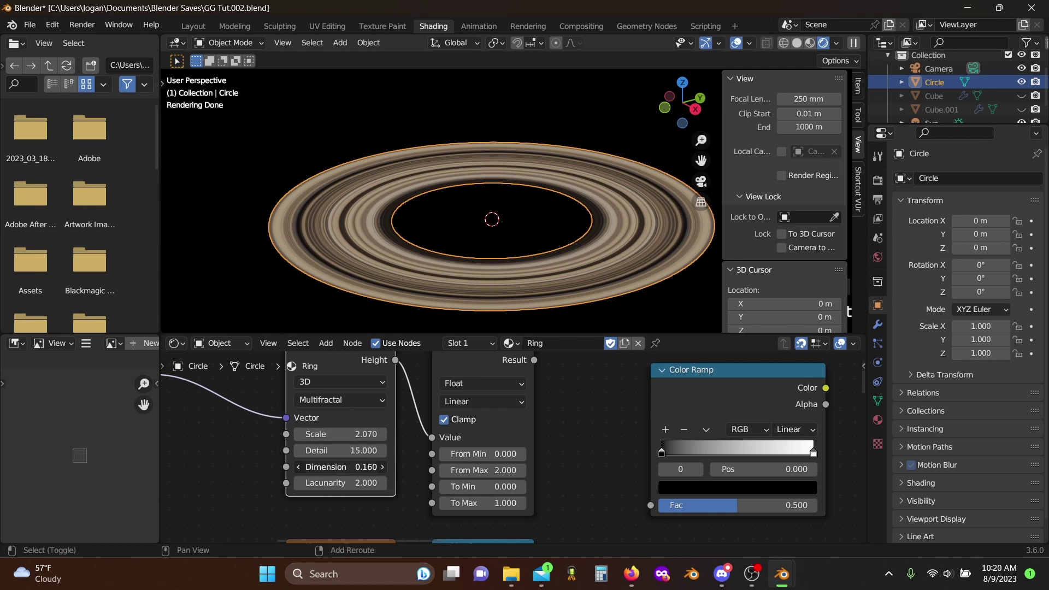
pyautogui.click(340, 467)
pyautogui.click(546, 427)
# - Link the upper duplicated Map Range's Result to the new Color Ramp's Fac
pyautogui.scroll(-7, 546, 428)
pyautogui.moveTo(546, 428); pyautogui.dragTo(455, 427, button='middle')
pyautogui.scroll(5, 478, 431)
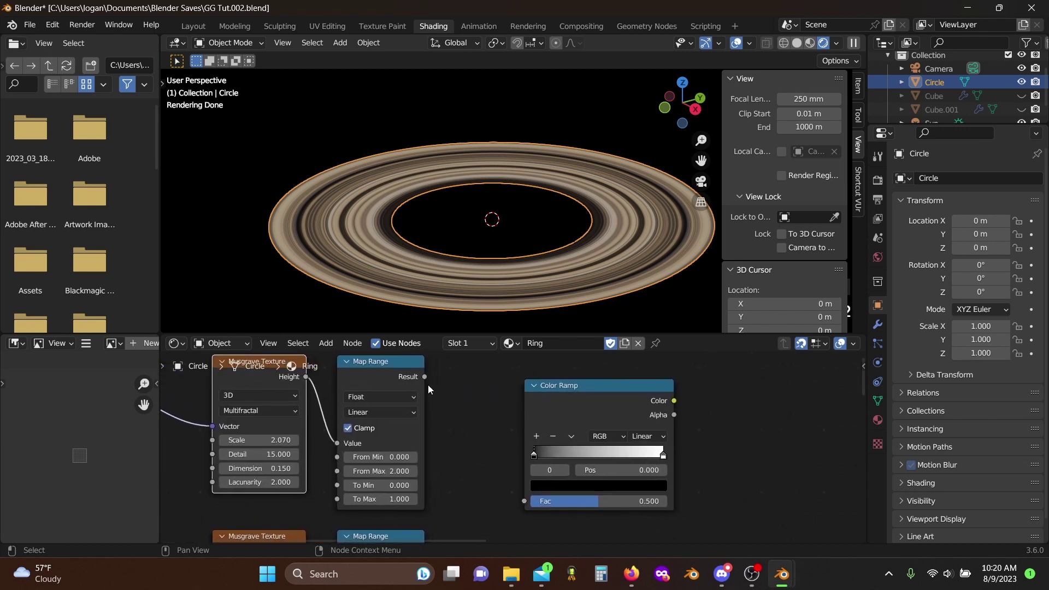
pyautogui.moveTo(425, 377); pyautogui.dragTo(529, 503)
pyautogui.moveTo(529, 503); pyautogui.dragTo(400, 491, button='middle')
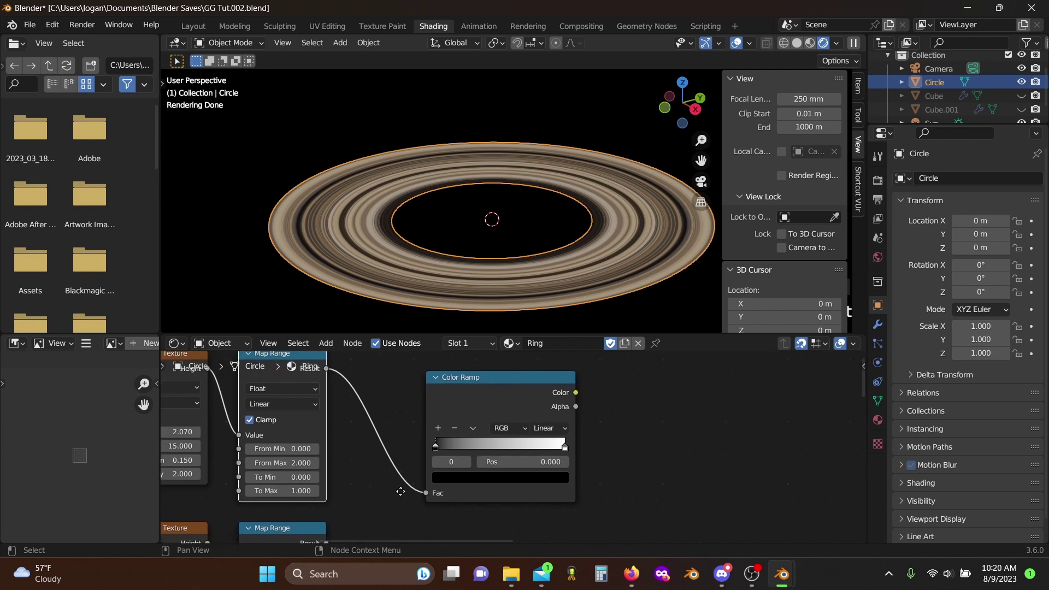
# - Set the new Color Ramp's interpolation to Ease, with the black stop at 0.145 and the white stop at 0.596
pyautogui.scroll(2, 645, 469)
pyautogui.click(529, 415)
pyautogui.click(502, 432)
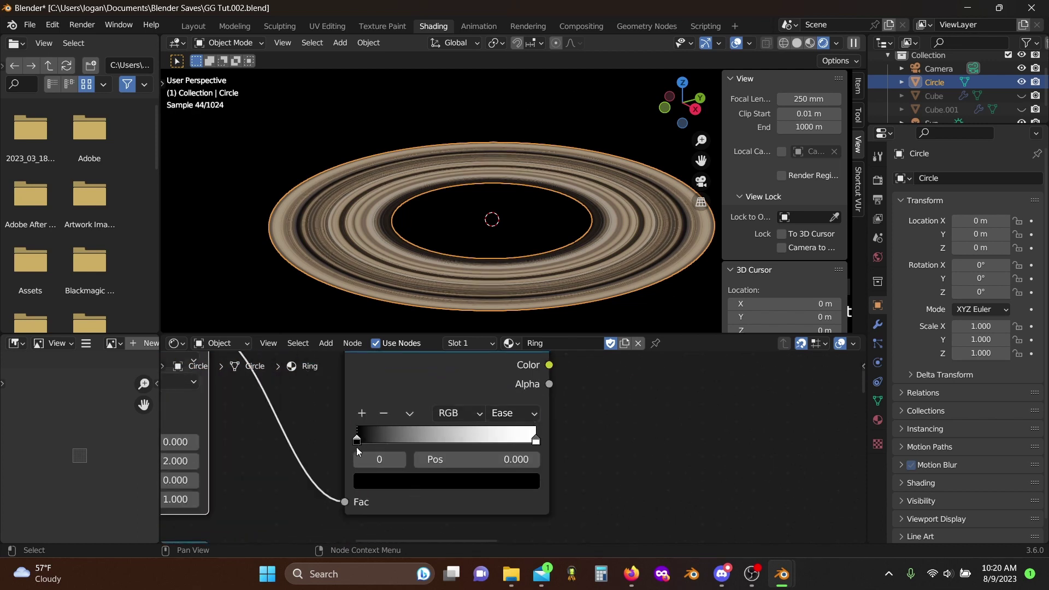
pyautogui.moveTo(383, 440); pyautogui.dragTo(394, 437)
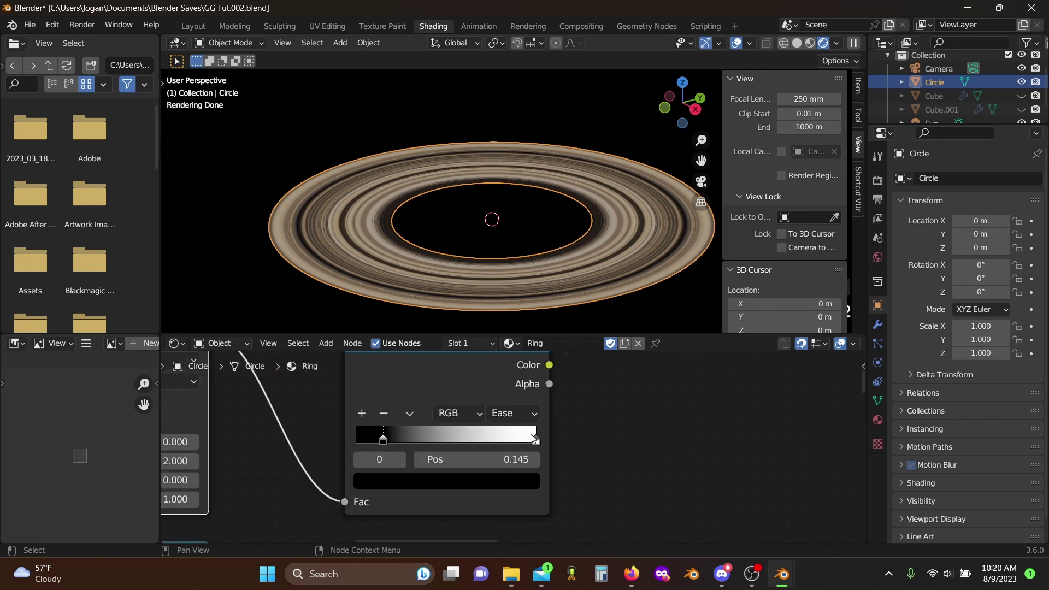
pyautogui.moveTo(540, 433); pyautogui.dragTo(429, 436)
pyautogui.scroll(-3, 463, 453)
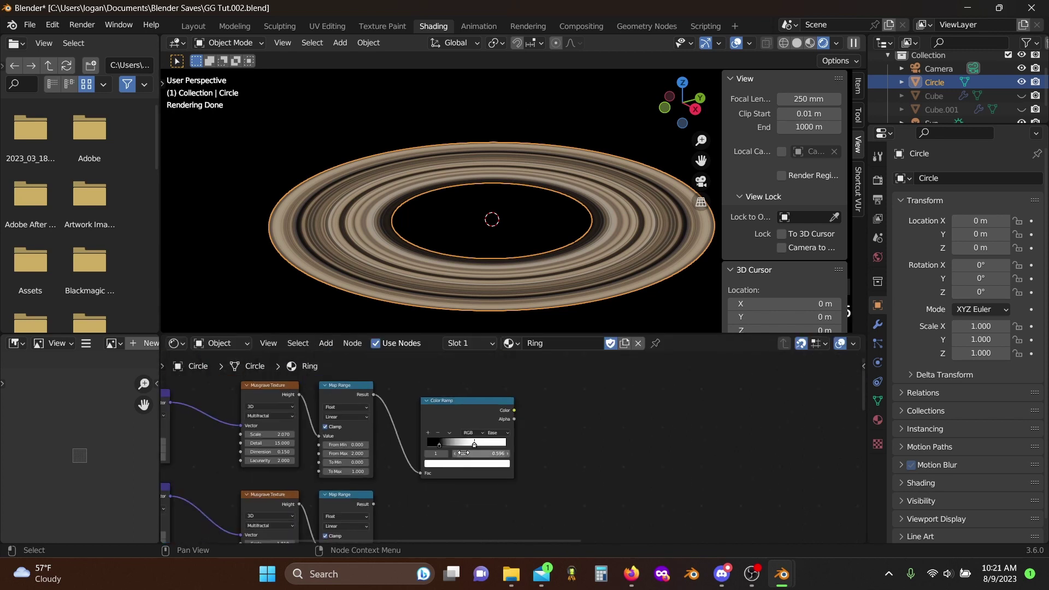
# - Duplicate the new Color Ramp and place the copy beside the lower duplicated Map Range
pyautogui.moveTo(463, 453); pyautogui.dragTo(475, 423, button='middle')
pyautogui.moveTo(461, 375); pyautogui.dragTo(464, 471)
pyautogui.hotkey('shift', 'd')
pyautogui.moveTo(399, 485); pyautogui.dragTo(471, 445, button='middle')
# - Set the lower duplicated Musgrave Texture's Scale to 2.310, Dimension to 1.120 and Detail to 5.560
pyautogui.scroll(5, 504, 438)
pyautogui.moveTo(285, 455); pyautogui.dragTo(334, 455)
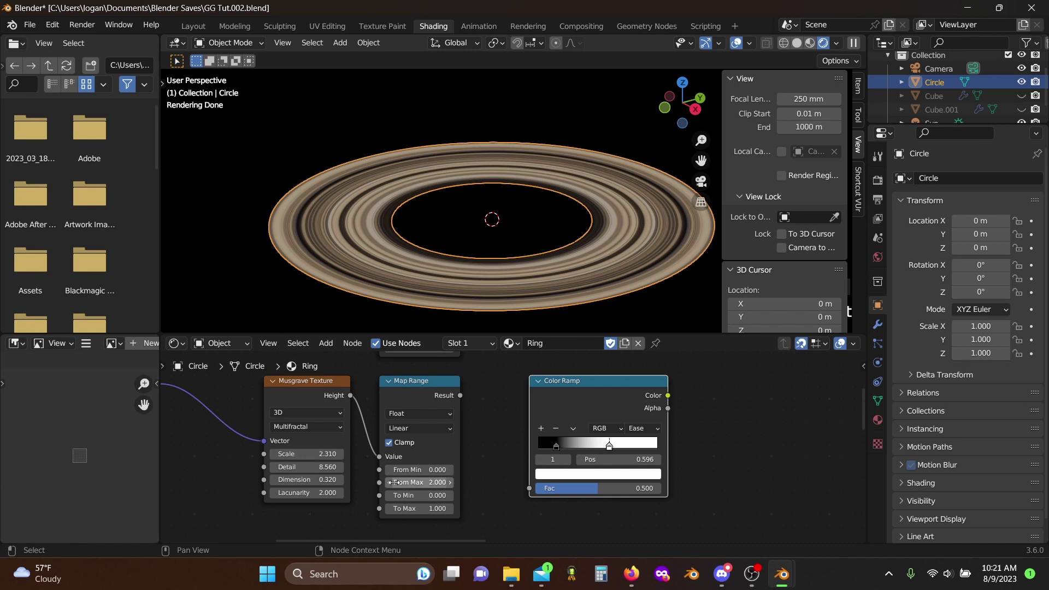
pyautogui.scroll(2, 317, 458)
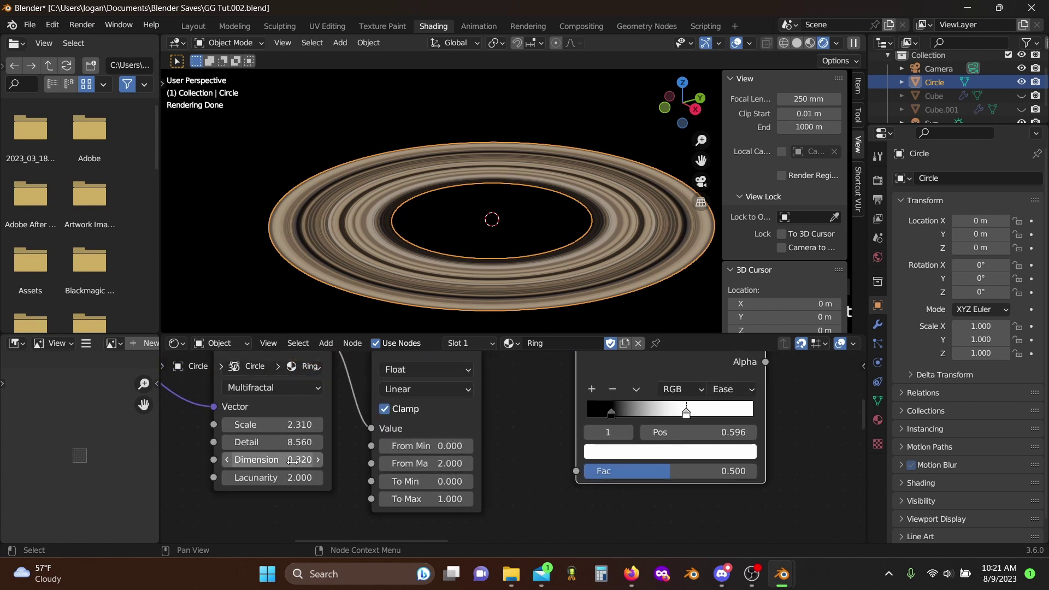
pyautogui.moveTo(293, 461); pyautogui.dragTo(316, 461)
pyautogui.moveTo(298, 435); pyautogui.dragTo(299, 435)
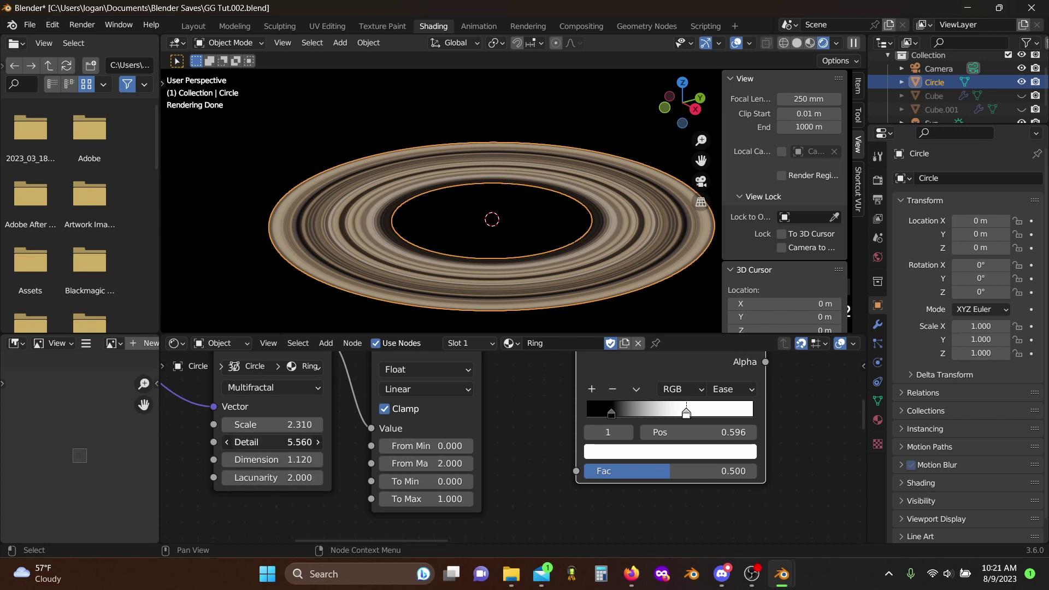
pyautogui.moveTo(298, 434); pyautogui.dragTo(298, 435)
pyautogui.scroll(-2, 376, 439)
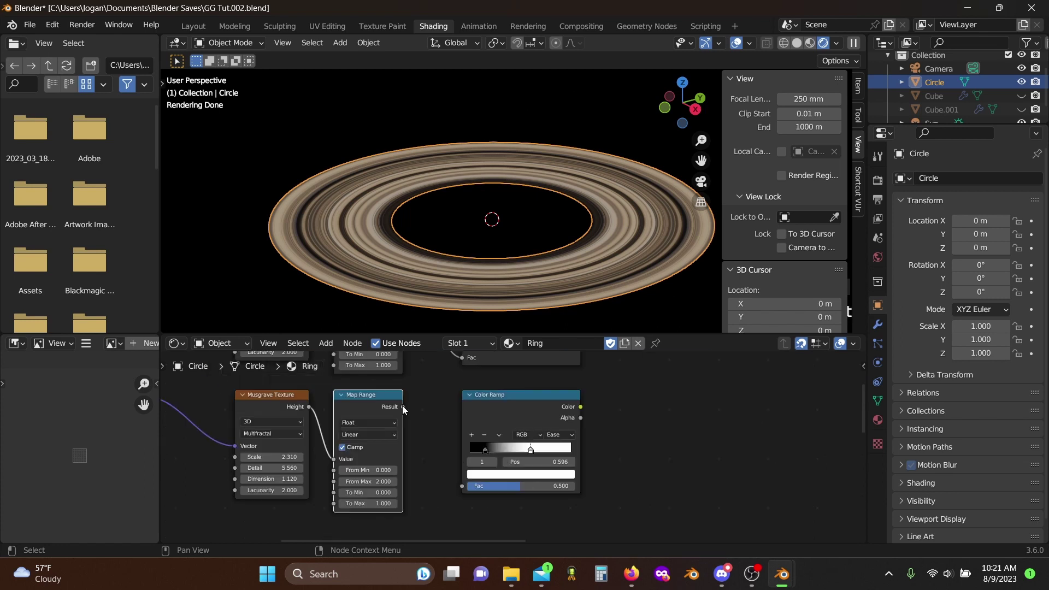
# - Link the lower duplicated Map Range's Result to the copied Color Ramp's Fac
pyautogui.moveTo(402, 405); pyautogui.dragTo(465, 490)
pyautogui.moveTo(475, 485); pyautogui.dragTo(403, 481, button='middle')
pyautogui.scroll(3, 304, 447)
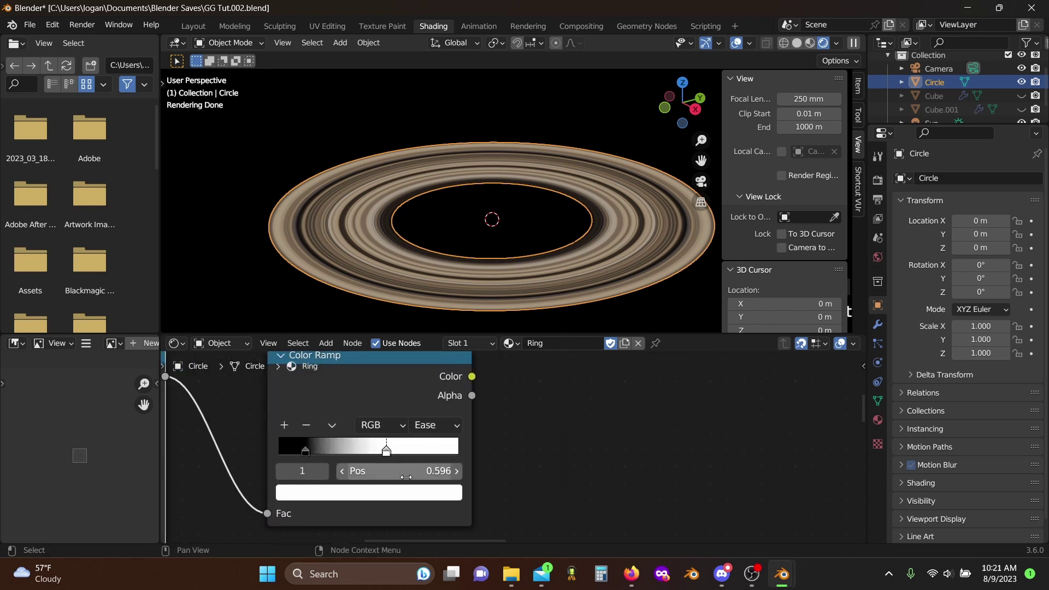
# - Tighten the copied Color Ramp's transition by moving its white stop to 0.338 and its black stop just before it
pyautogui.scroll(2, 363, 453)
pyautogui.click(258, 437)
pyautogui.moveTo(255, 437); pyautogui.dragTo(299, 437)
pyautogui.click(382, 440)
pyautogui.moveTo(383, 441); pyautogui.dragTo(318, 442)
pyautogui.scroll(-6, 566, 435)
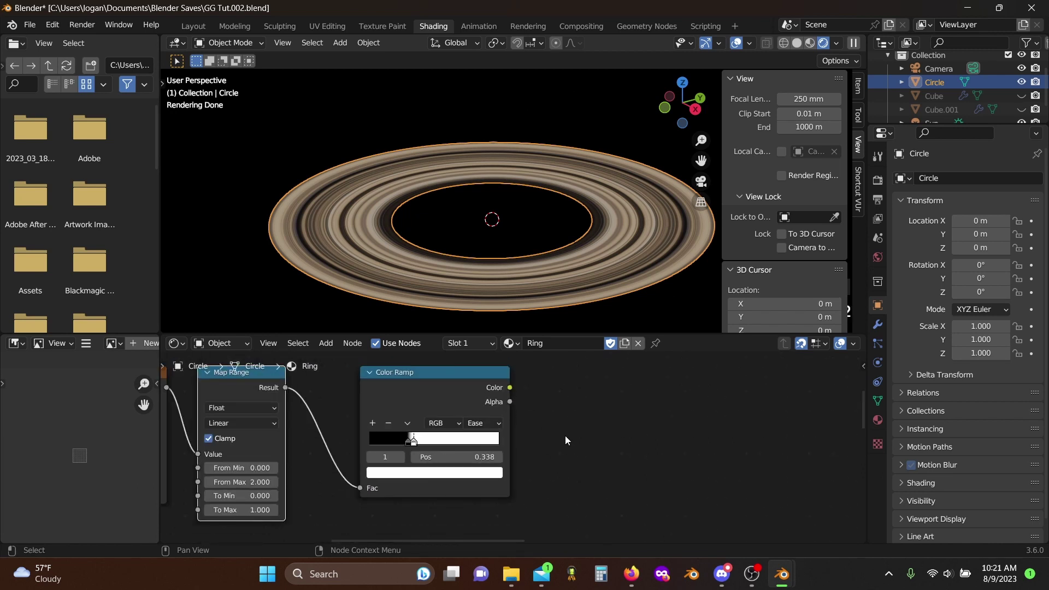
# - Place a Multiply color mix node beside the two Color Ramps, linking the lower ramp's Color to A and the upper ramp's Color to B
pyautogui.moveTo(546, 526); pyautogui.dragTo(492, 389)
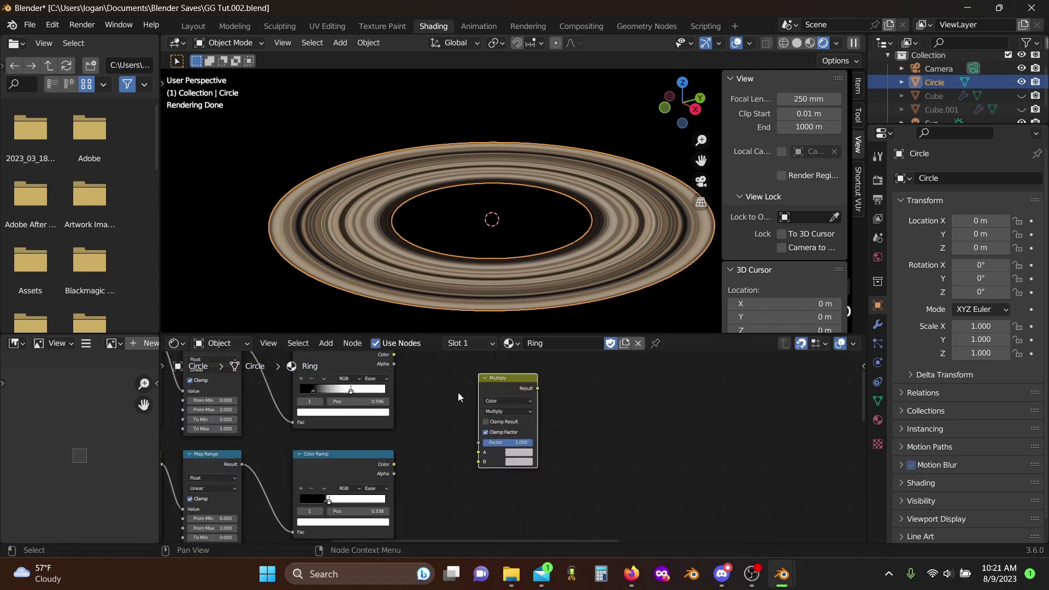
pyautogui.scroll(2, 406, 362)
pyautogui.moveTo(414, 375); pyautogui.dragTo(497, 471)
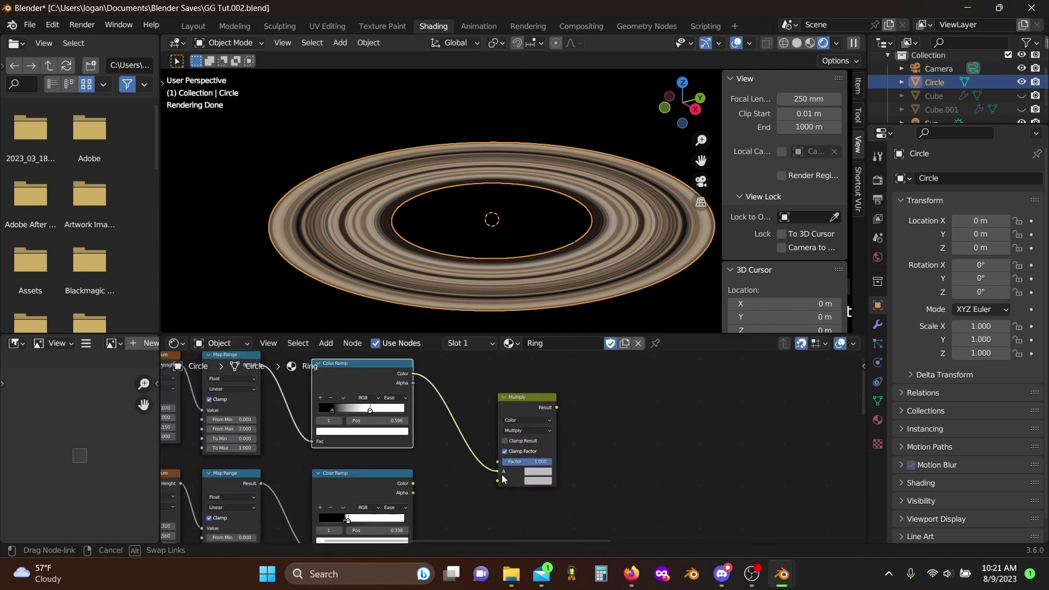
pyautogui.scroll(2, 416, 425)
pyautogui.moveTo(342, 434); pyautogui.dragTo(474, 419)
pyautogui.scroll(-2, 418, 450)
pyautogui.moveTo(403, 367); pyautogui.dragTo(494, 483)
# - Reduce the new Multiply node's Factor to below 1.000
pyautogui.click(579, 467)
pyautogui.scroll(8, 578, 467)
pyautogui.moveTo(579, 467); pyautogui.dragTo(490, 395, button='middle')
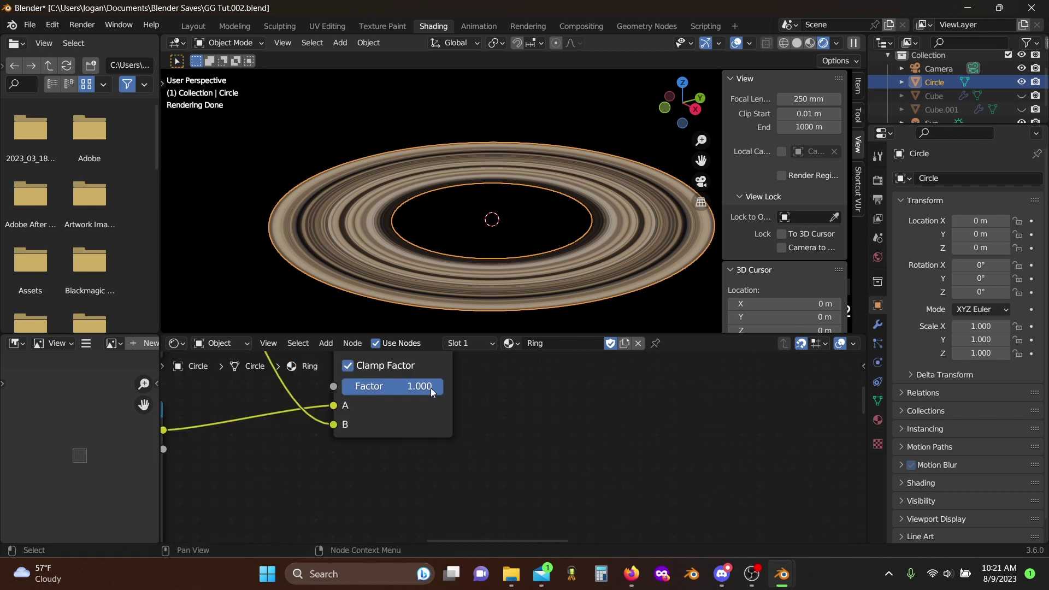
pyautogui.moveTo(430, 388); pyautogui.dragTo(423, 388)
pyautogui.scroll(-5, 518, 431)
# - Add a Mix Shader and insert it on the link between the final Add Shader and the Material Output
pyautogui.hotkey('shift', 'a')
pyautogui.write('m')
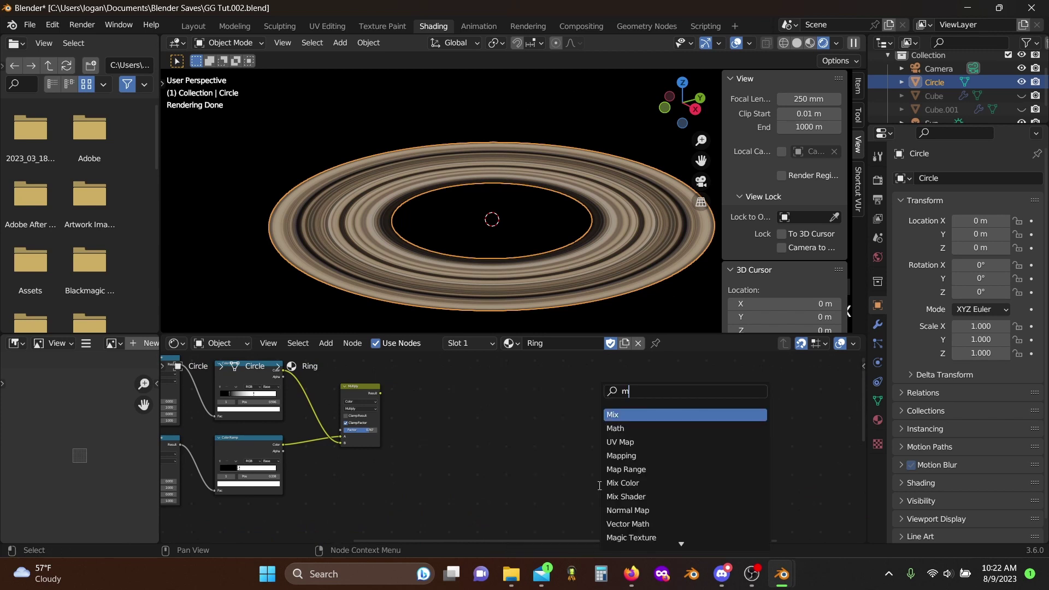
pyautogui.write('i')
pyautogui.click(624, 441)
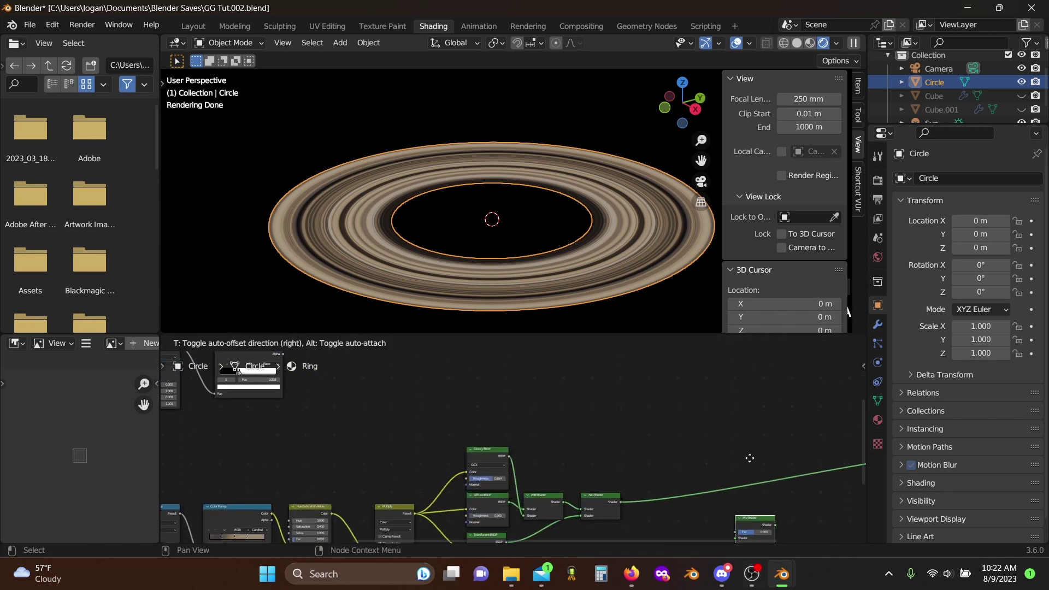
pyautogui.click(761, 435)
pyautogui.moveTo(749, 469); pyautogui.dragTo(744, 441)
# - Add a Transparent BSDF and place it above the Glossy BSDF
pyautogui.hotkey('shift', 'a')
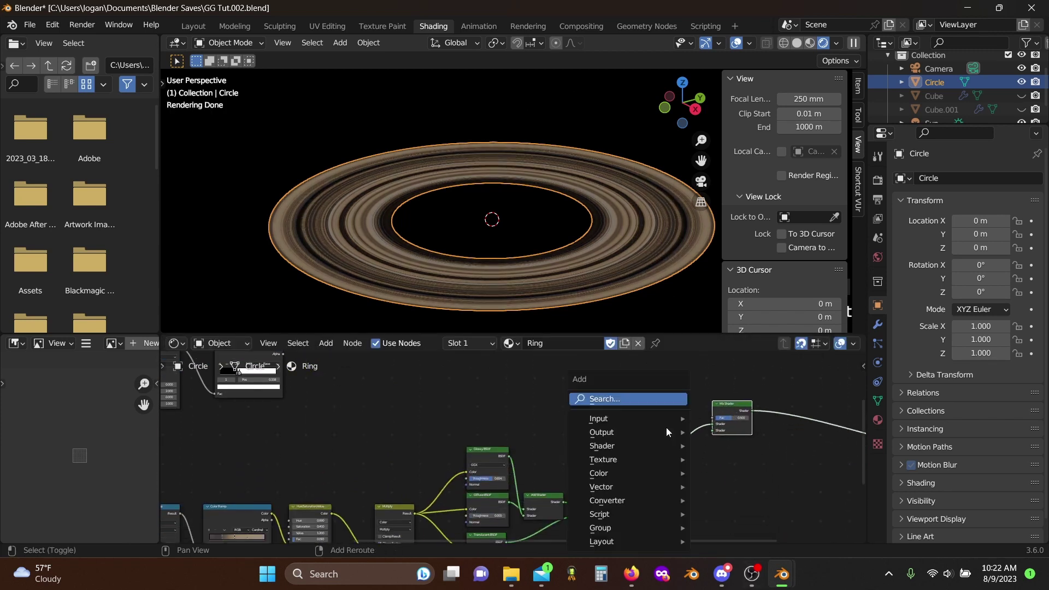
pyautogui.write('tra')
pyautogui.click(690, 429)
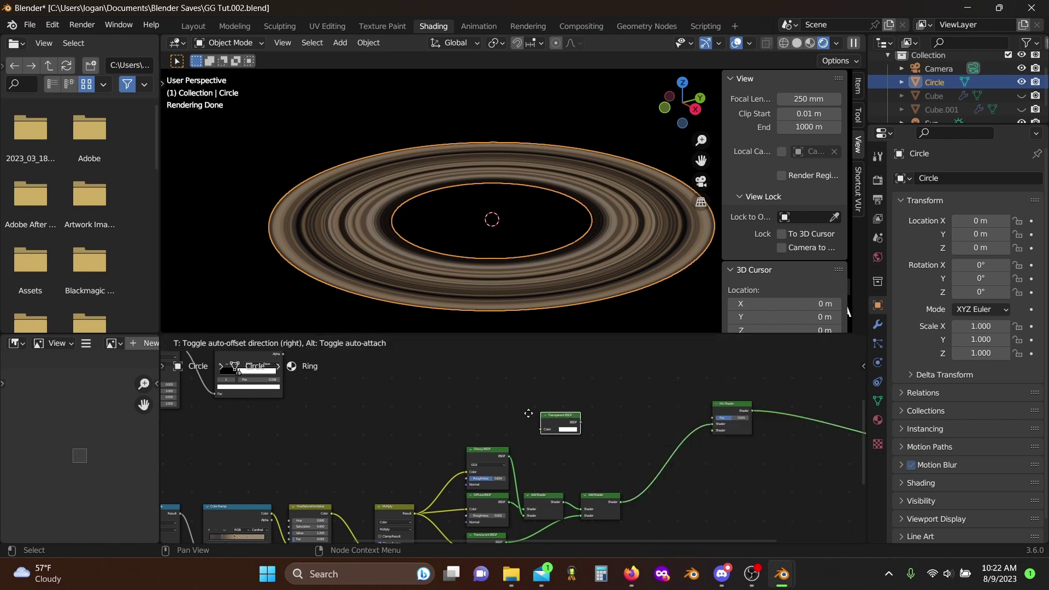
pyautogui.click(484, 411)
pyautogui.scroll(2, 422, 436)
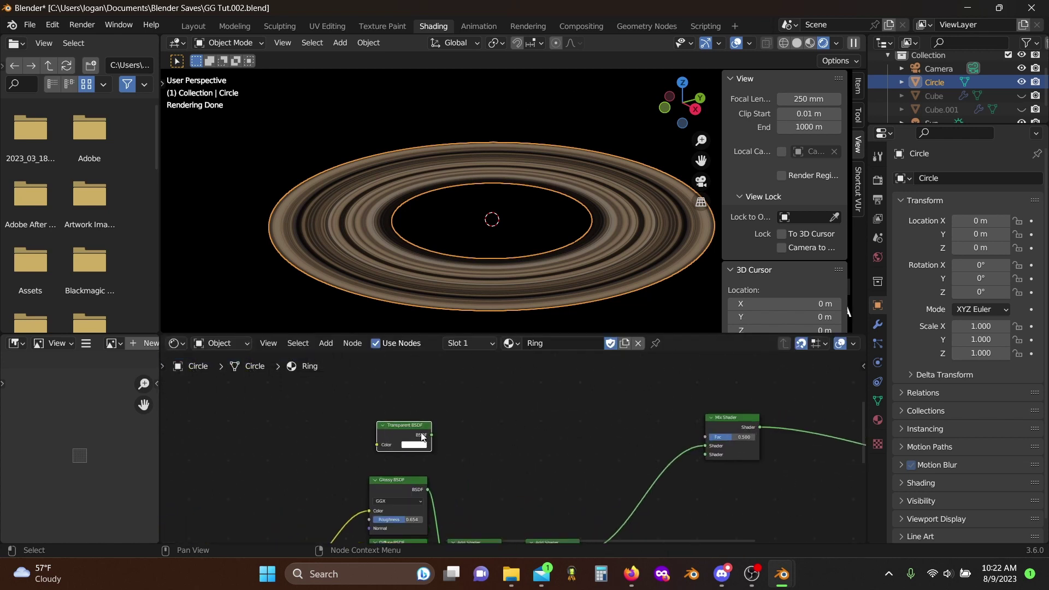
# - Link the Transparent BSDF to the Mix Shader's first Shader input and the final Add Shader to its second
pyautogui.scroll(-1, 426, 433)
pyautogui.moveTo(437, 436); pyautogui.dragTo(688, 446)
pyautogui.moveTo(597, 513); pyautogui.dragTo(549, 479, button='middle')
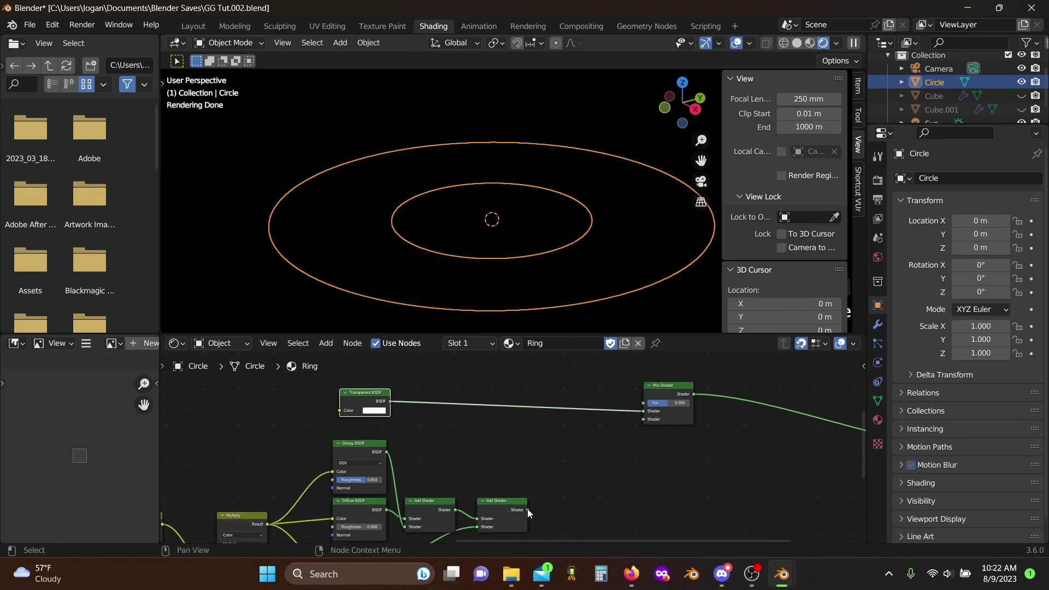
pyautogui.moveTo(528, 510); pyautogui.dragTo(645, 418)
# - Link the new Multiply node's Result to the Mix Shader's Fac
pyautogui.scroll(-5, 454, 420)
pyautogui.moveTo(446, 422); pyautogui.dragTo(534, 523, button='middle')
pyautogui.scroll(1, 403, 425)
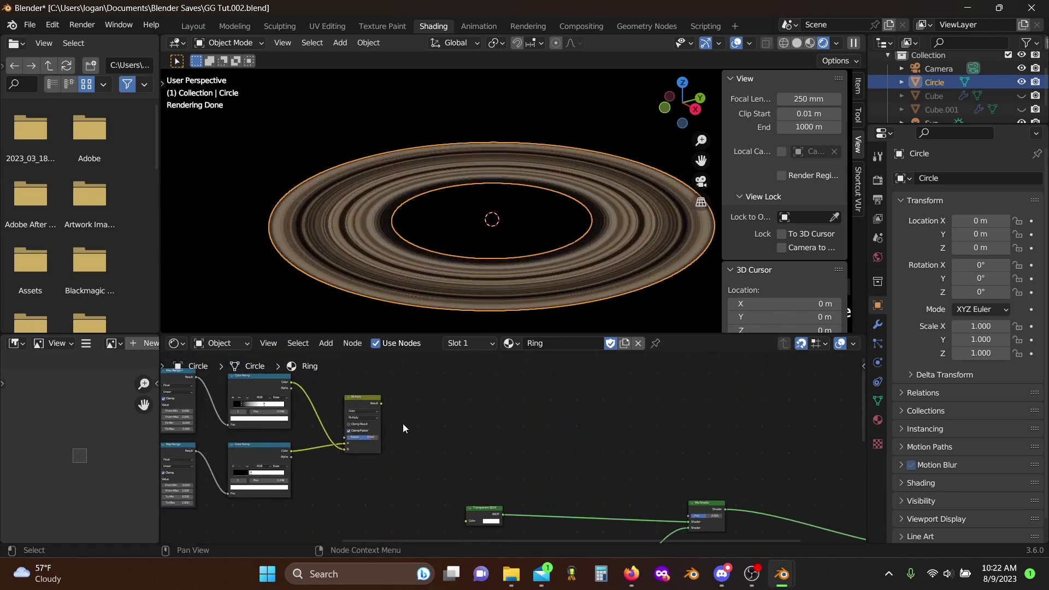
pyautogui.moveTo(381, 404); pyautogui.dragTo(694, 487)
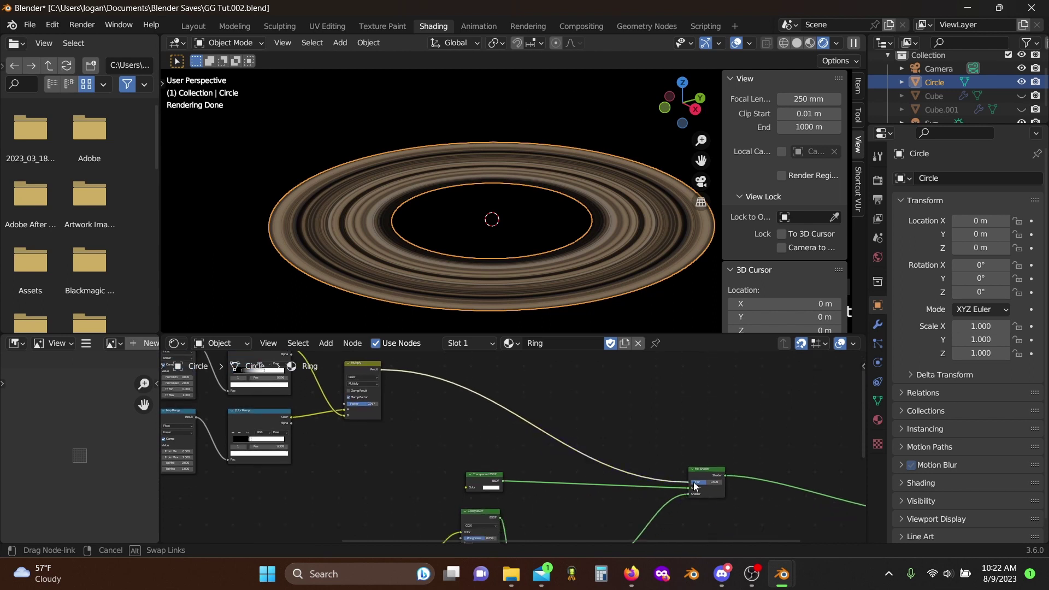
pyautogui.moveTo(695, 487); pyautogui.dragTo(694, 487)
# - Add a Map Range node and insert it on the link between the Multiply node and the Mix Shader's Fac
pyautogui.scroll(5, 552, 435)
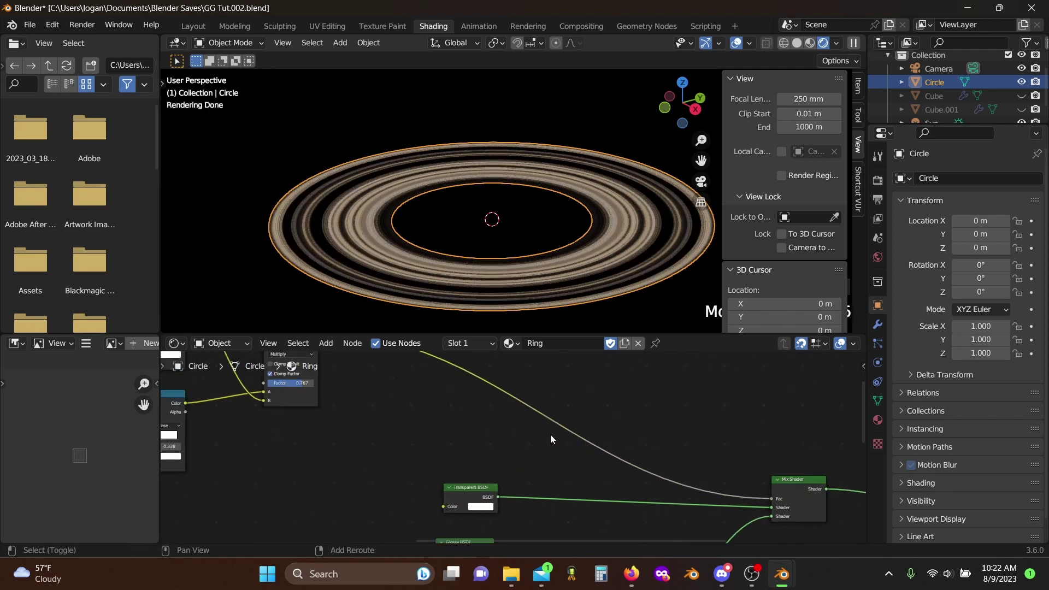
pyautogui.hotkey('shift', 'a')
pyautogui.write('sma')
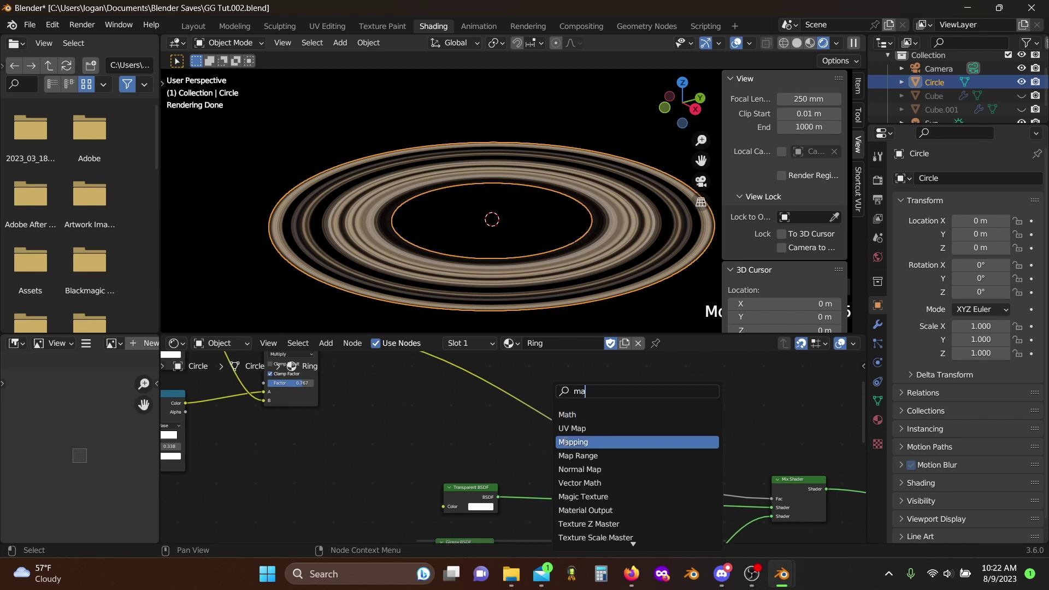
pyautogui.click(571, 456)
pyautogui.click(481, 407)
# - Set the new Map Range's From Min to 0.260 and To Max to 0.940
pyautogui.scroll(5, 434, 425)
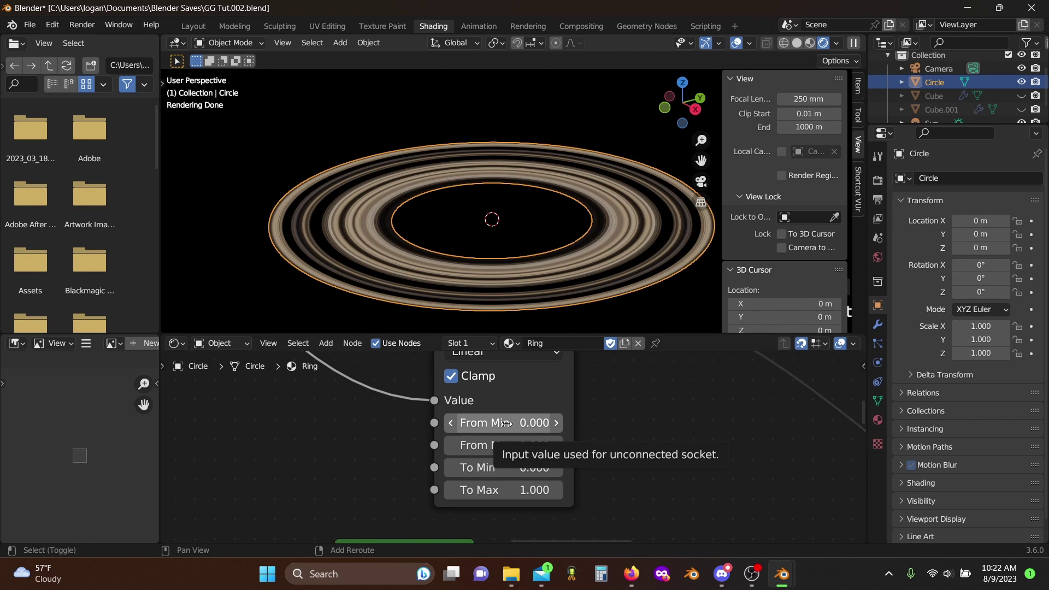
pyautogui.moveTo(492, 425); pyautogui.dragTo(526, 426)
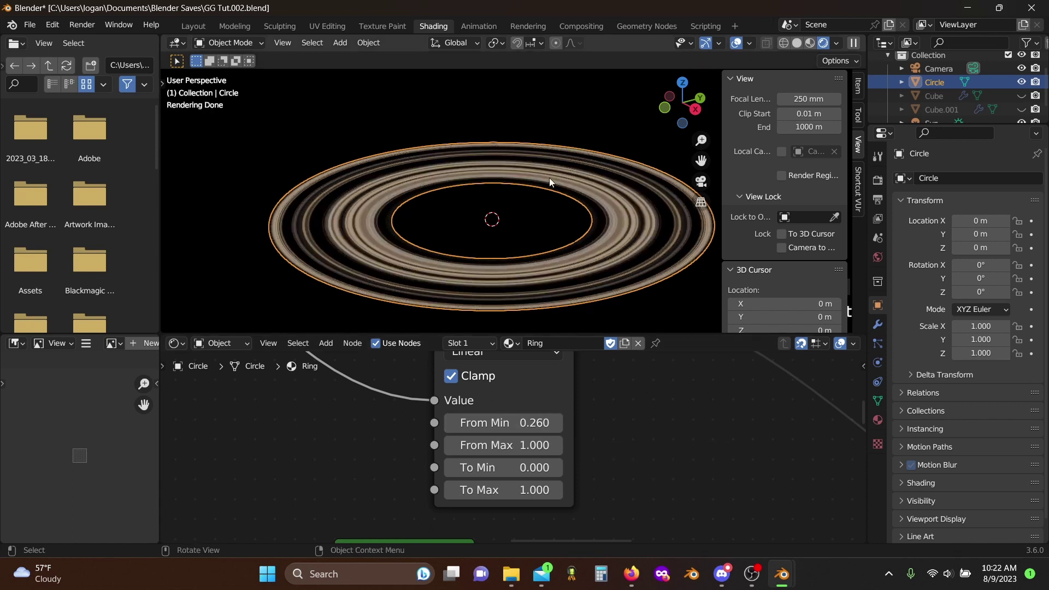
pyautogui.moveTo(549, 179); pyautogui.dragTo(402, 207, button='middle')
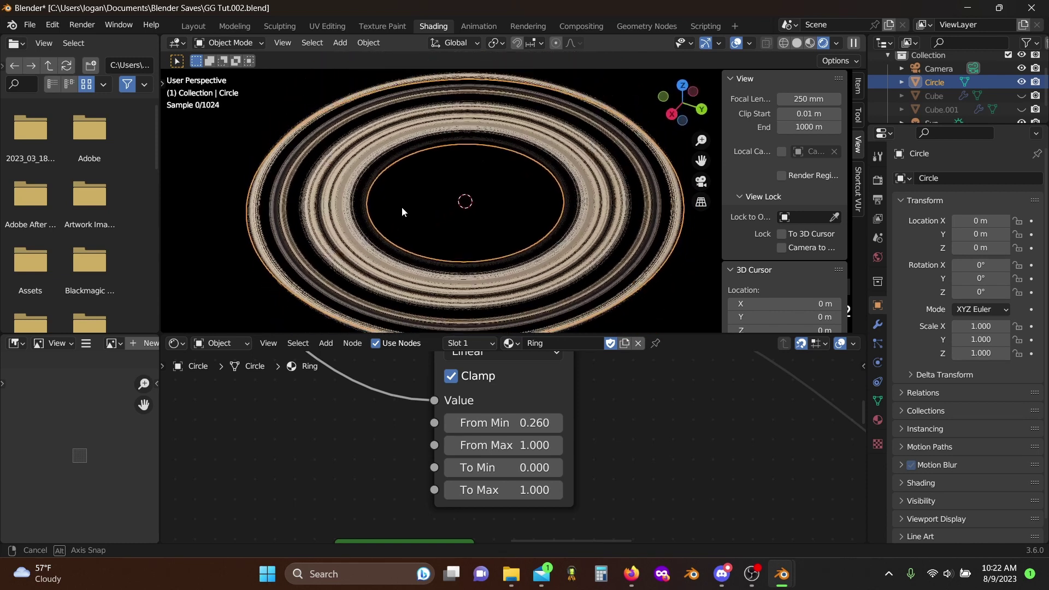
pyautogui.moveTo(537, 490); pyautogui.dragTo(537, 490)
# - Examine the ring's bands and transparent gaps up close and from a low angle
pyautogui.moveTo(603, 230); pyautogui.dragTo(517, 195, button='middle')
pyautogui.scroll(6, 517, 191)
pyautogui.moveTo(415, 246); pyautogui.dragTo(546, 221, button='middle')
pyautogui.scroll(5, 551, 241)
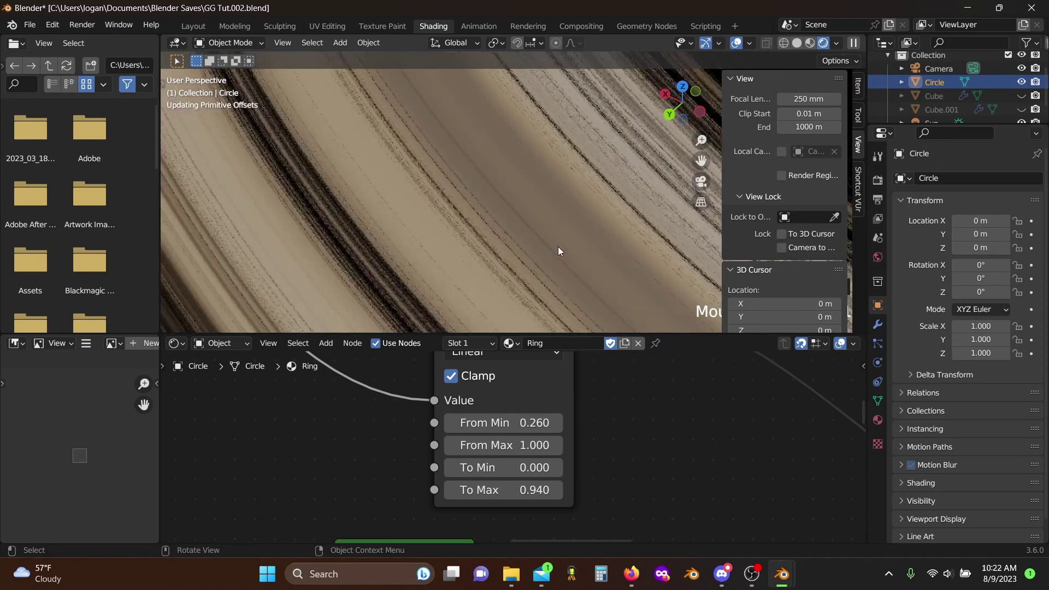
pyautogui.scroll(-6, 559, 250)
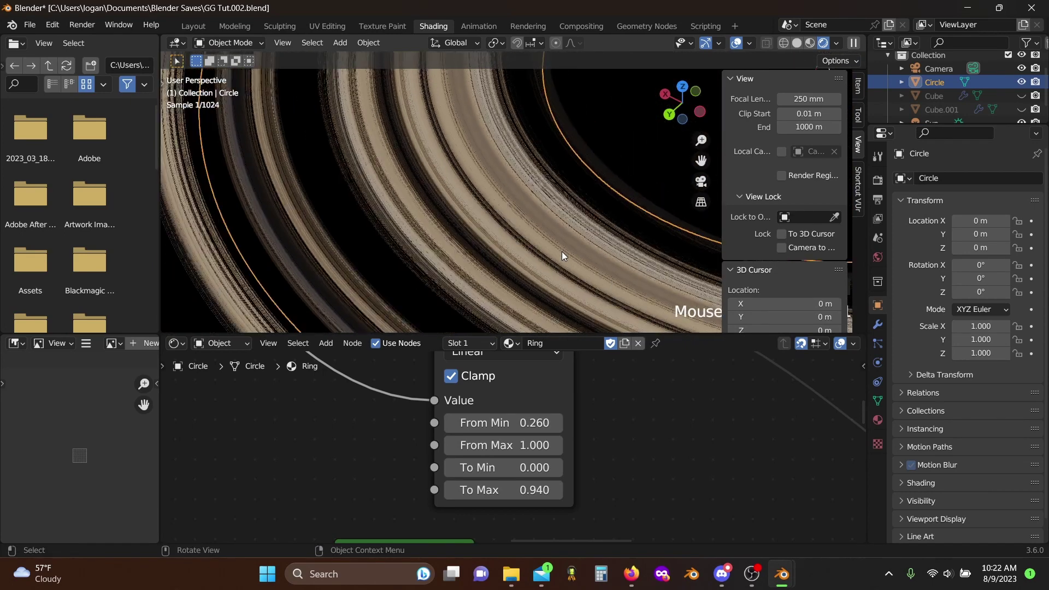
pyautogui.moveTo(560, 252); pyautogui.dragTo(624, 215, button='middle')
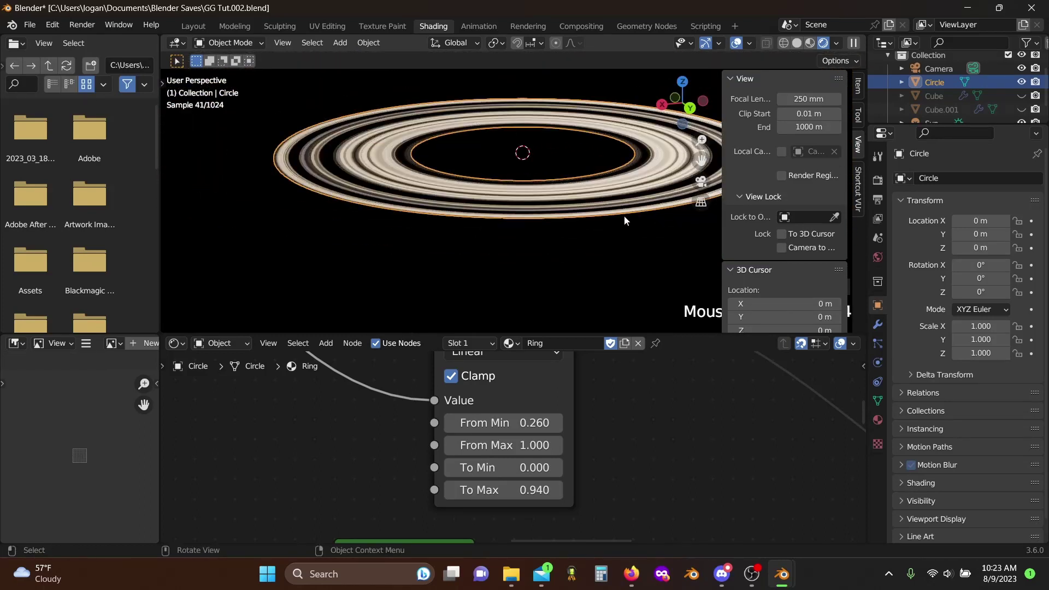
# - Unhide the Cube planet in the viewport and view it together with the ring from its sunlit side
pyautogui.scroll(-1, 950, 119)
pyautogui.click(1022, 82)
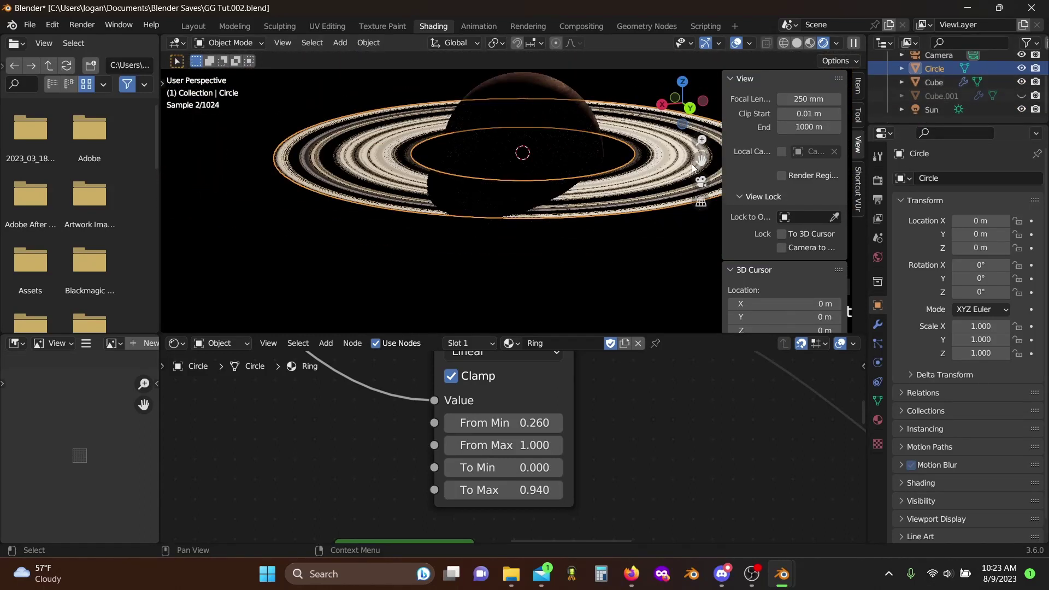
pyautogui.moveTo(253, 202); pyautogui.dragTo(497, 218, button='middle')
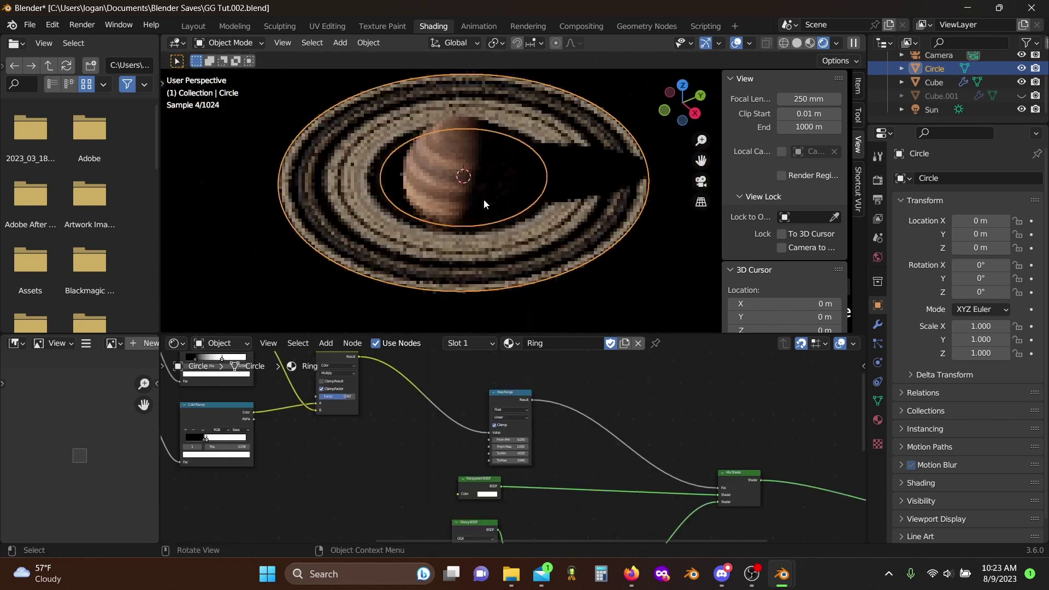
# - Set the third vector value of the upper Add node feeding the transparency noise to 13.440 and of the lower one to 14.330
pyautogui.scroll(-8, 383, 457)
pyautogui.moveTo(390, 455); pyautogui.dragTo(658, 481, button='middle')
pyautogui.scroll(10, 622, 481)
pyautogui.scroll(3, 622, 481)
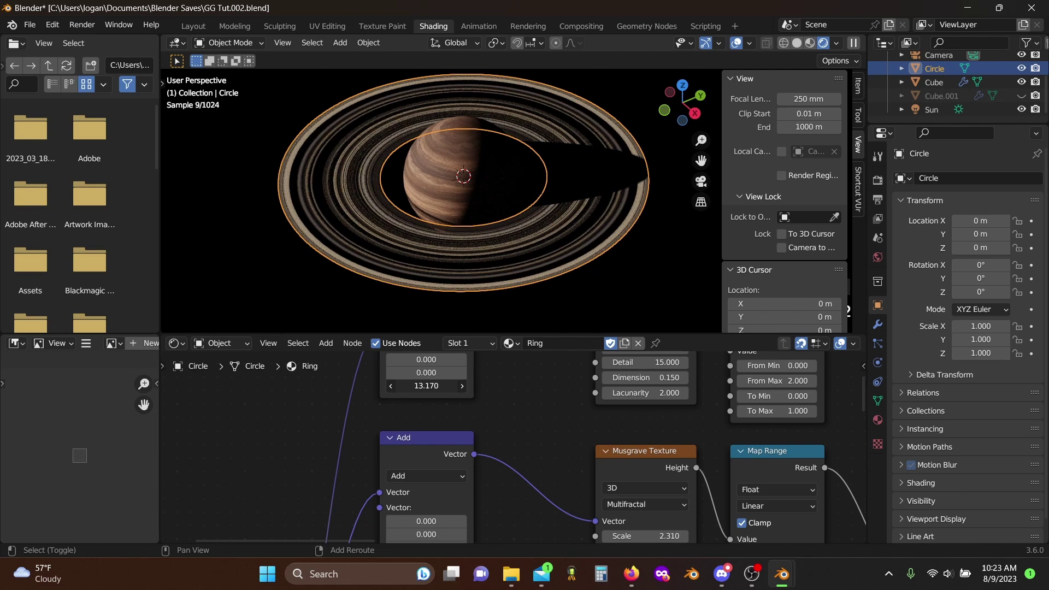
pyautogui.keyDown('shift'); pyautogui.moveTo(426, 386); pyautogui.dragTo(446, 386); pyautogui.keyUp('shift')
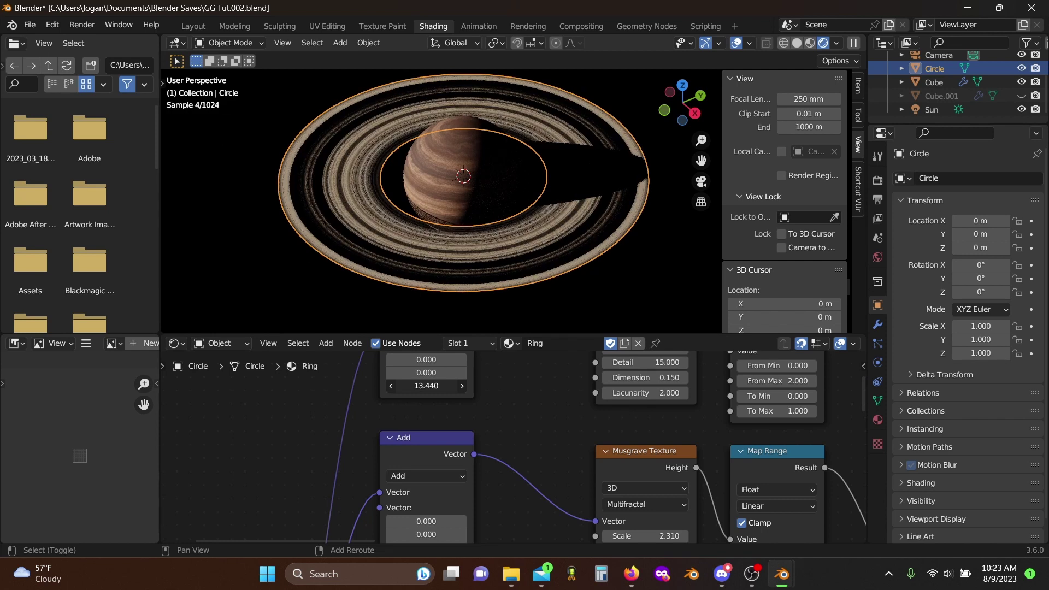
pyautogui.moveTo(538, 426); pyautogui.dragTo(525, 373, button='middle')
pyautogui.moveTo(412, 494); pyautogui.dragTo(421, 494)
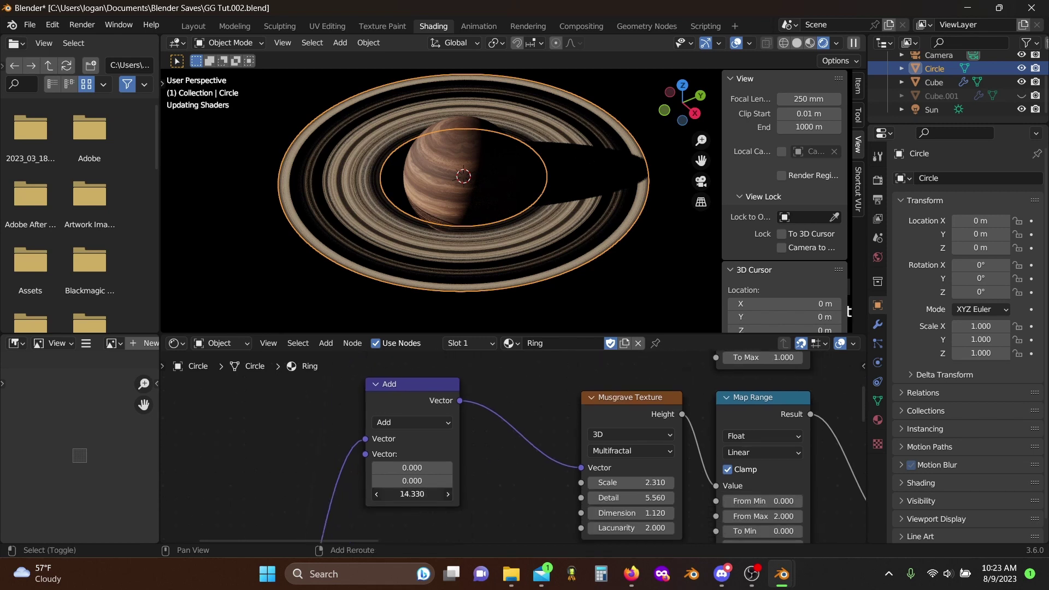